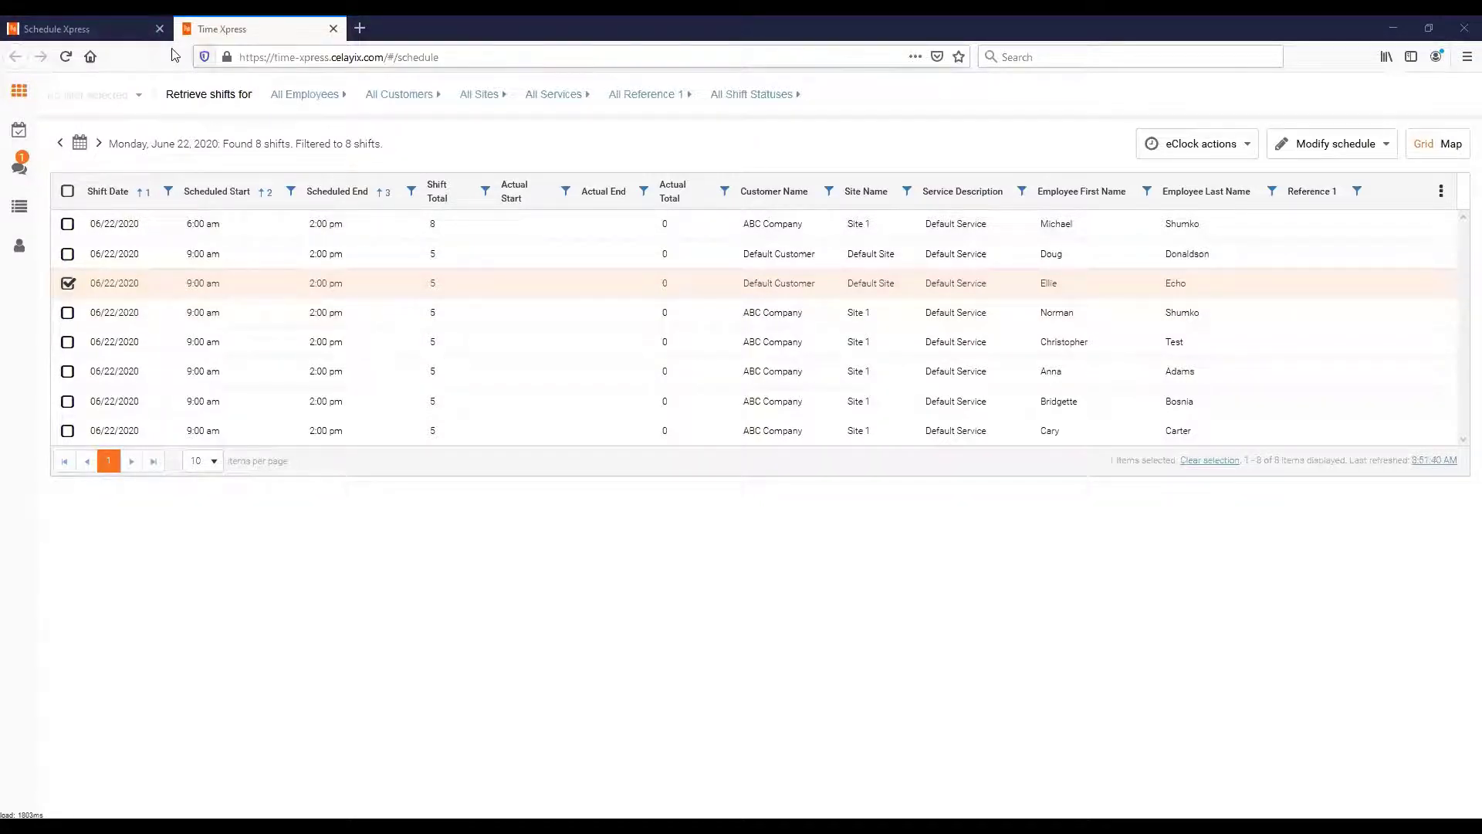
- Switch to Schedule Xpress via the Celayix apps list, then go back to the Time Xpress shift grid
click(91, 25)
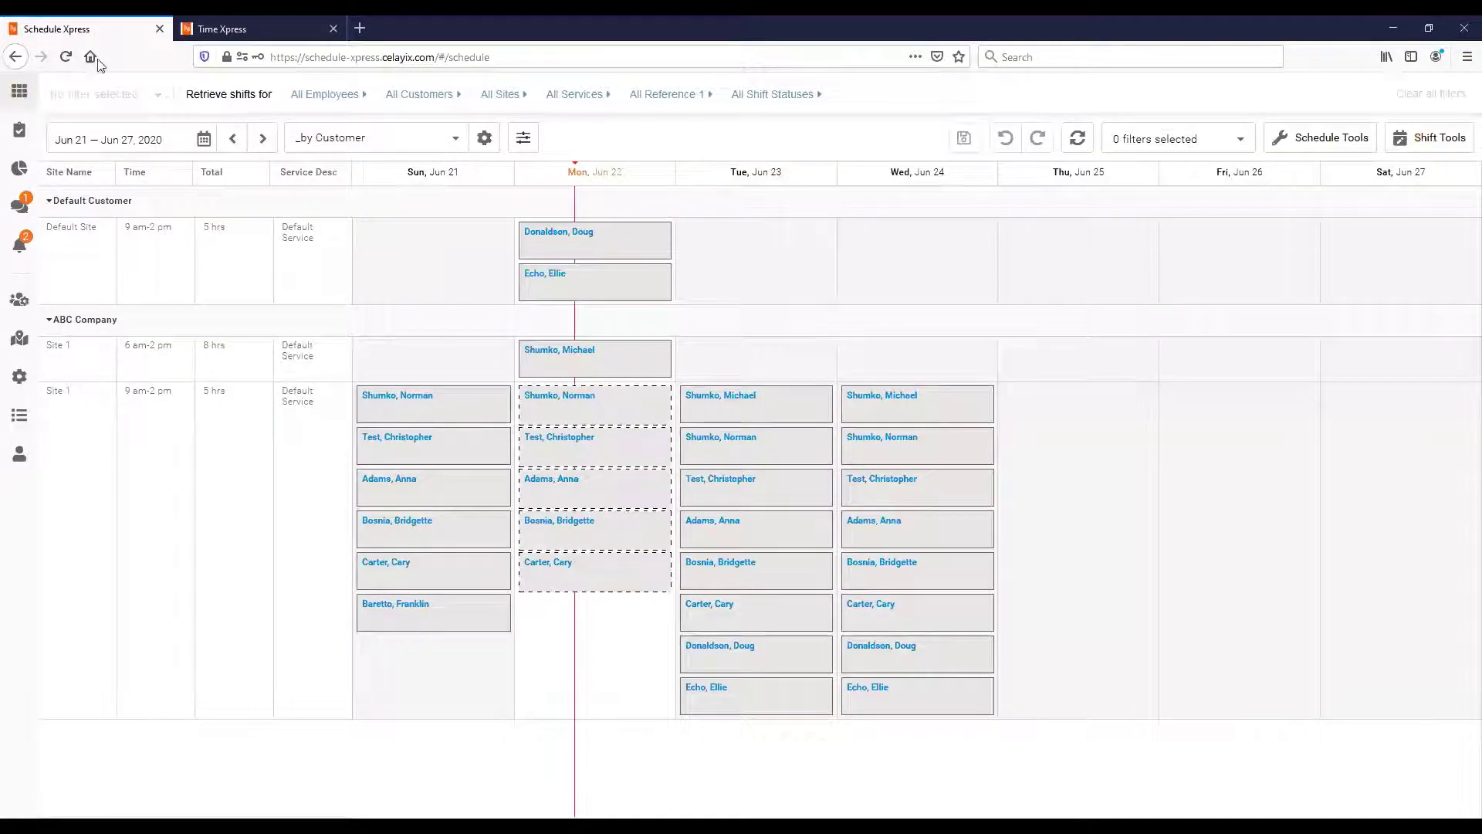
click(20, 421)
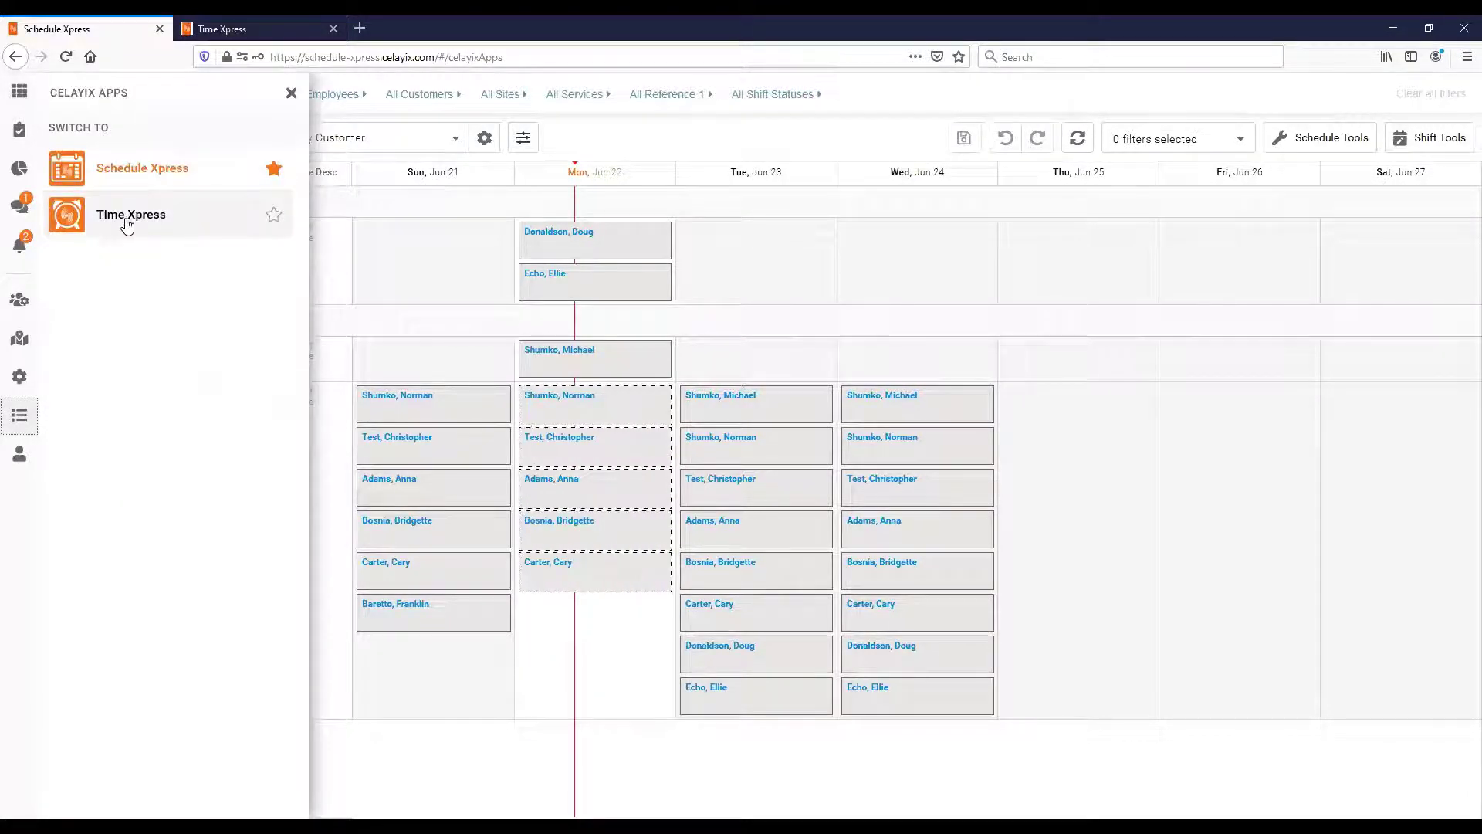
click(279, 28)
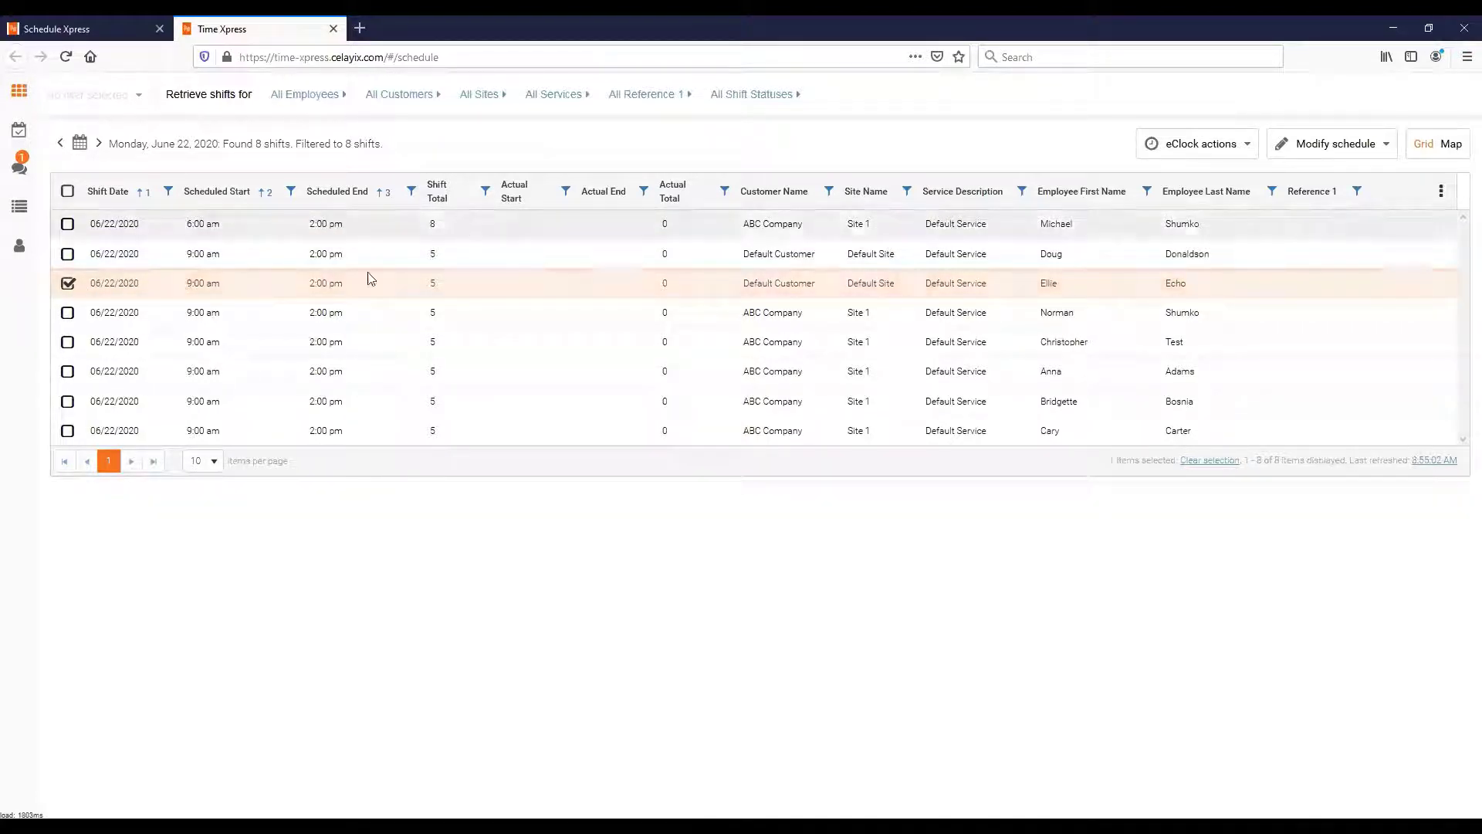
click(69, 284)
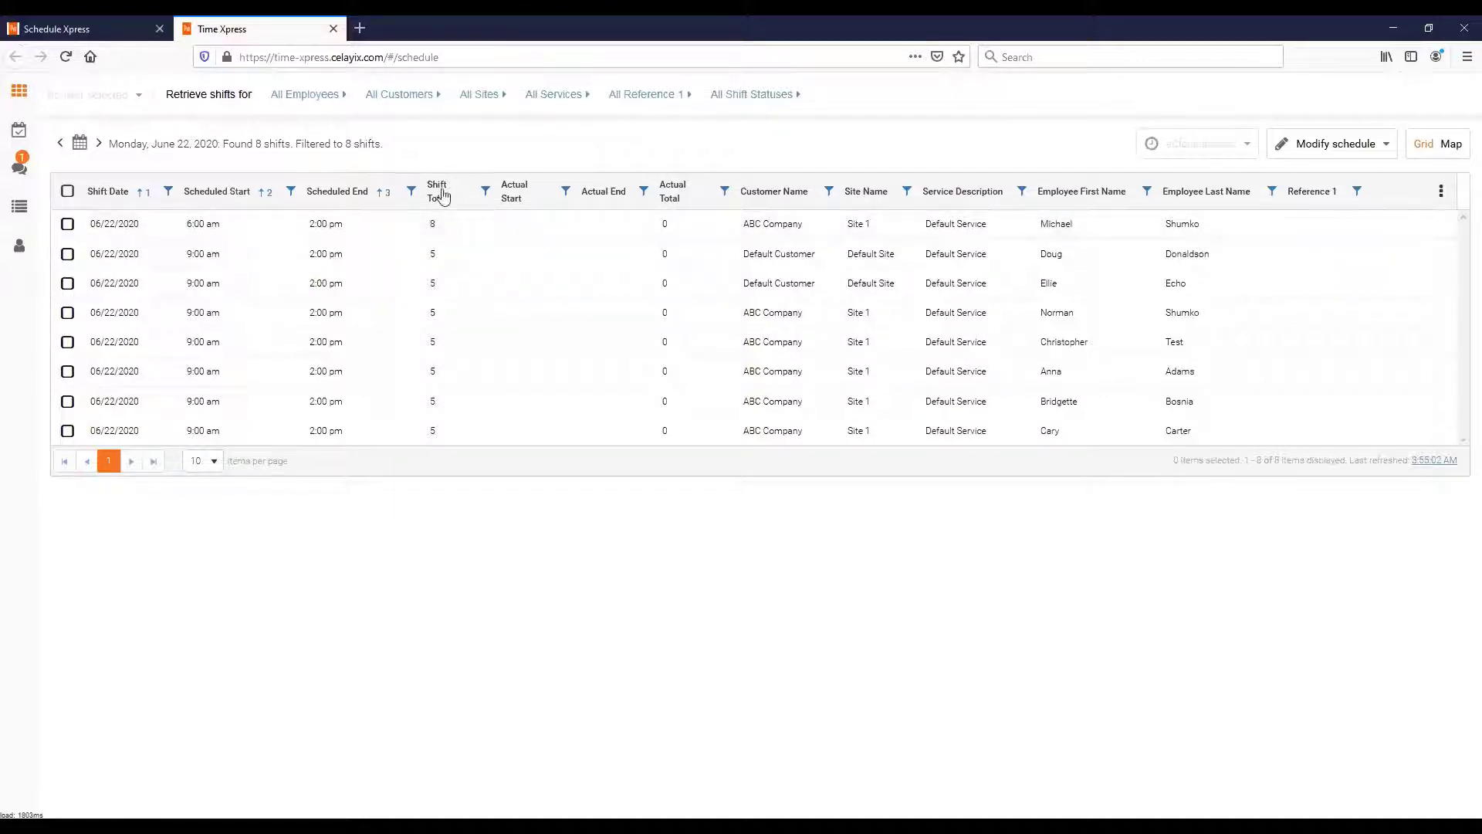
- Move the Actual Start column beside Scheduled Start and the Actual End column beside Scheduled End
drag(518, 193, 214, 206)
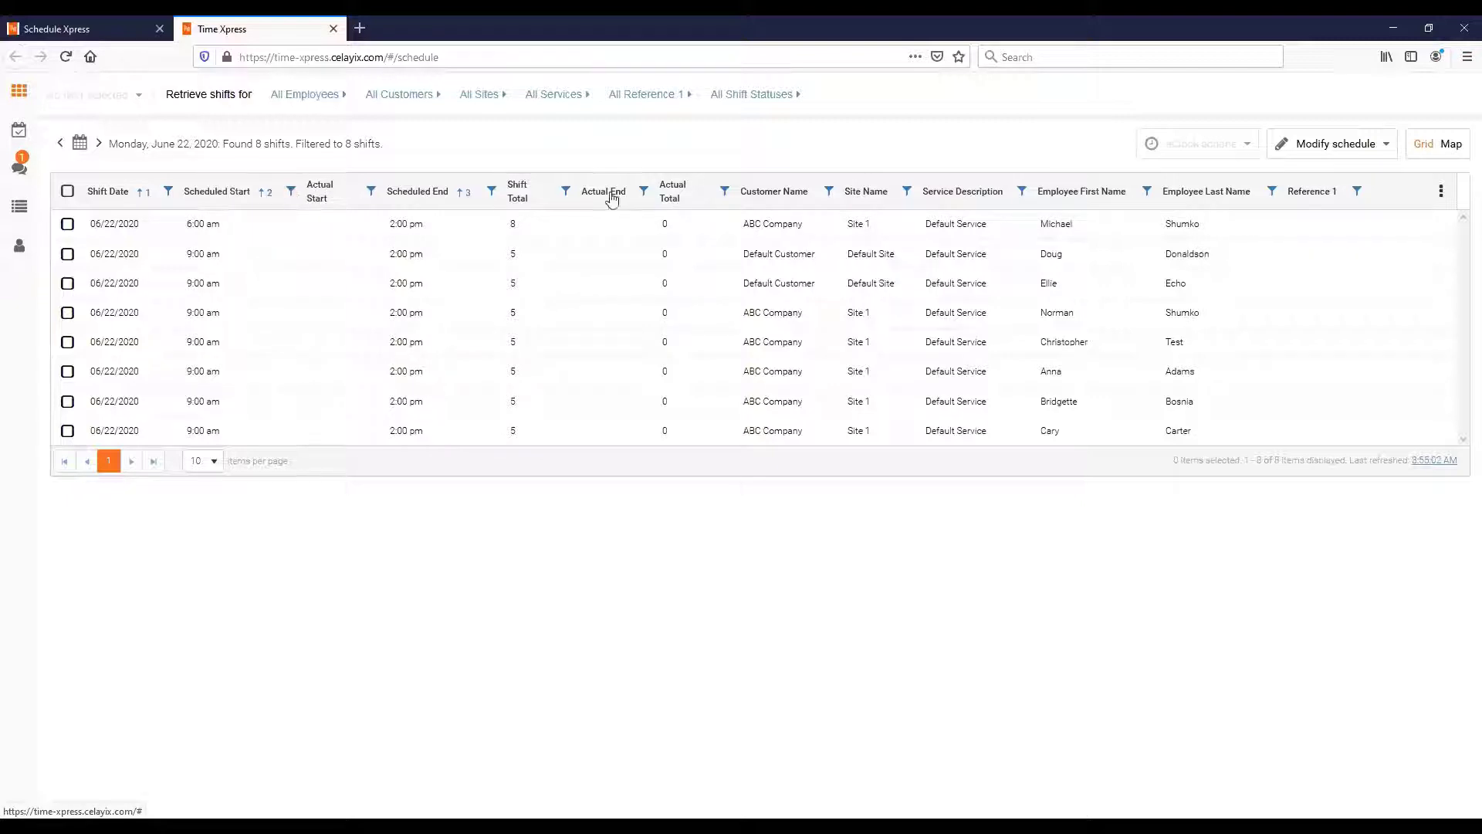
drag(611, 199, 505, 199)
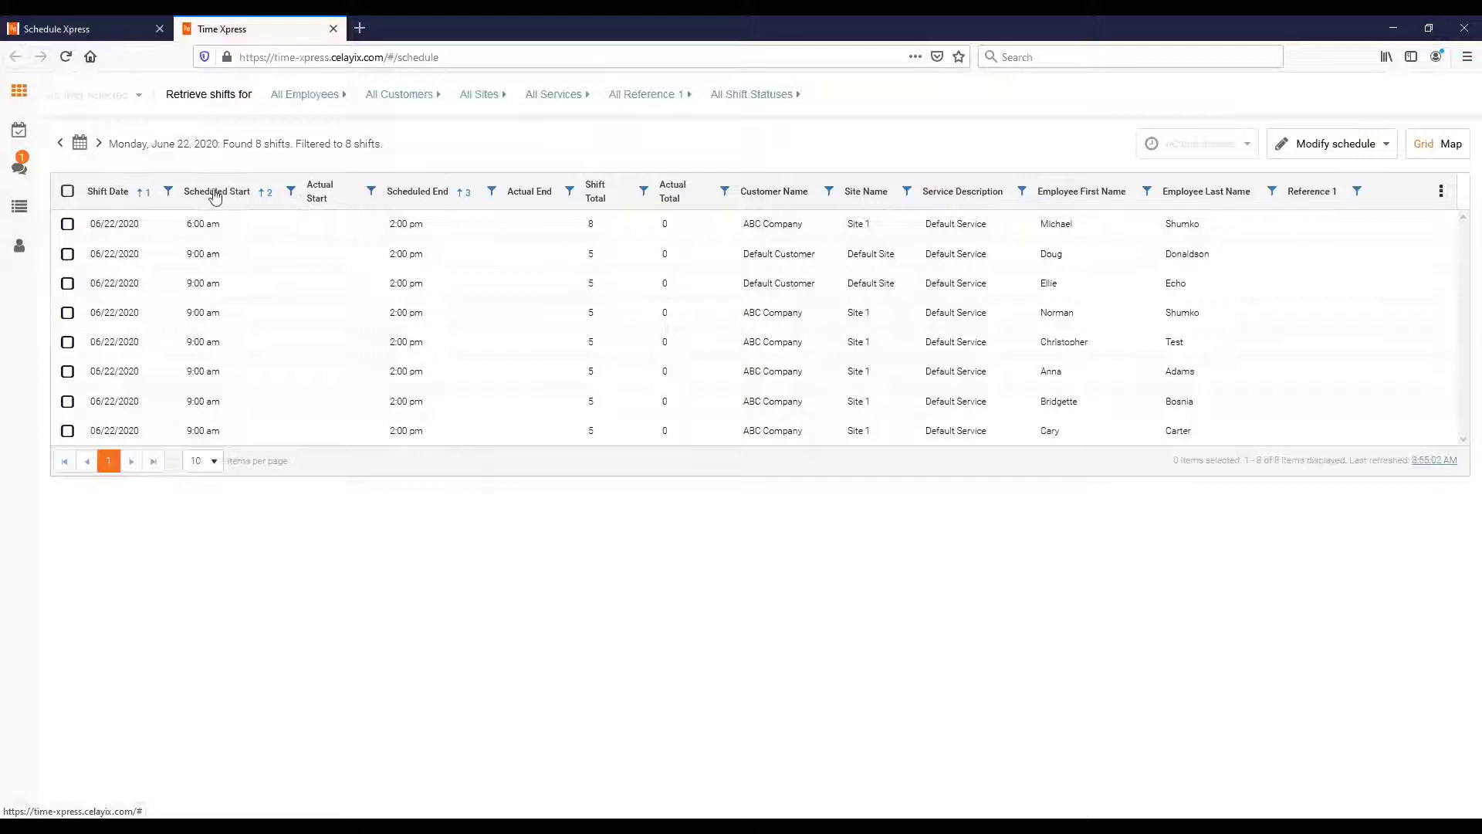
click(370, 191)
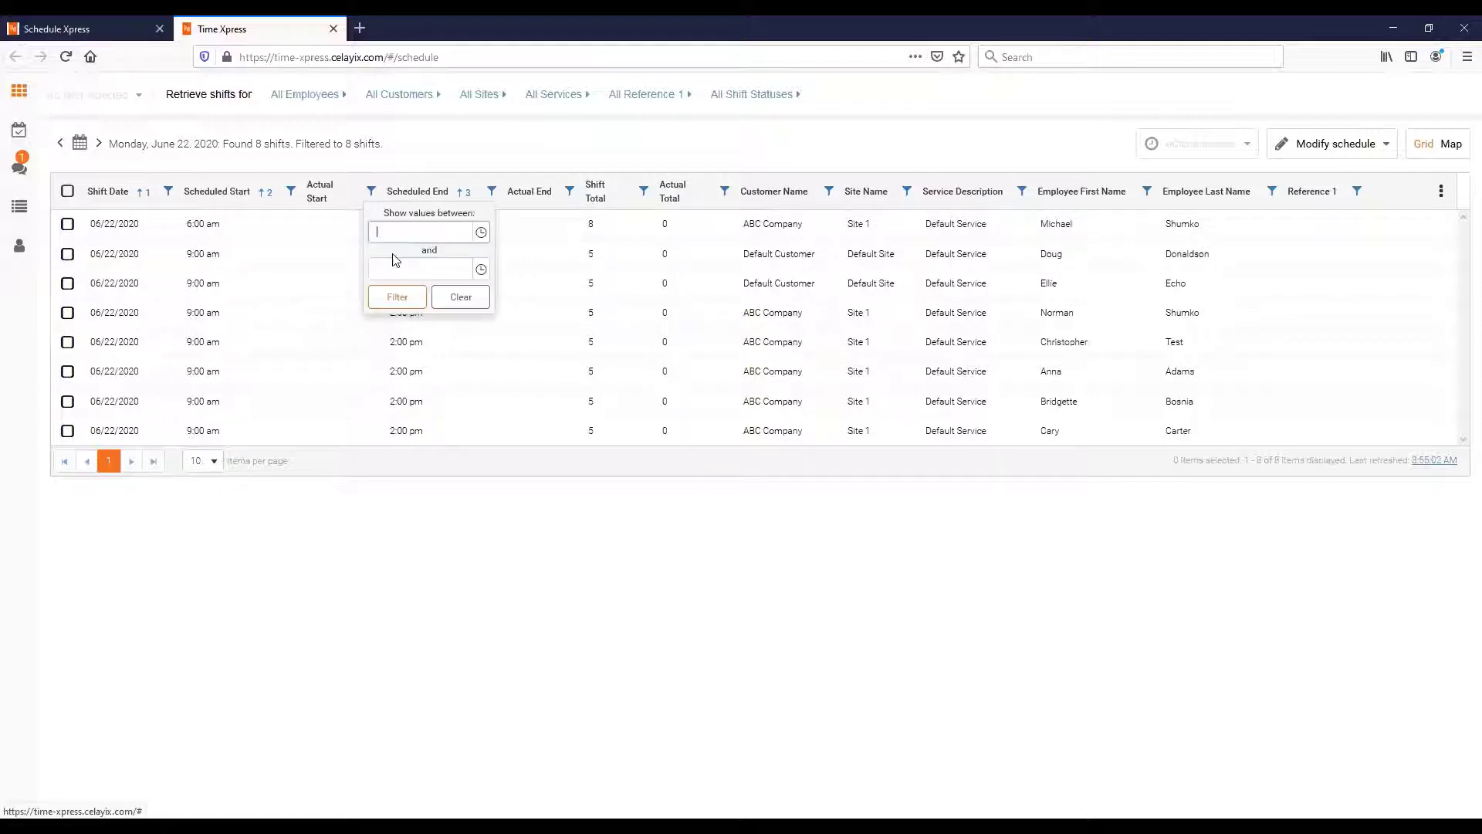
click(457, 296)
click(521, 210)
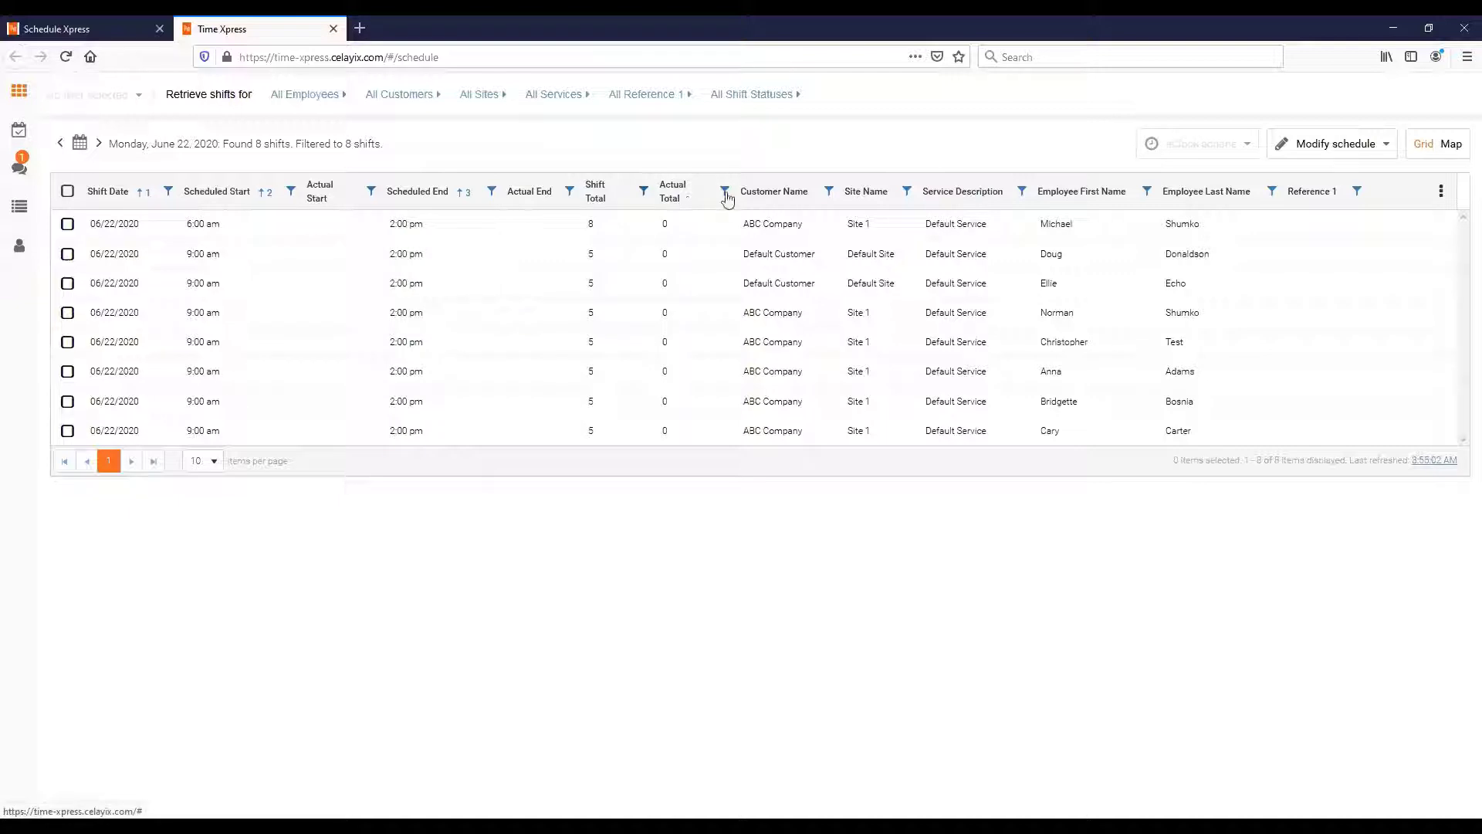
click(725, 192)
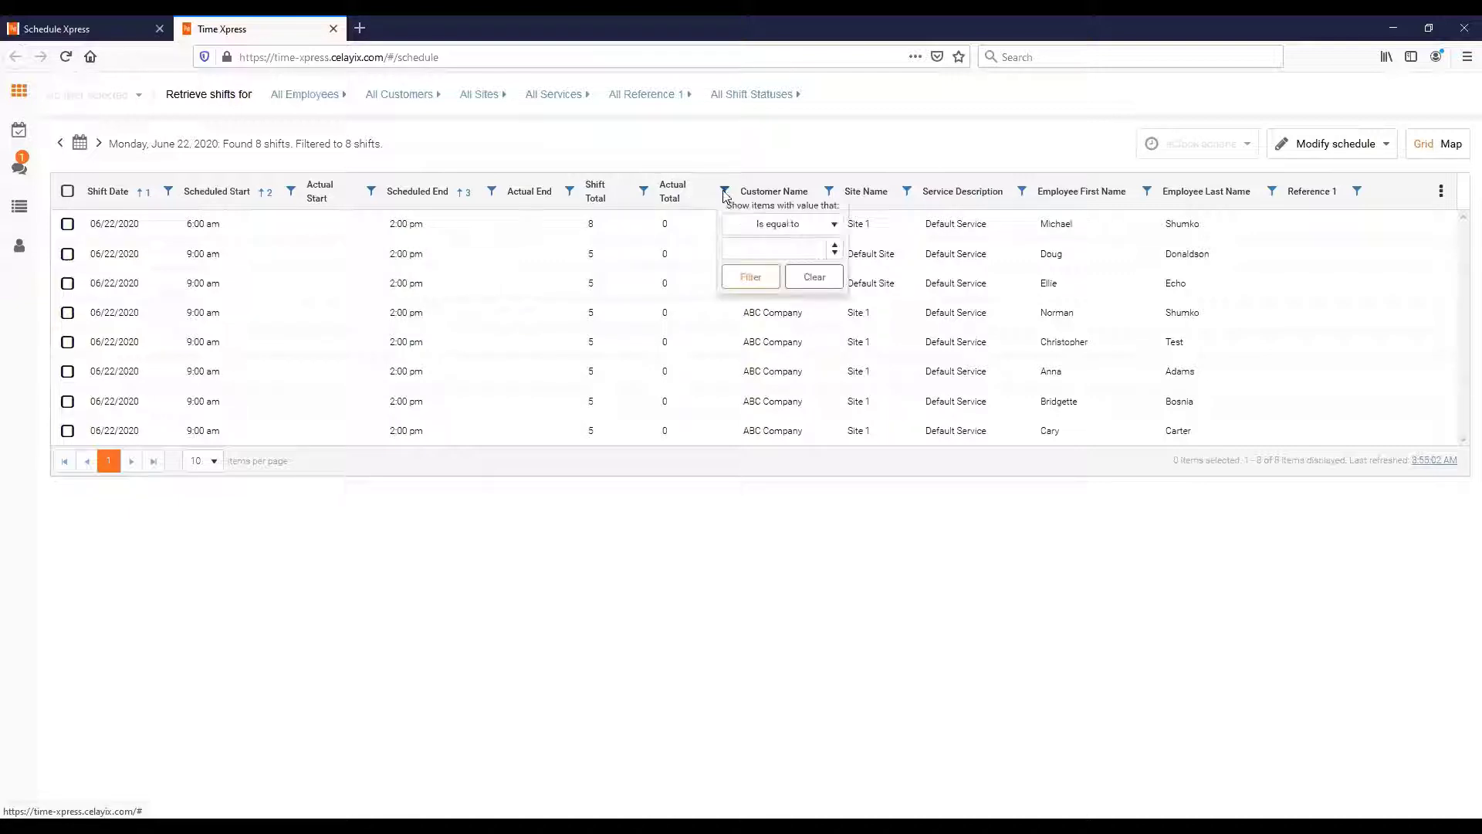
click(737, 260)
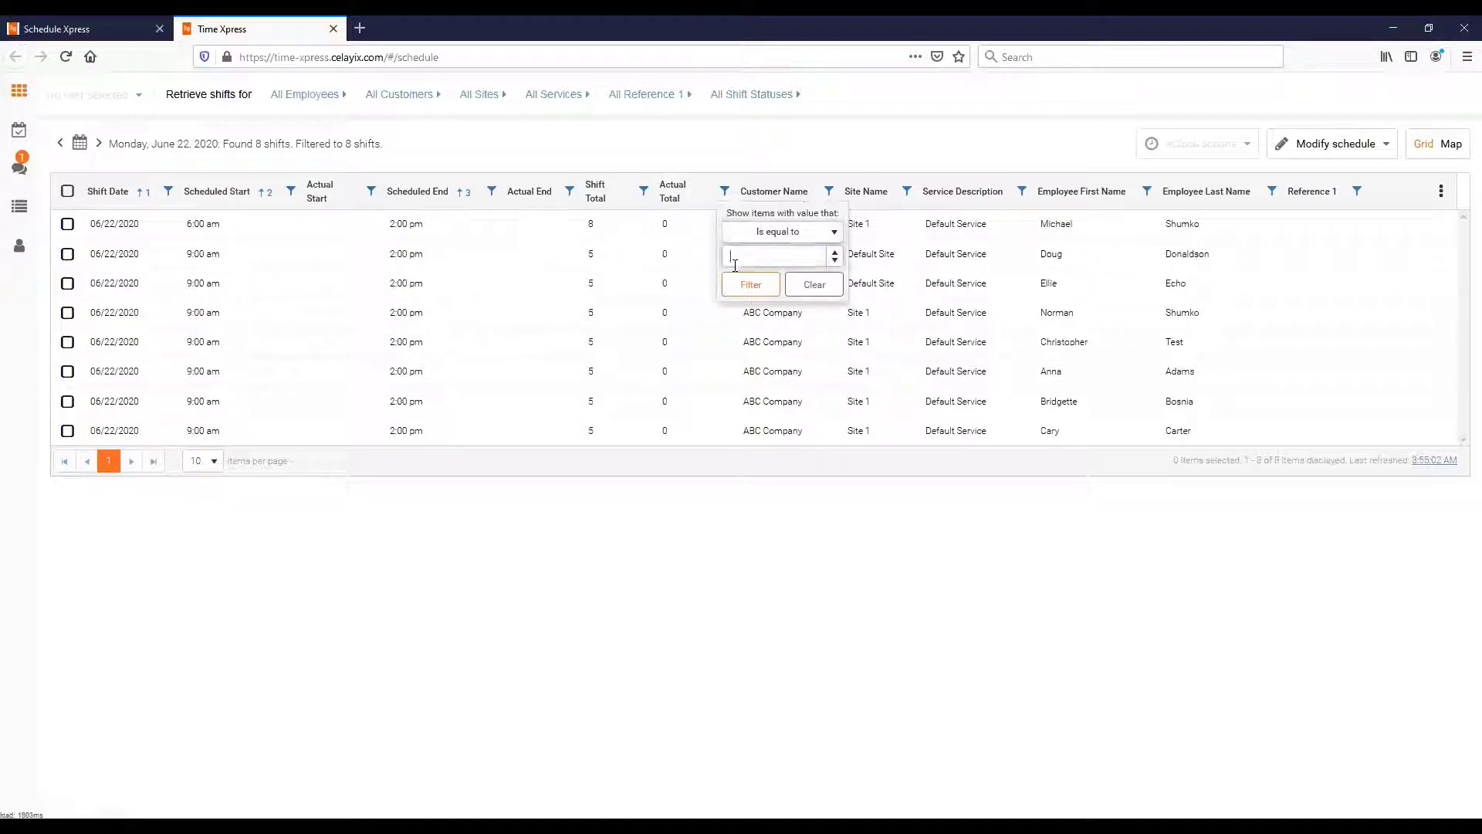
click(810, 285)
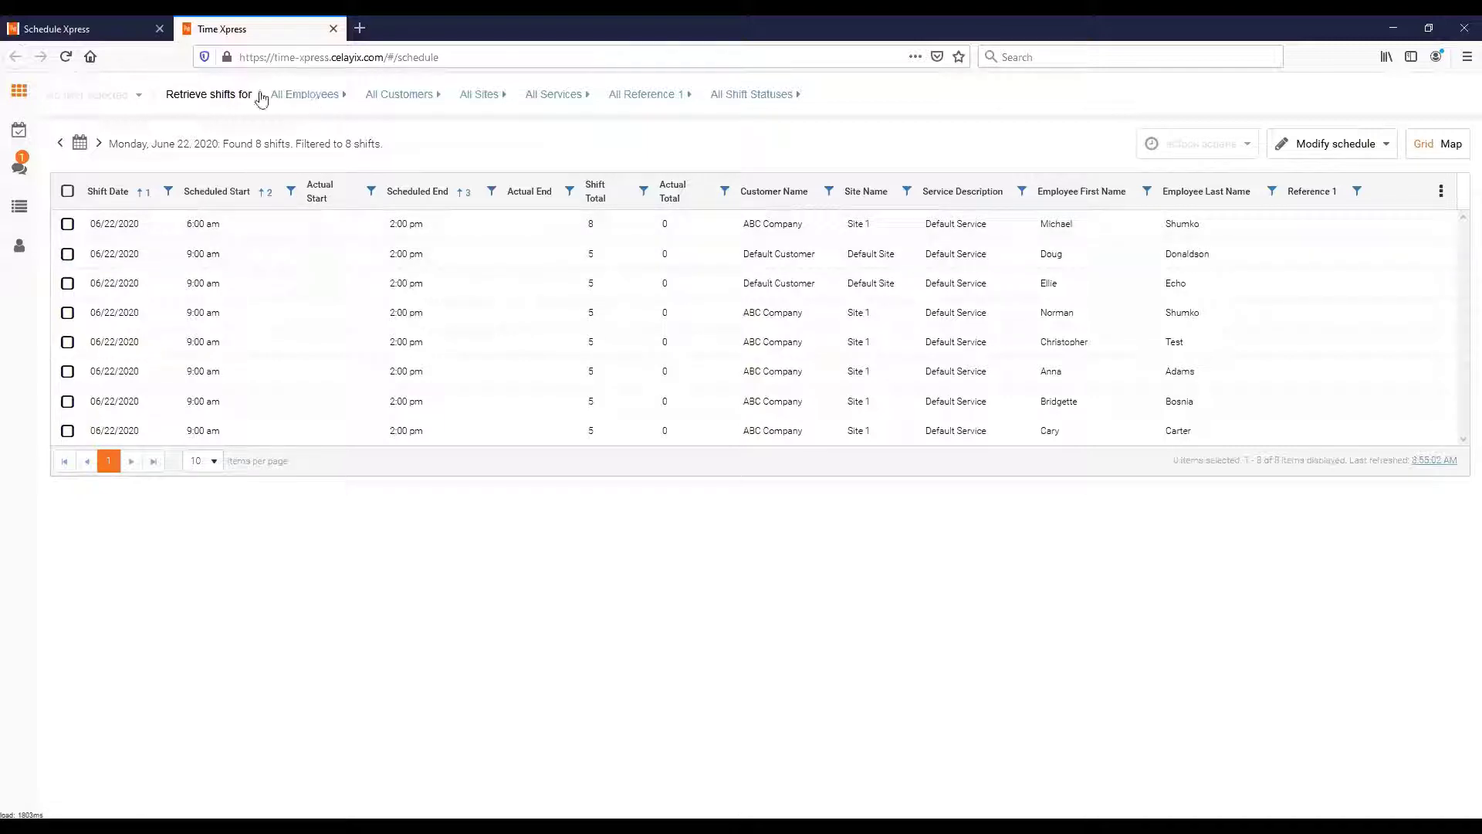
- Expand the All Employees filter list and collapse it again
click(301, 103)
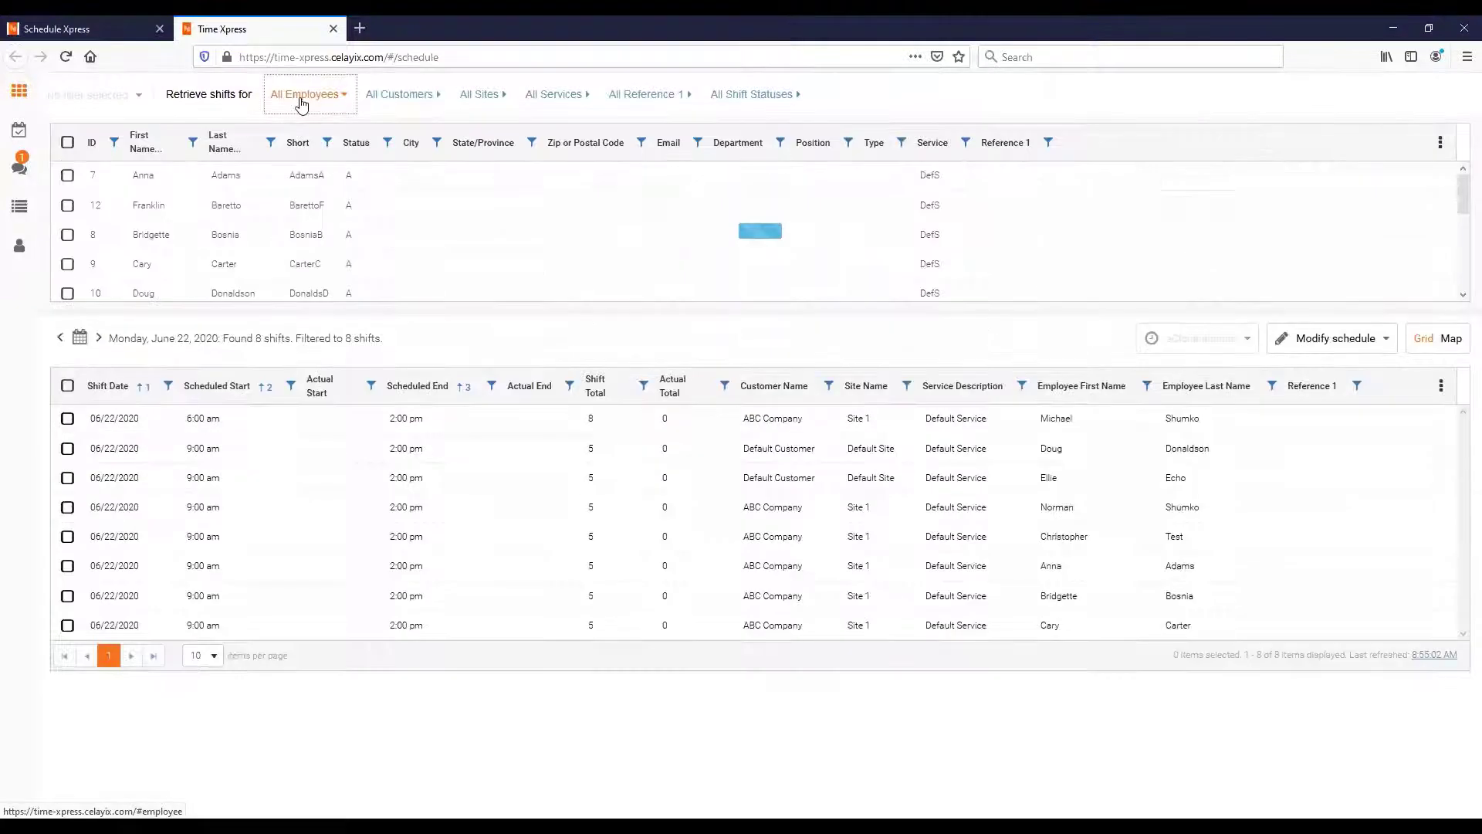
click(313, 104)
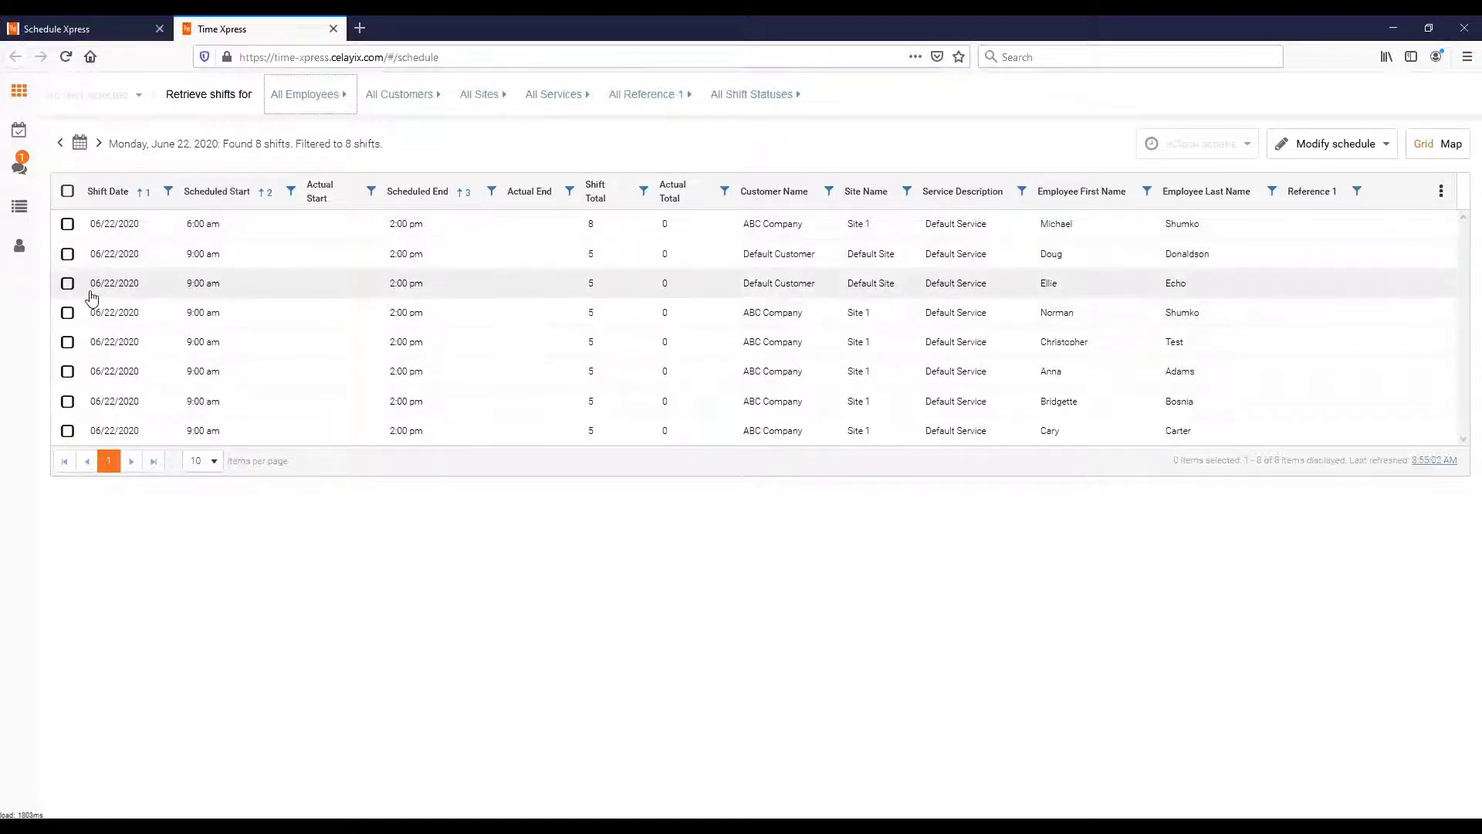
- Tick the third shift and choose Check in from the eClock actions list
click(68, 285)
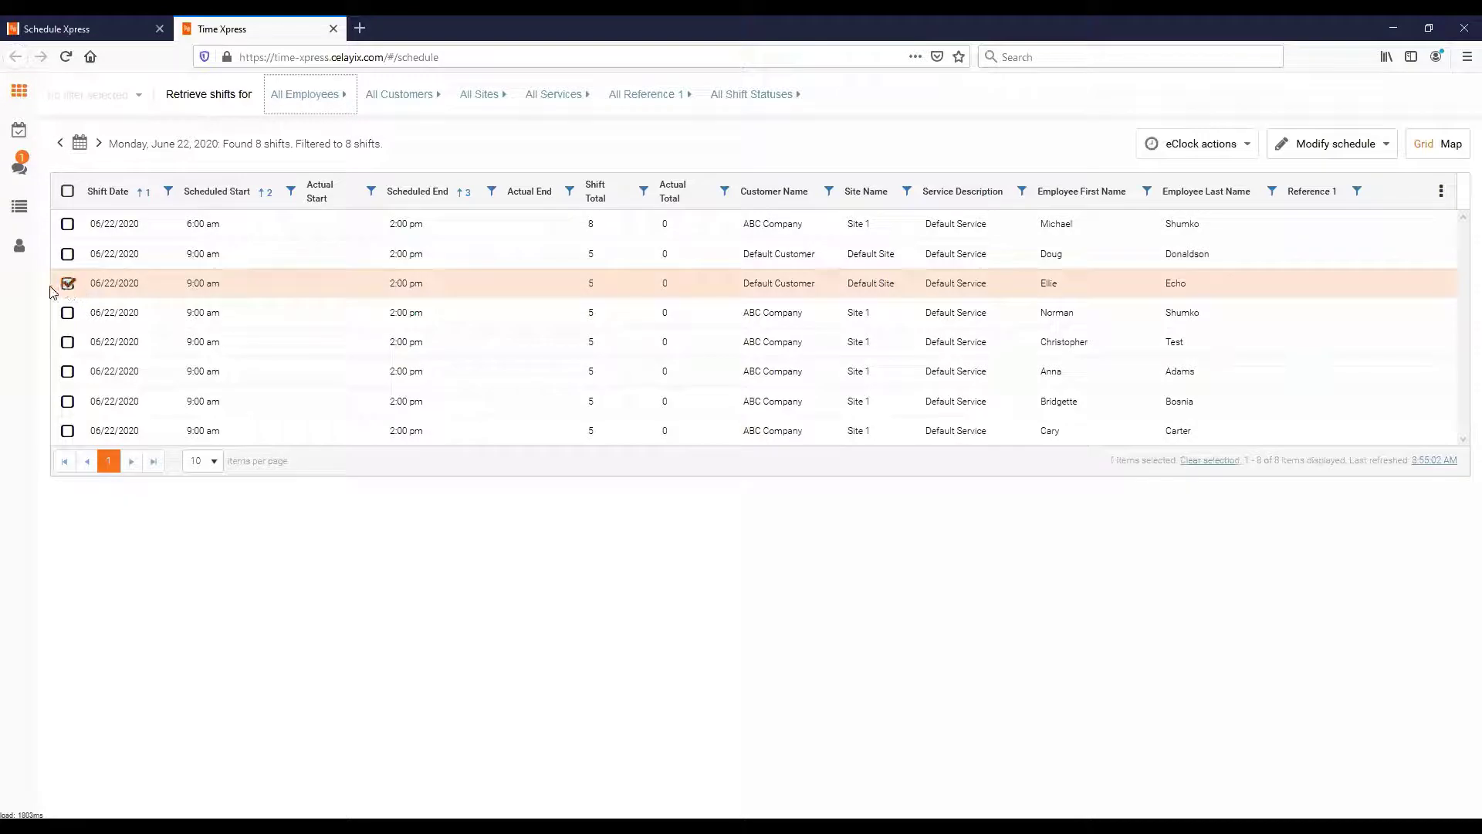
click(1209, 151)
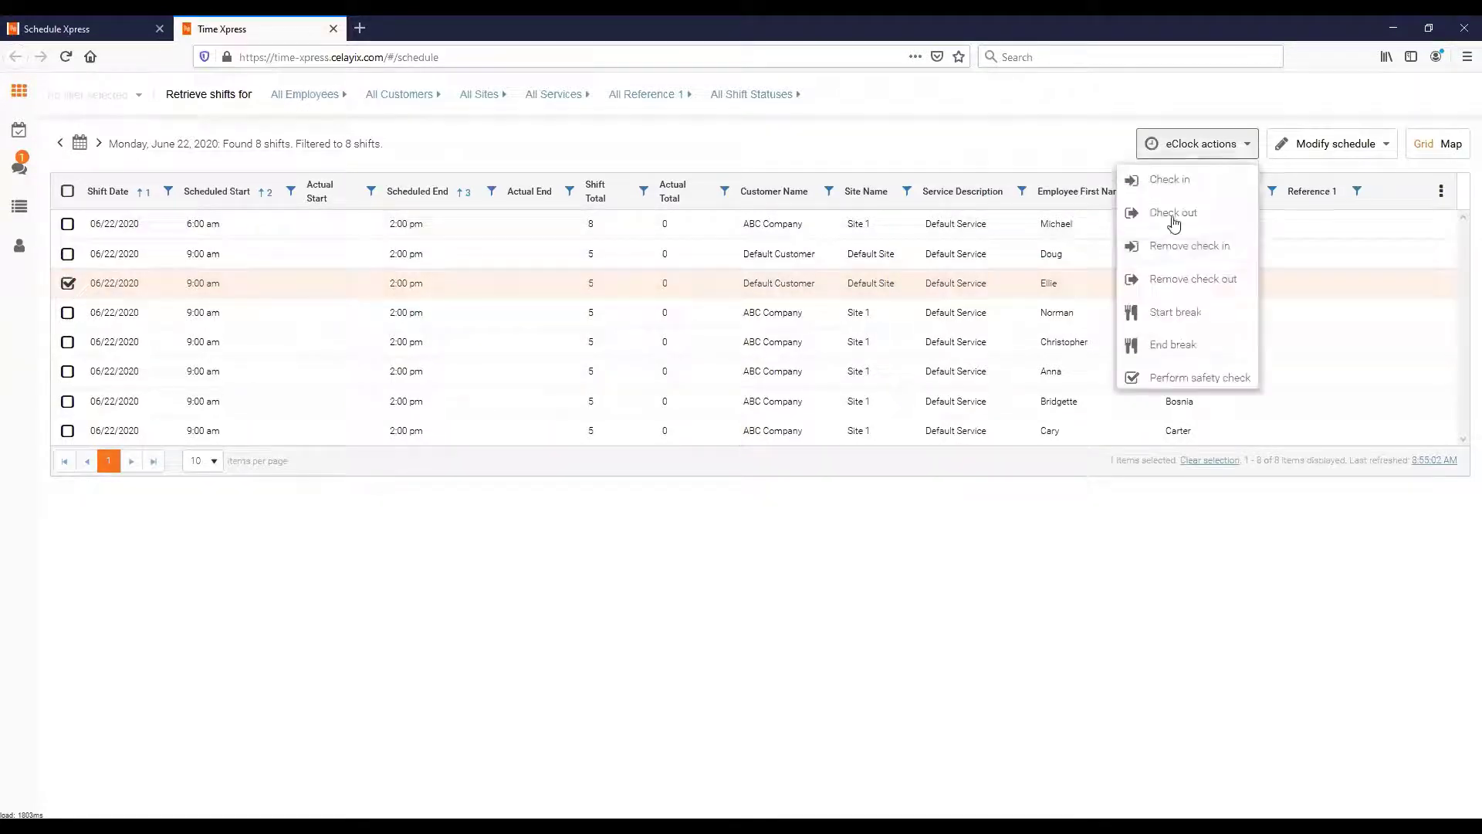
click(1102, 158)
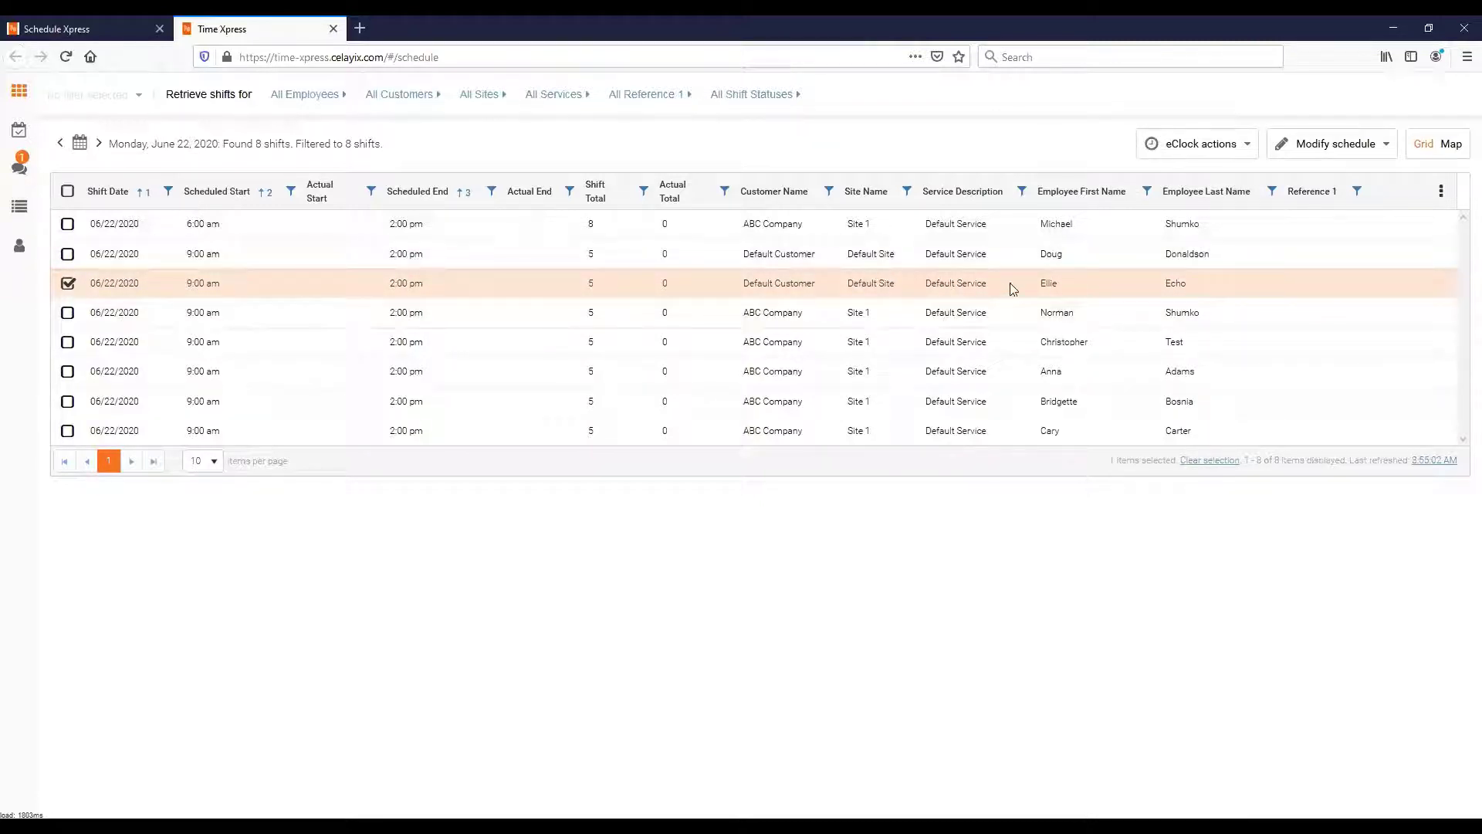
click(1204, 149)
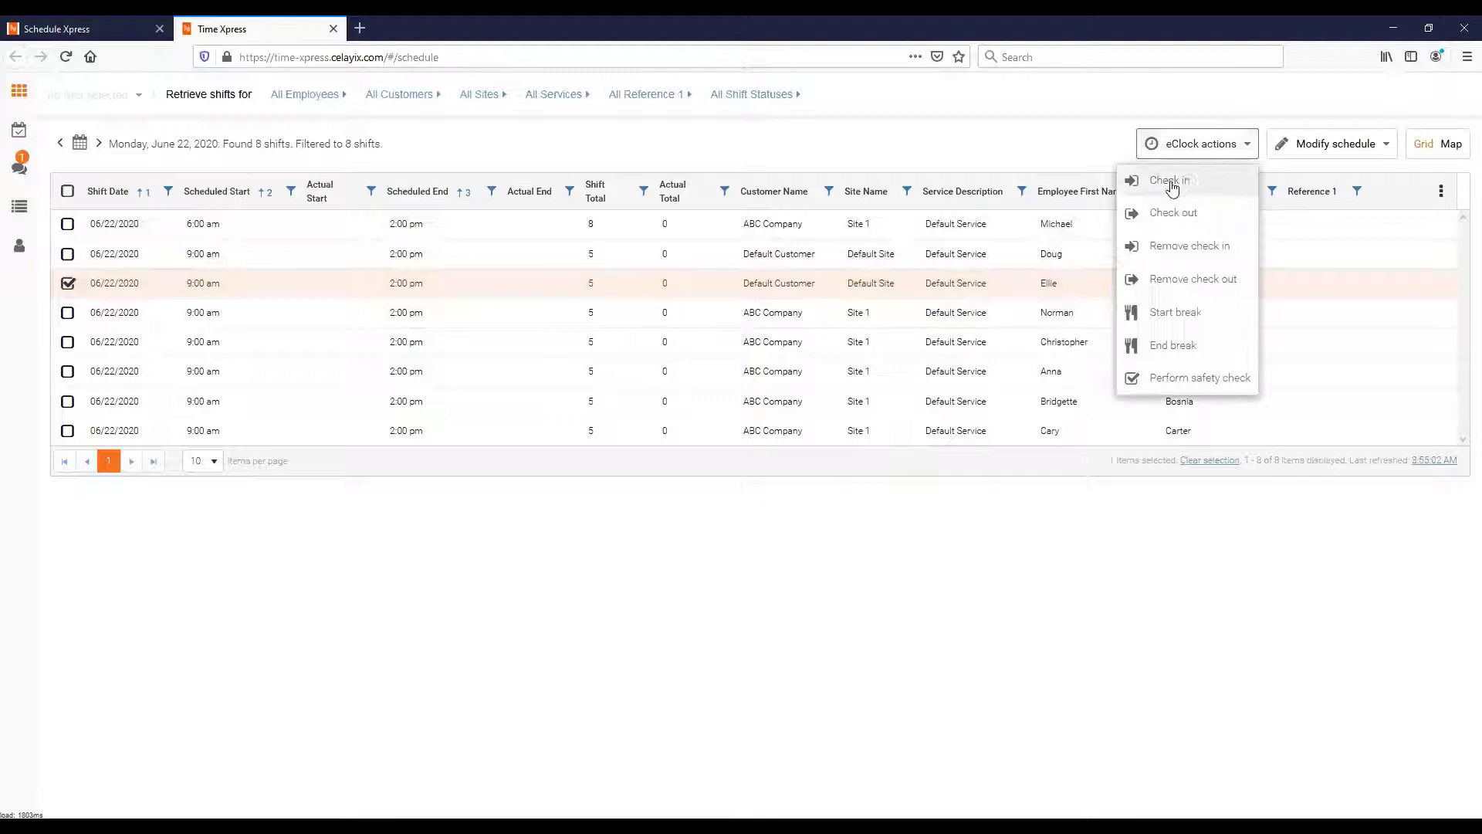
click(1161, 185)
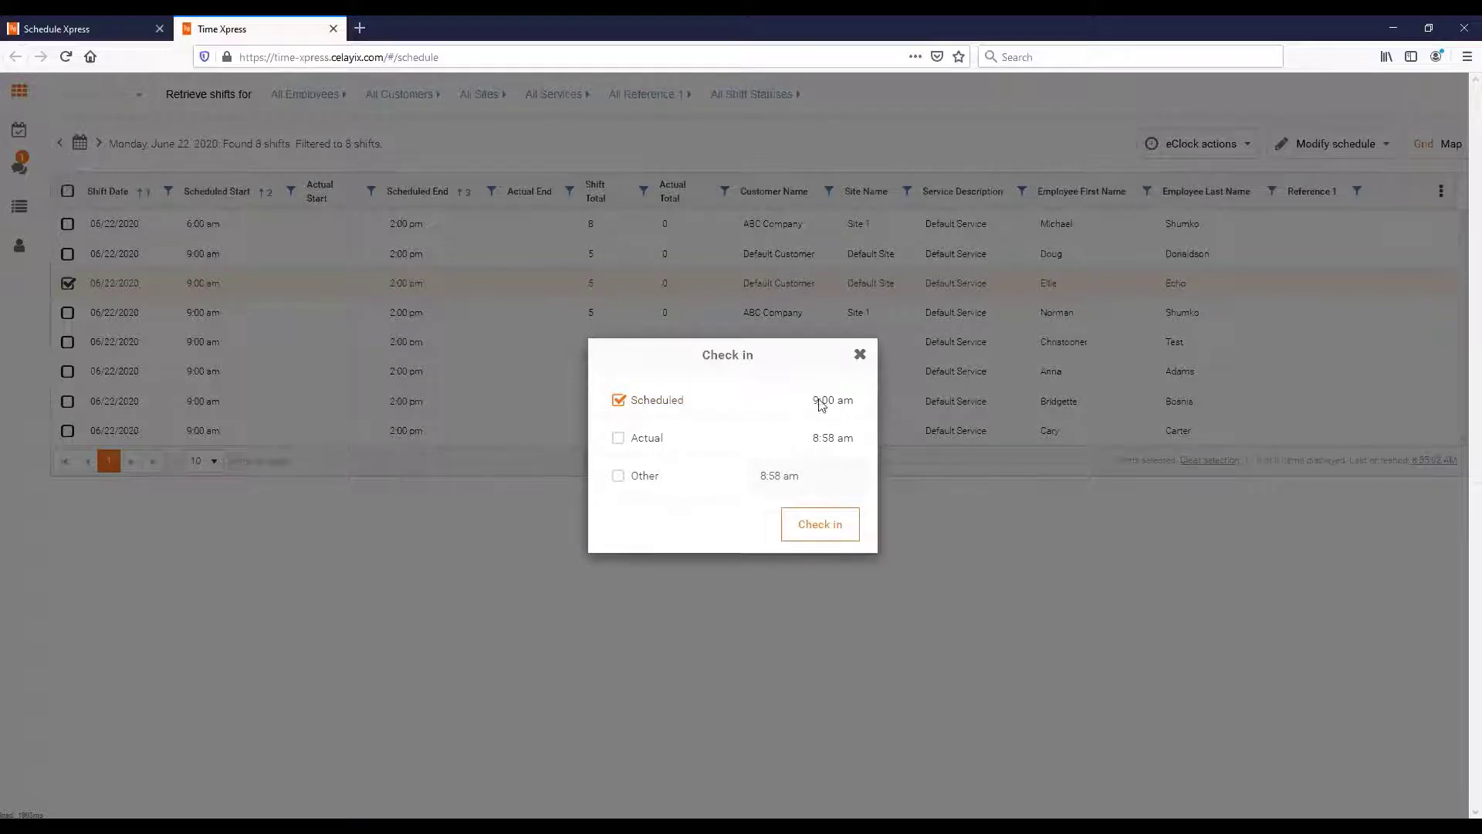
- Try the Actual and a custom 9:53 am time, then settle on the scheduled 9:00 am check-in
click(632, 439)
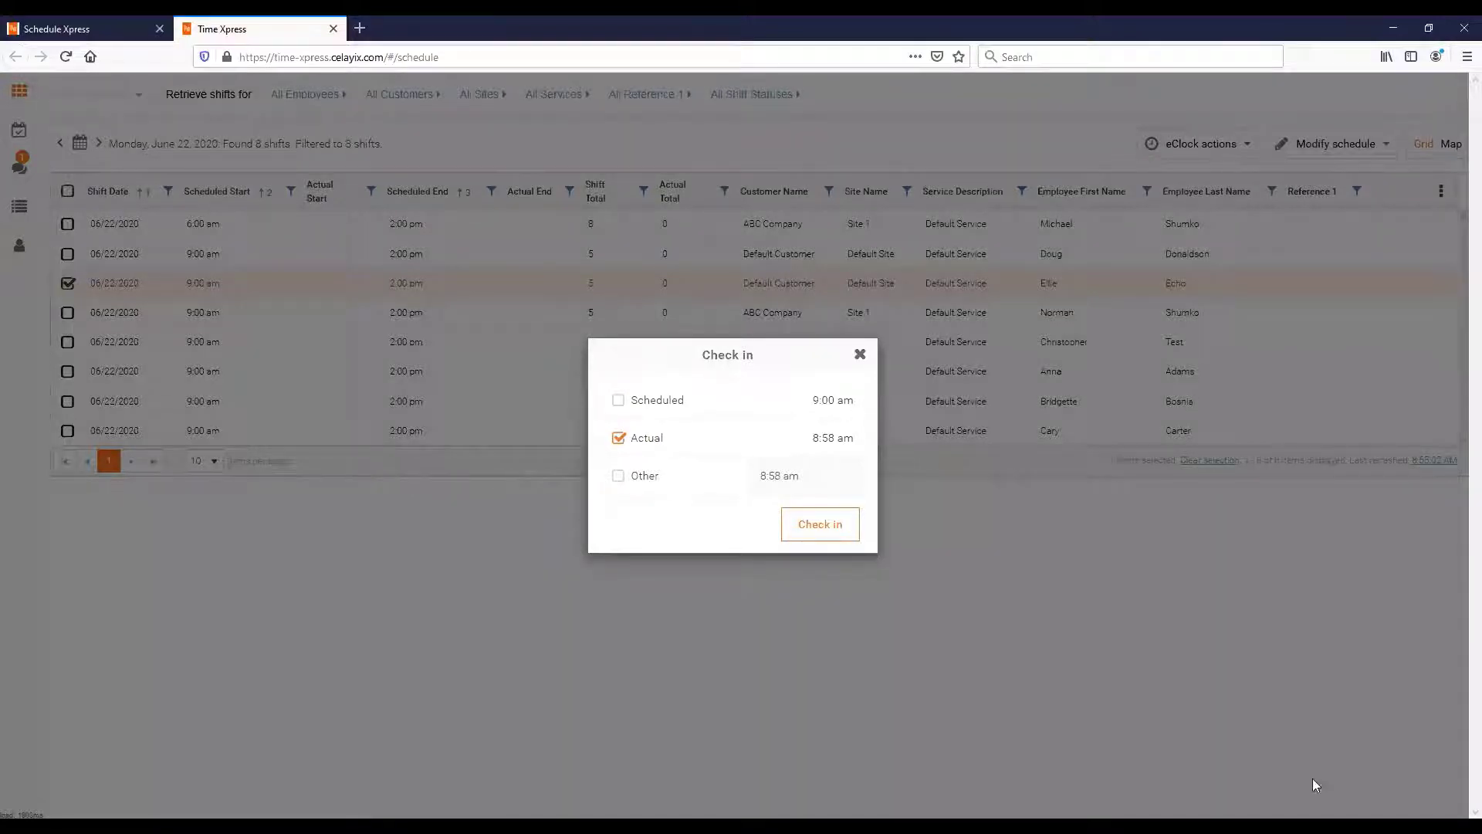
click(647, 477)
click(815, 516)
click(850, 562)
click(849, 562)
click(849, 562)
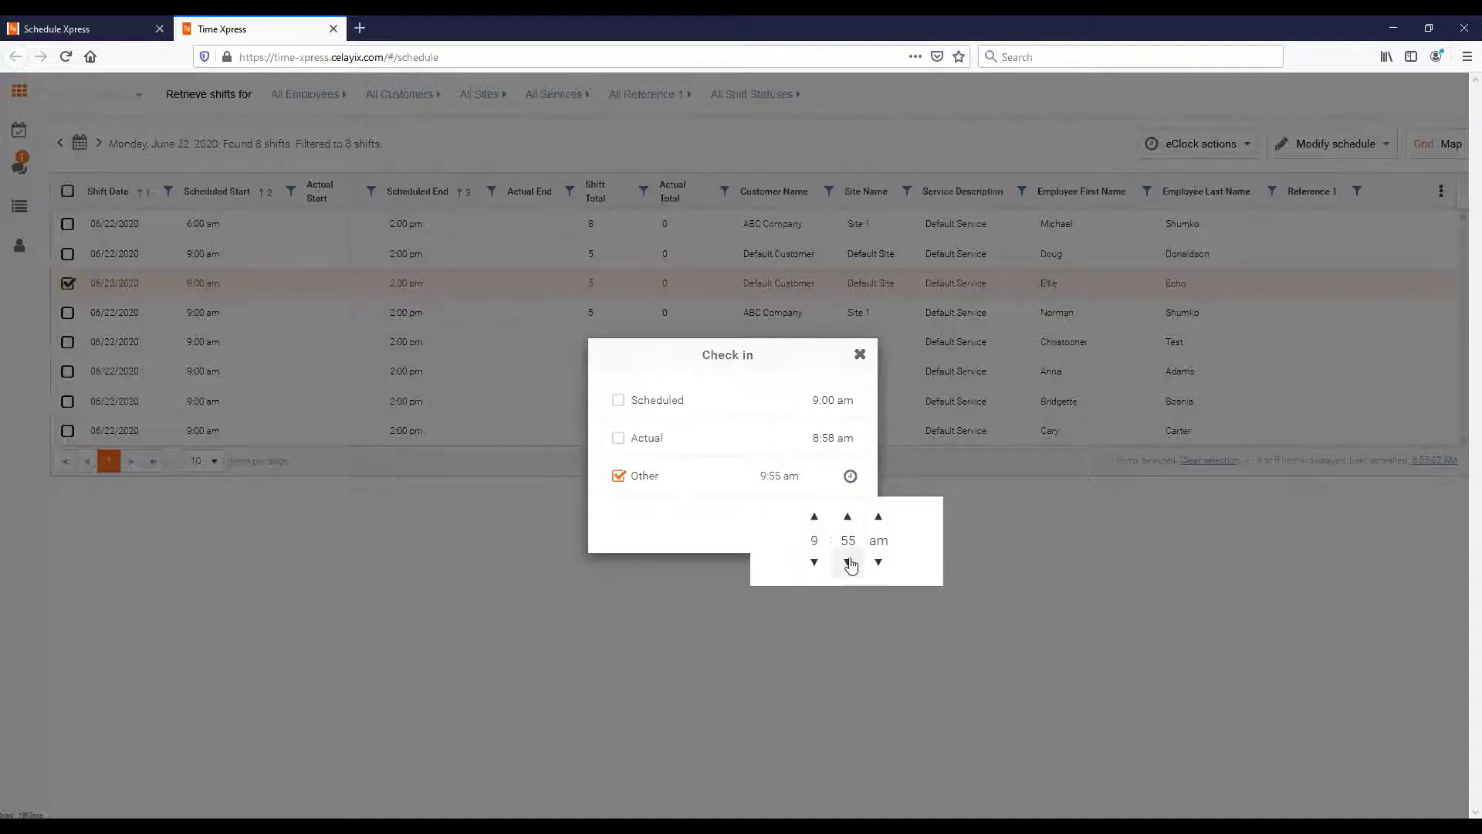
click(849, 562)
click(850, 562)
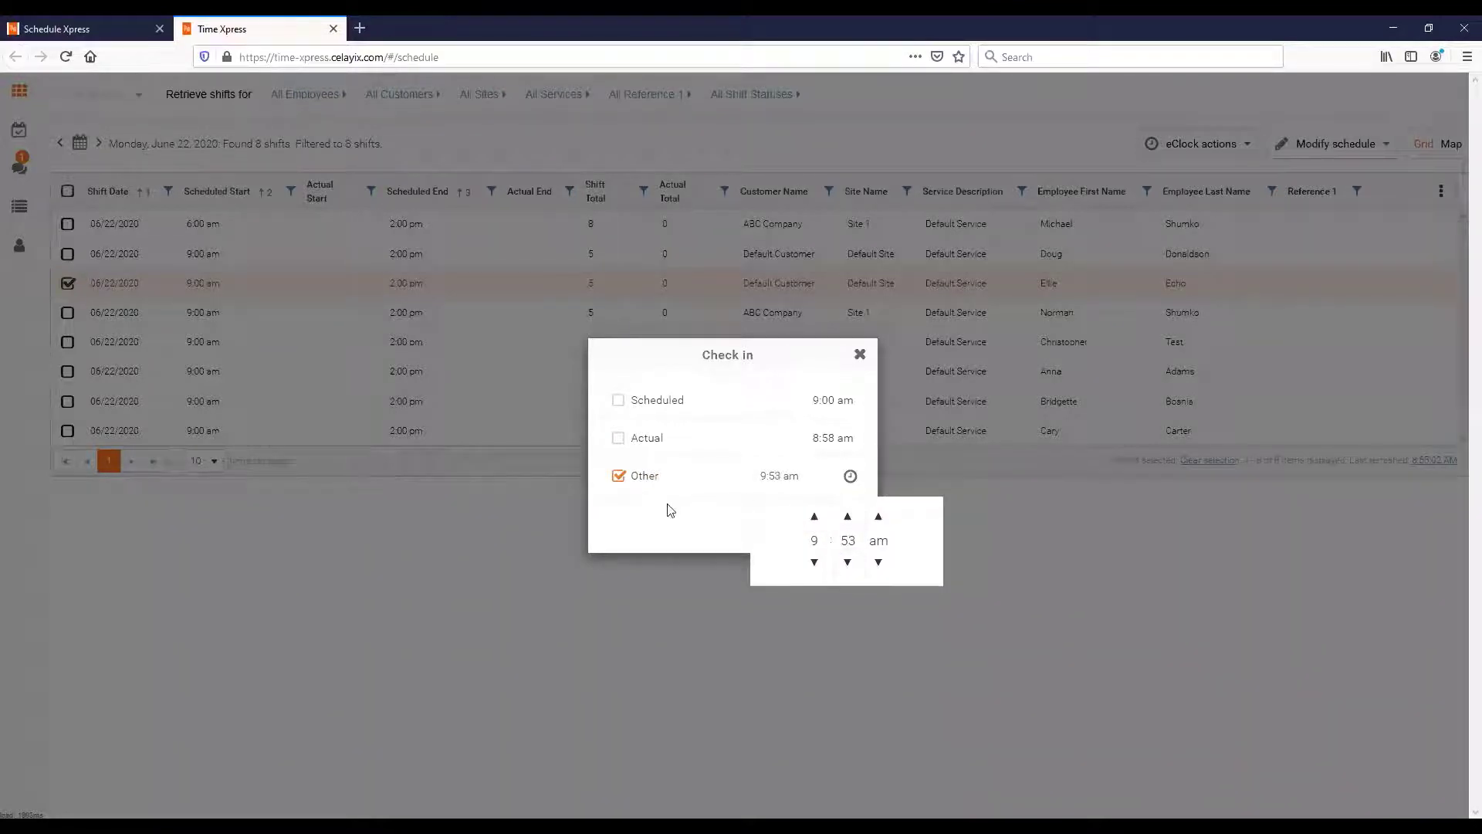
click(618, 475)
click(617, 404)
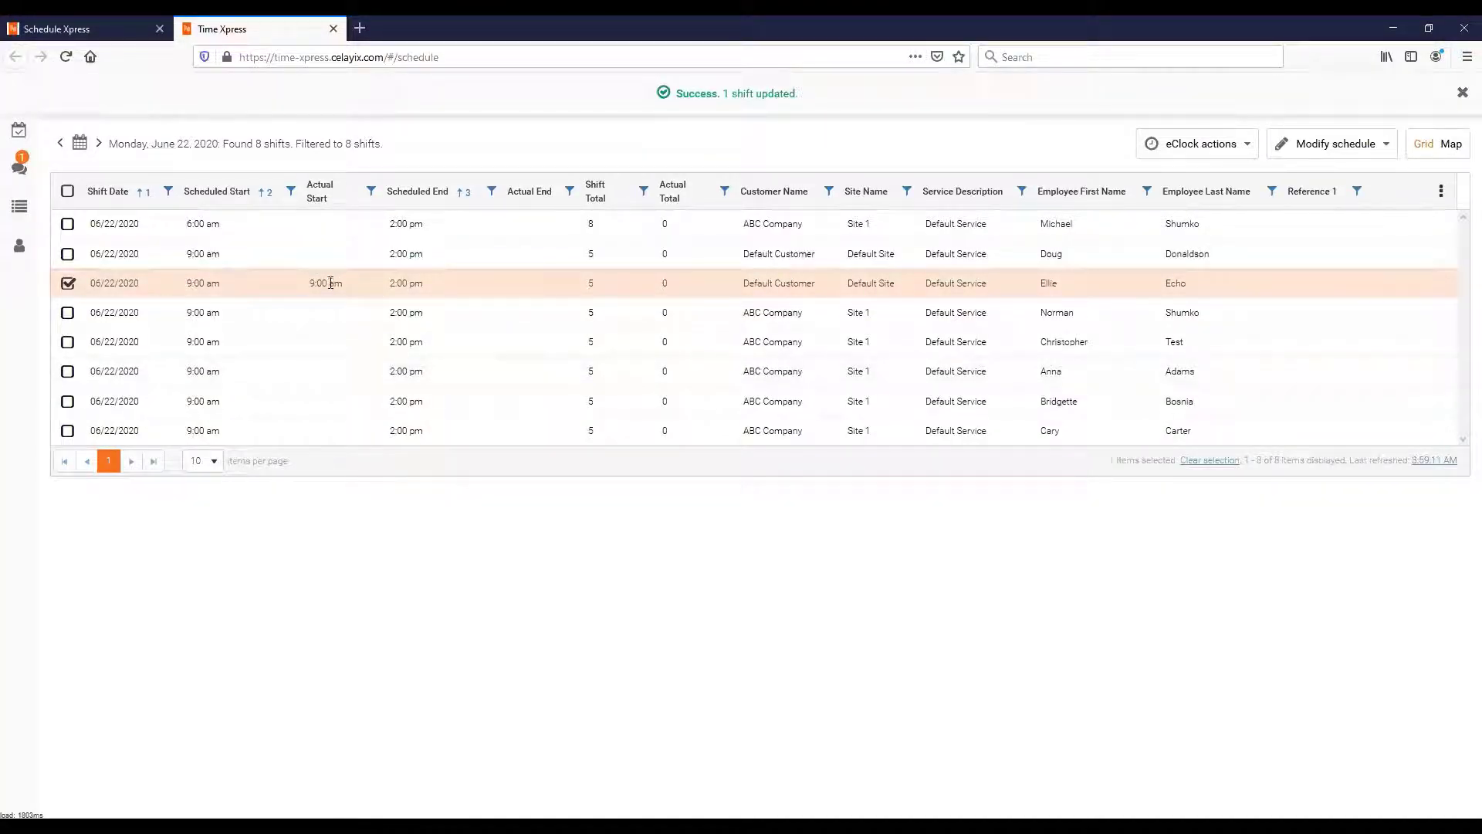
- Dismiss the shift-updated banner and check the third shift out at its scheduled 2:00 pm
click(1462, 92)
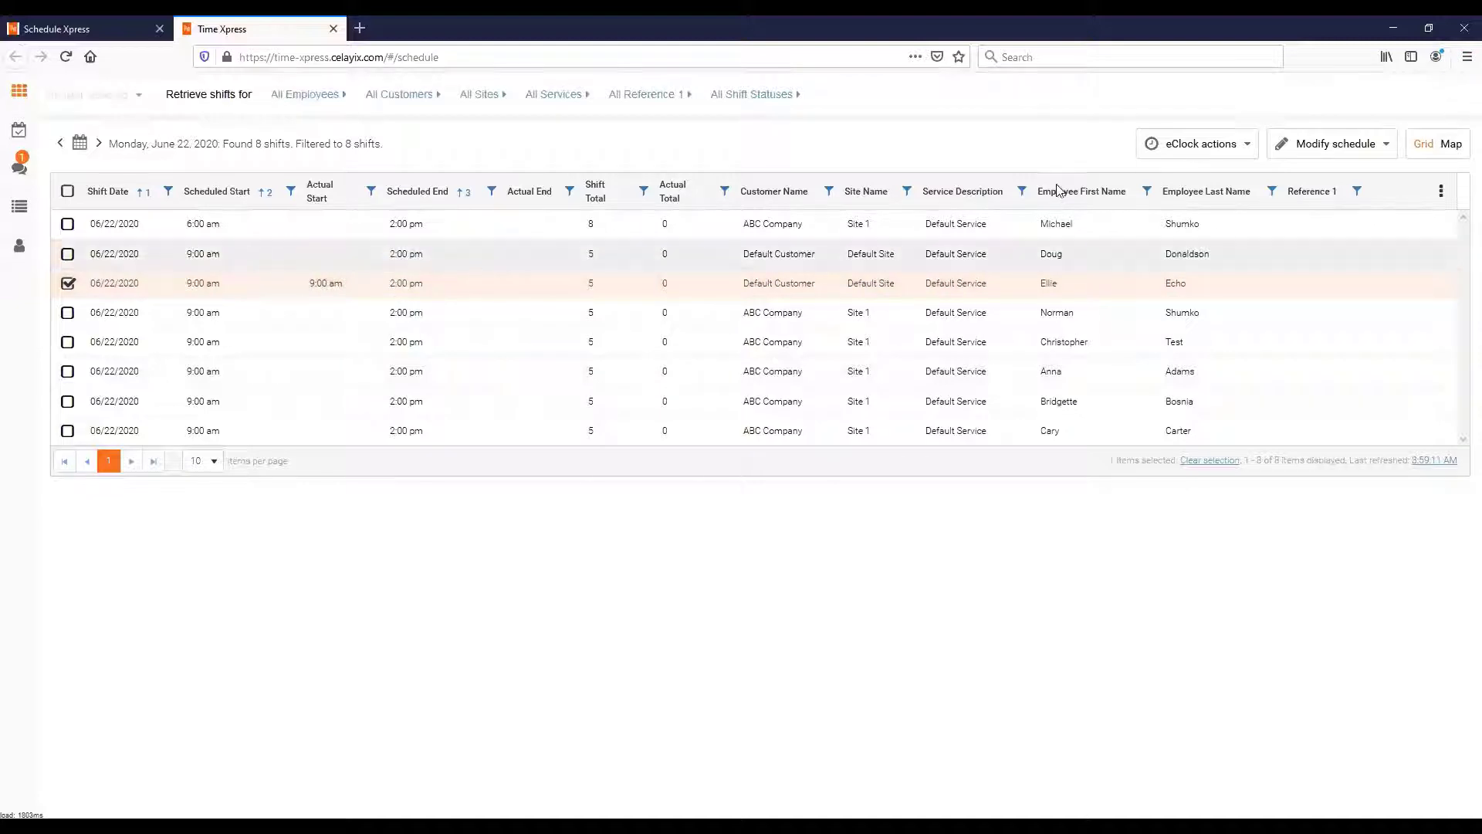
click(1150, 146)
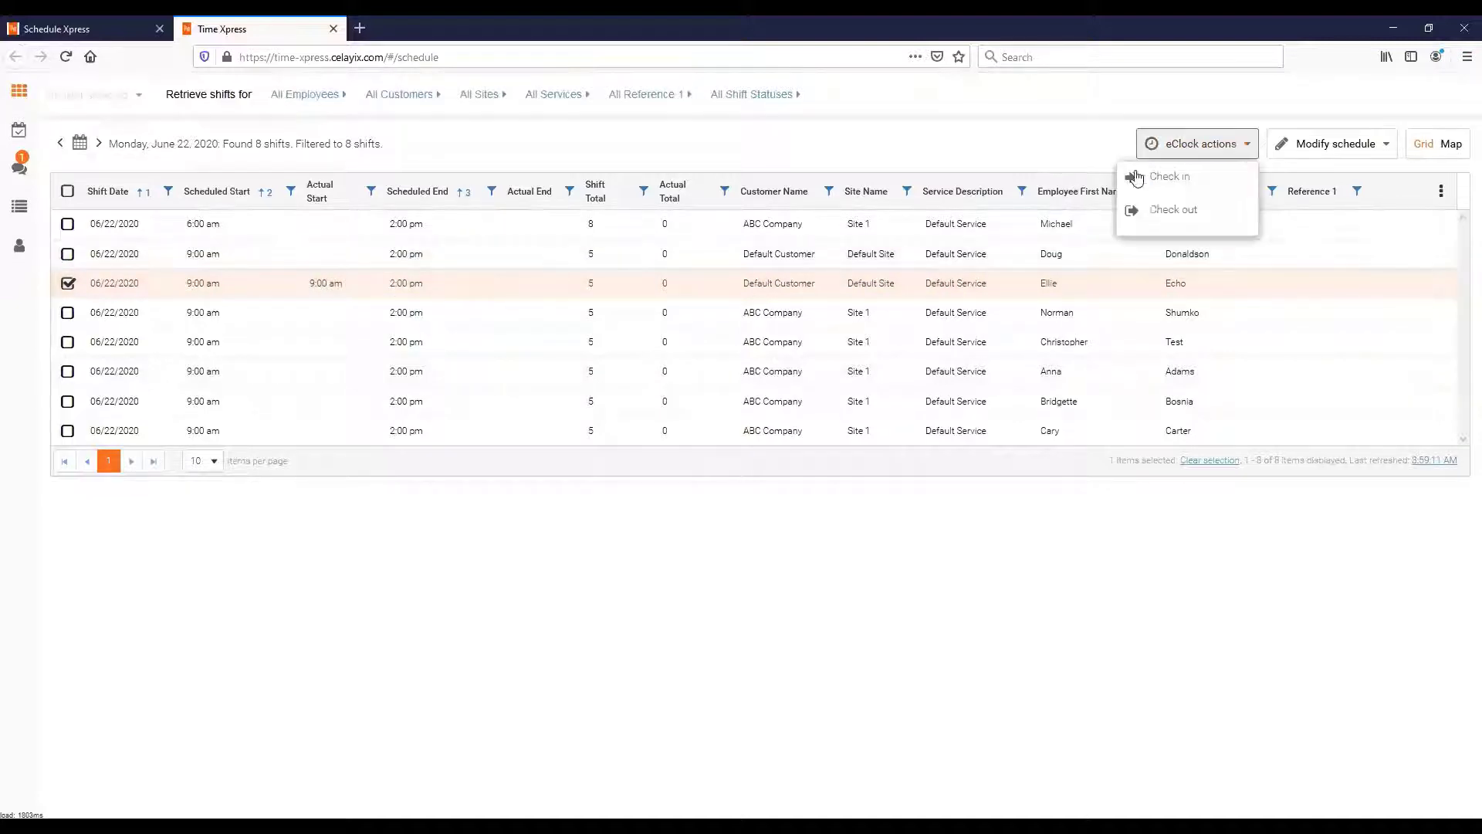
click(1175, 214)
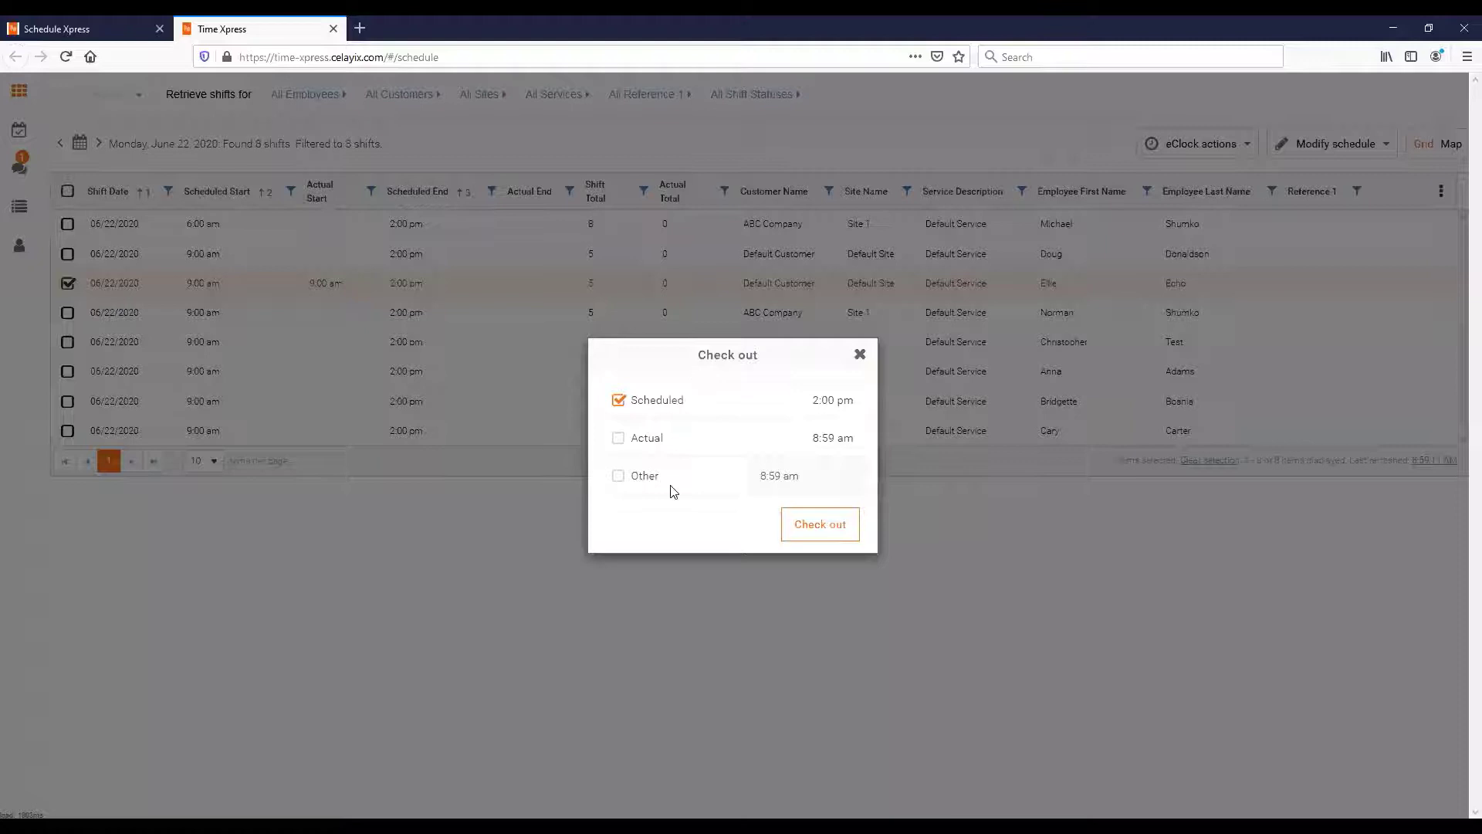
click(817, 524)
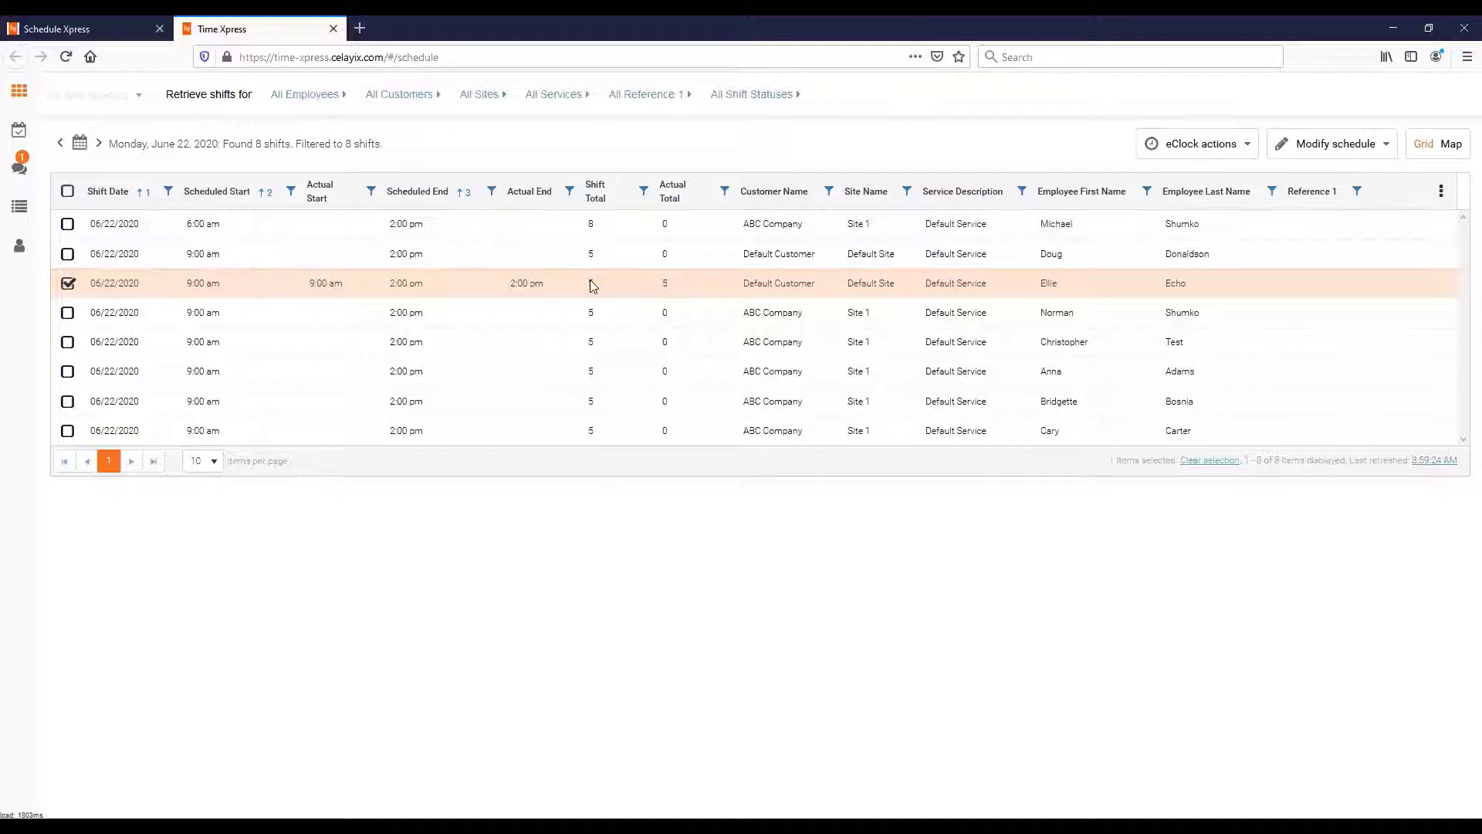
click(1175, 152)
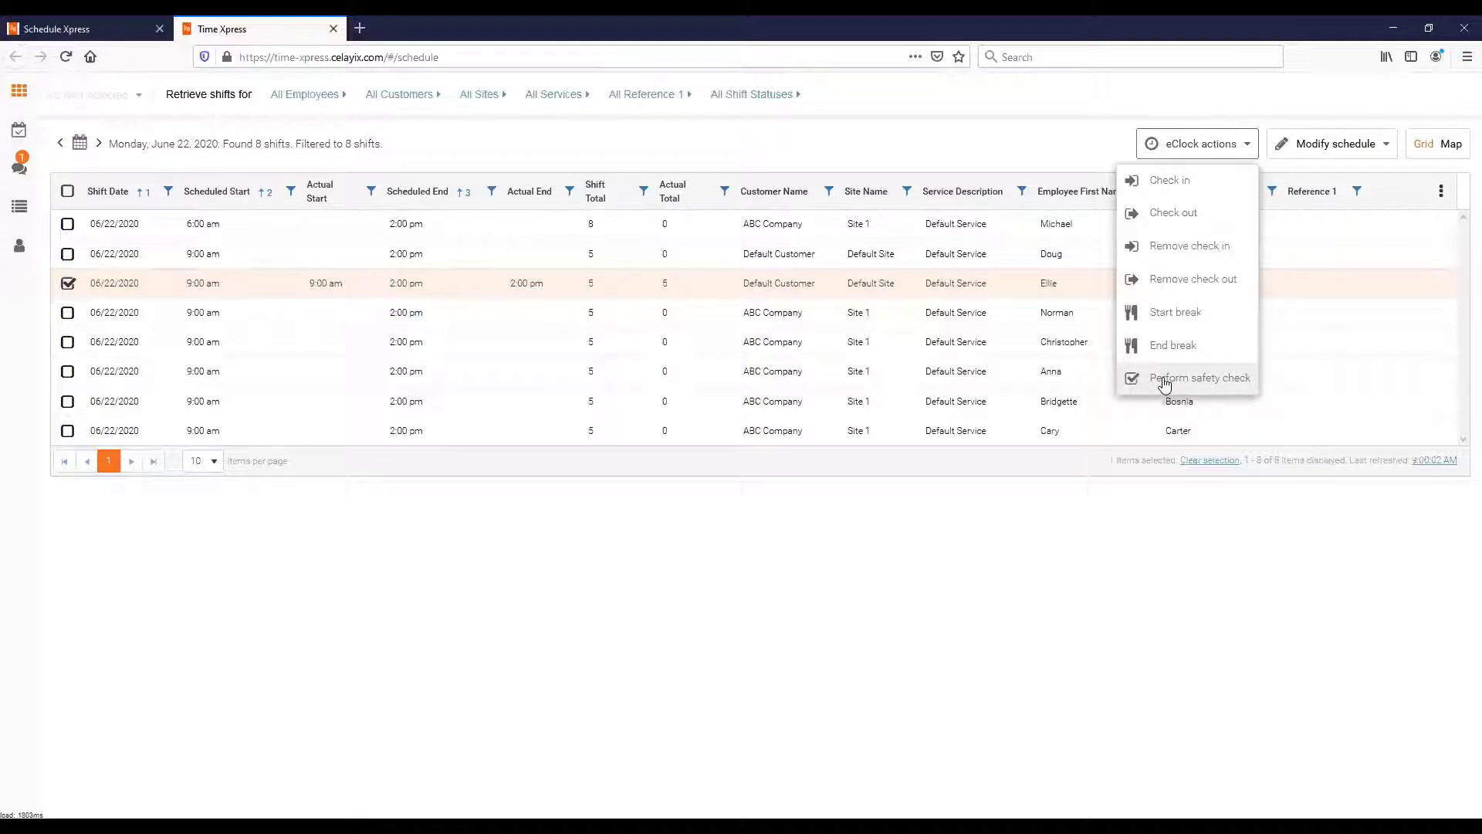
click(1042, 143)
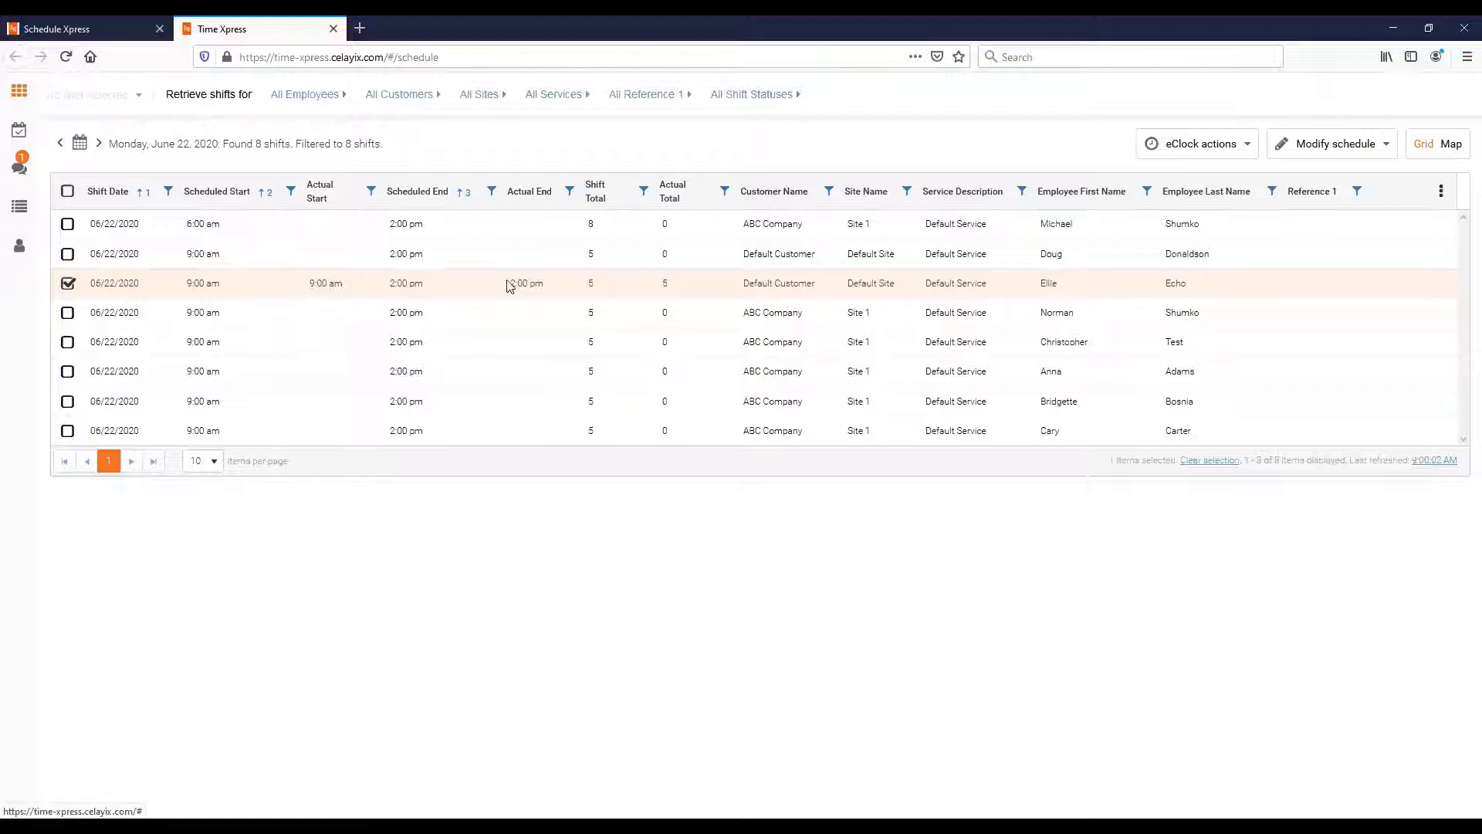
click(1201, 146)
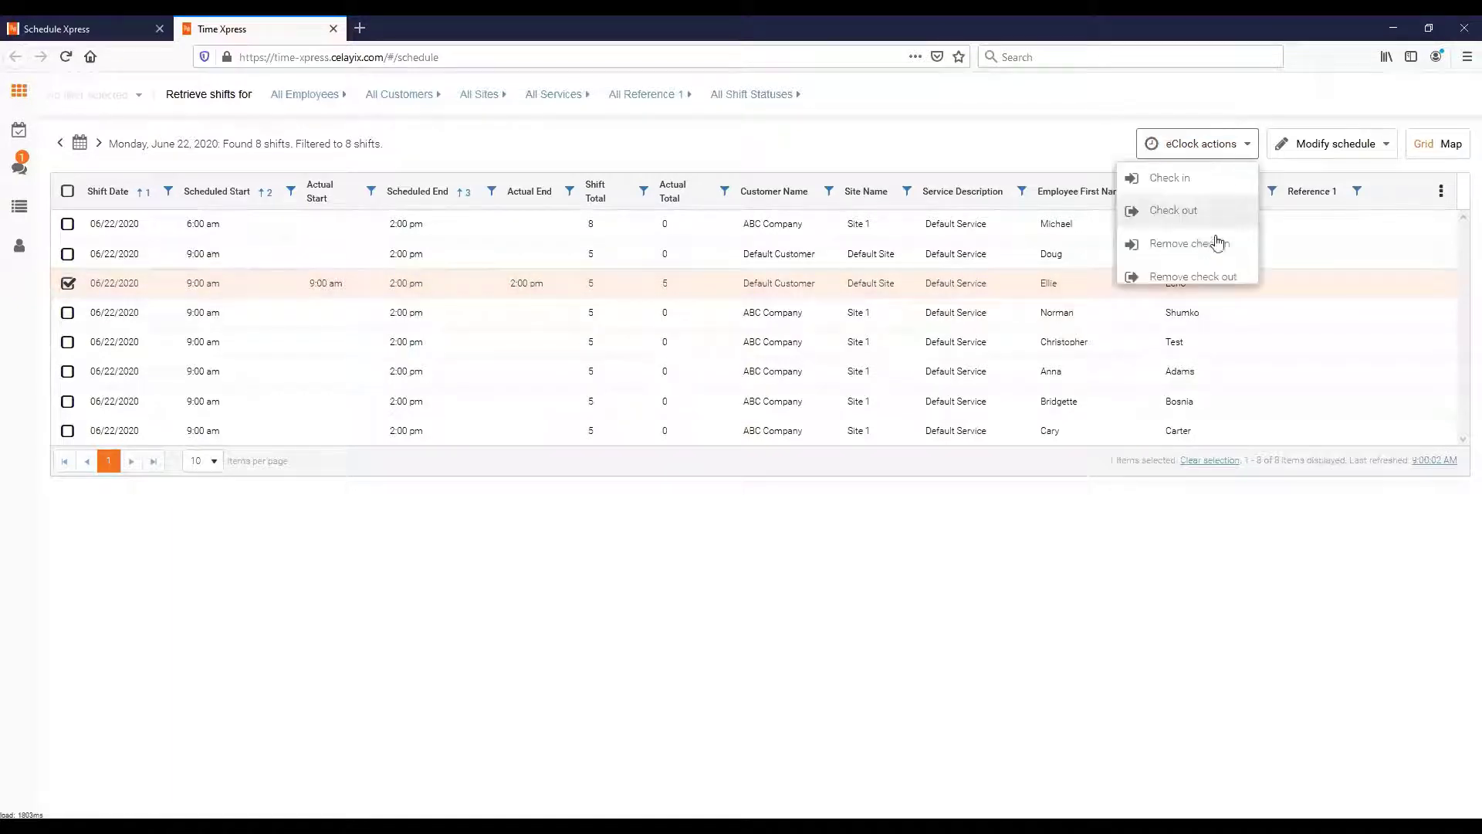
click(1062, 152)
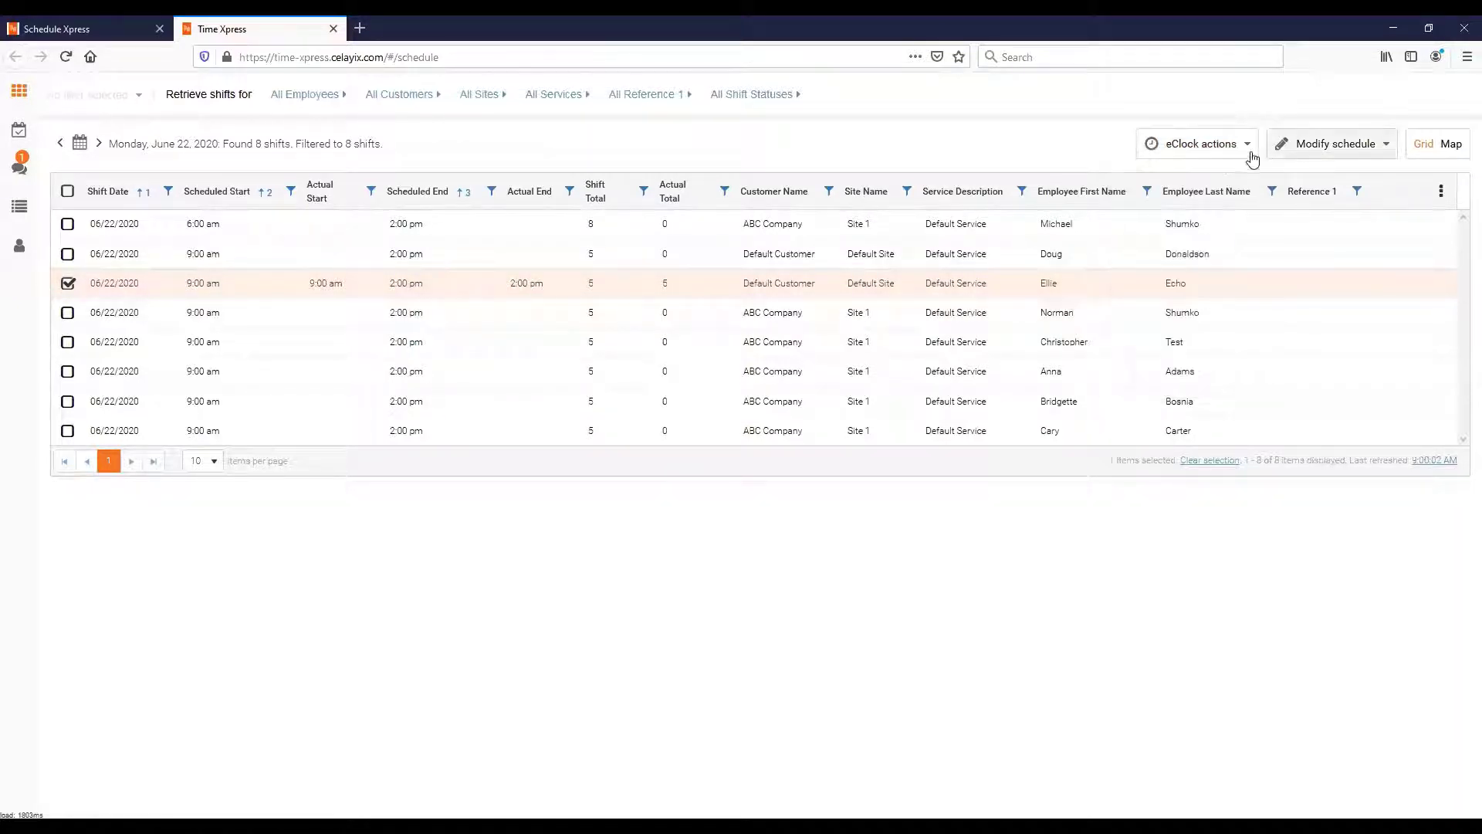
click(1320, 154)
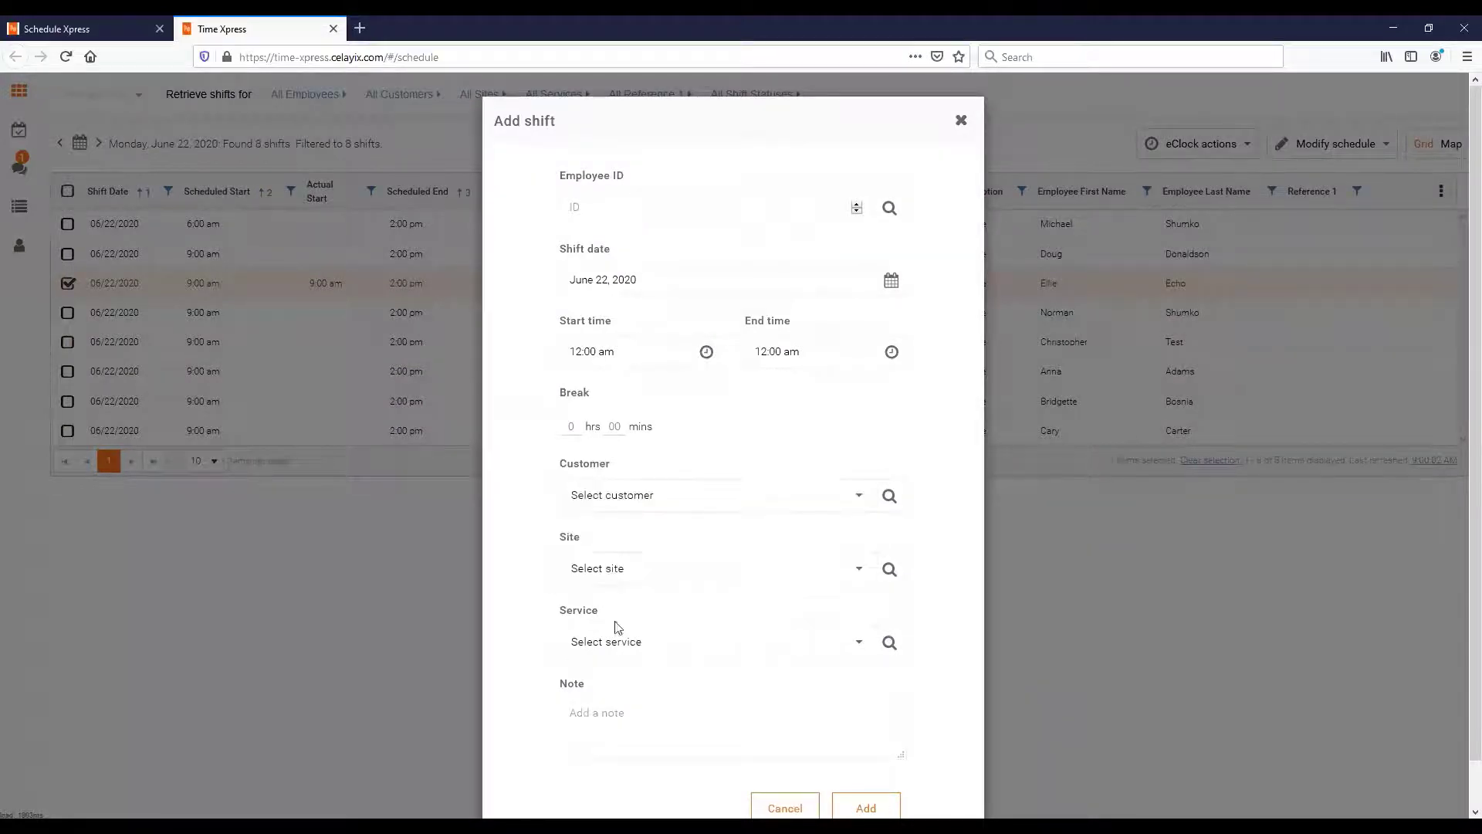
click(961, 121)
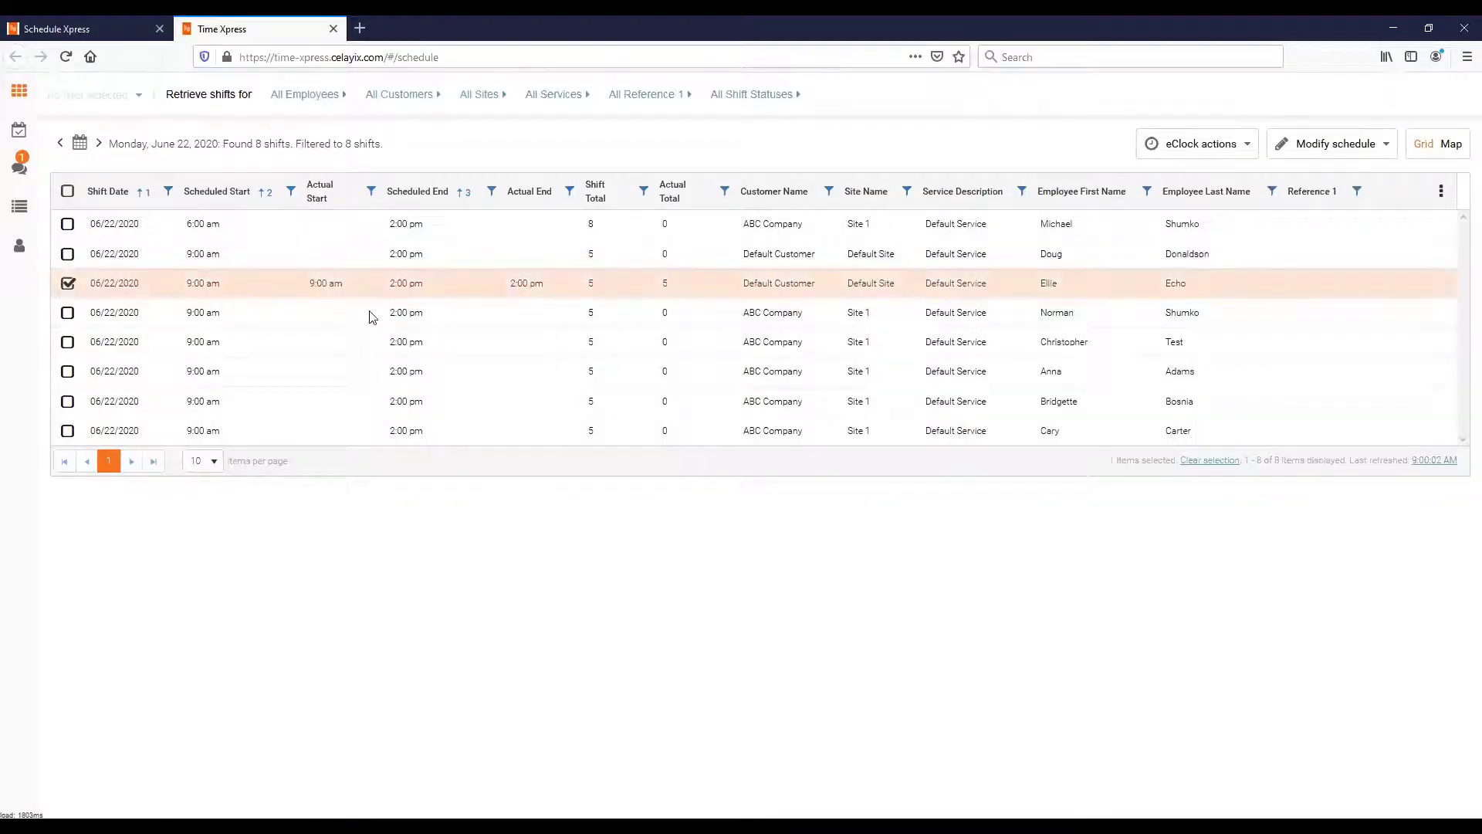
click(85, 33)
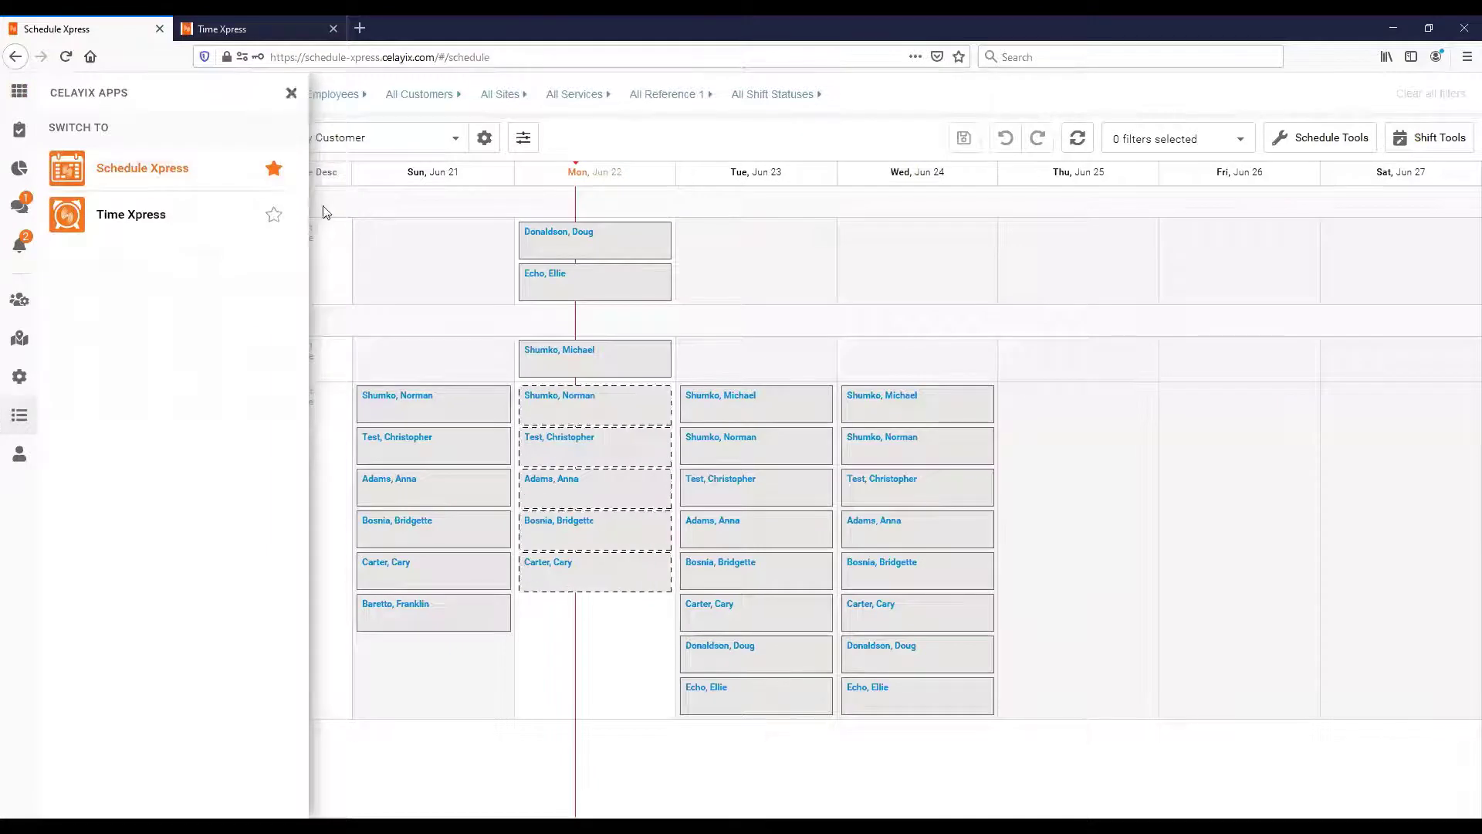
click(324, 213)
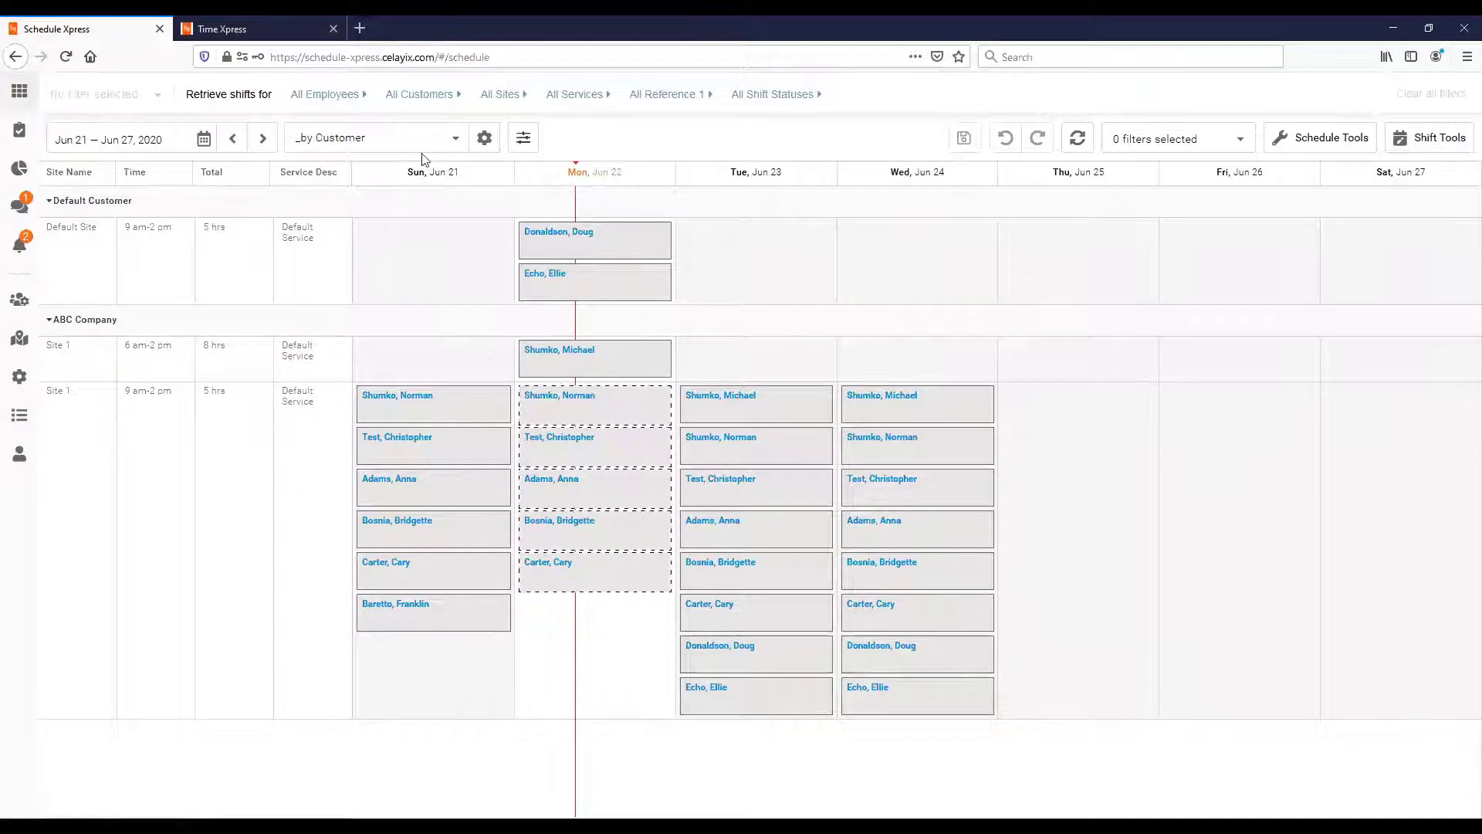
click(232, 28)
click(1313, 153)
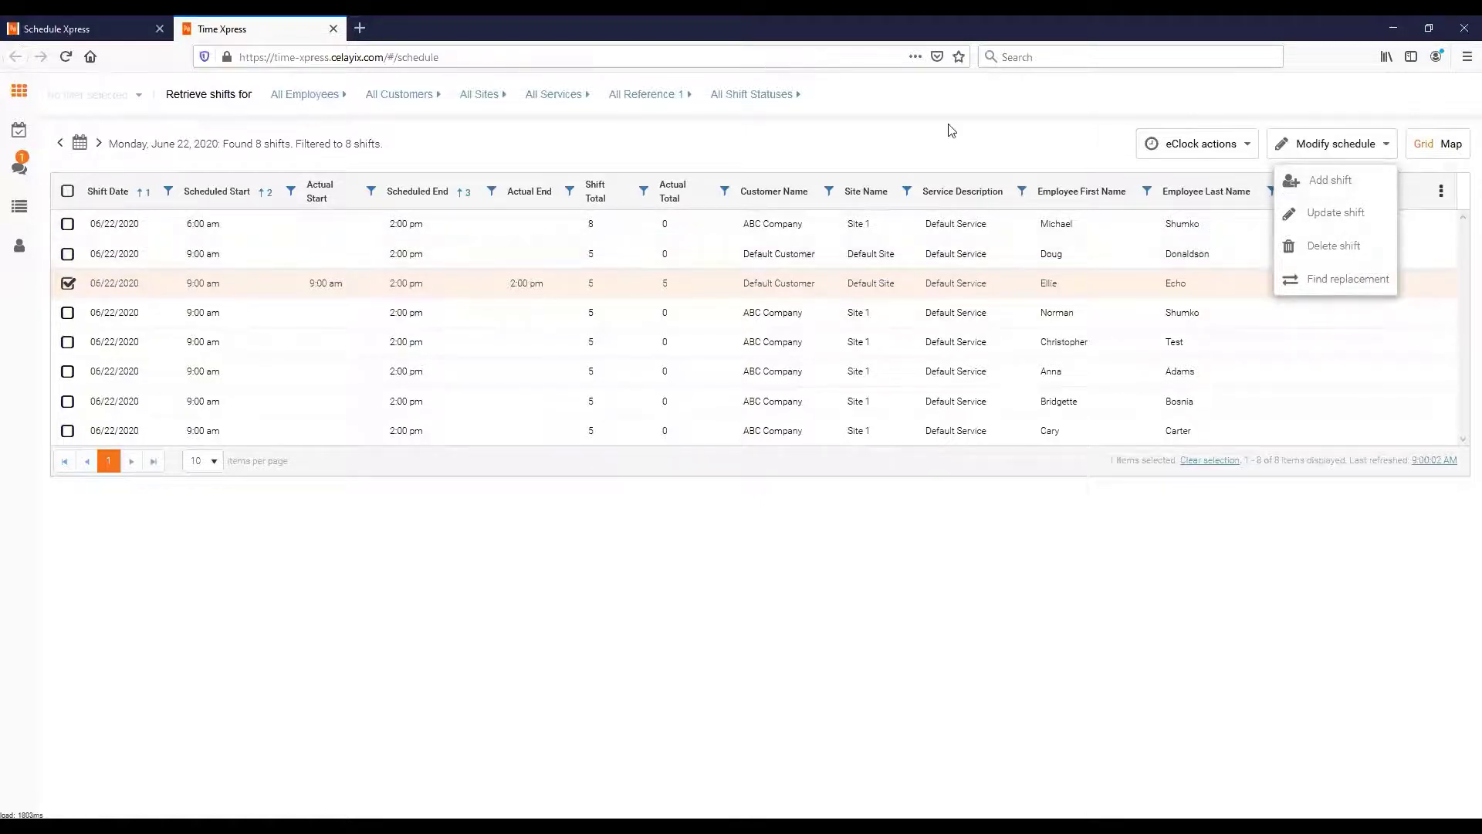
- Select the sixth shift (ABC Company Site 1) and open Update shift under Modify schedule
click(67, 282)
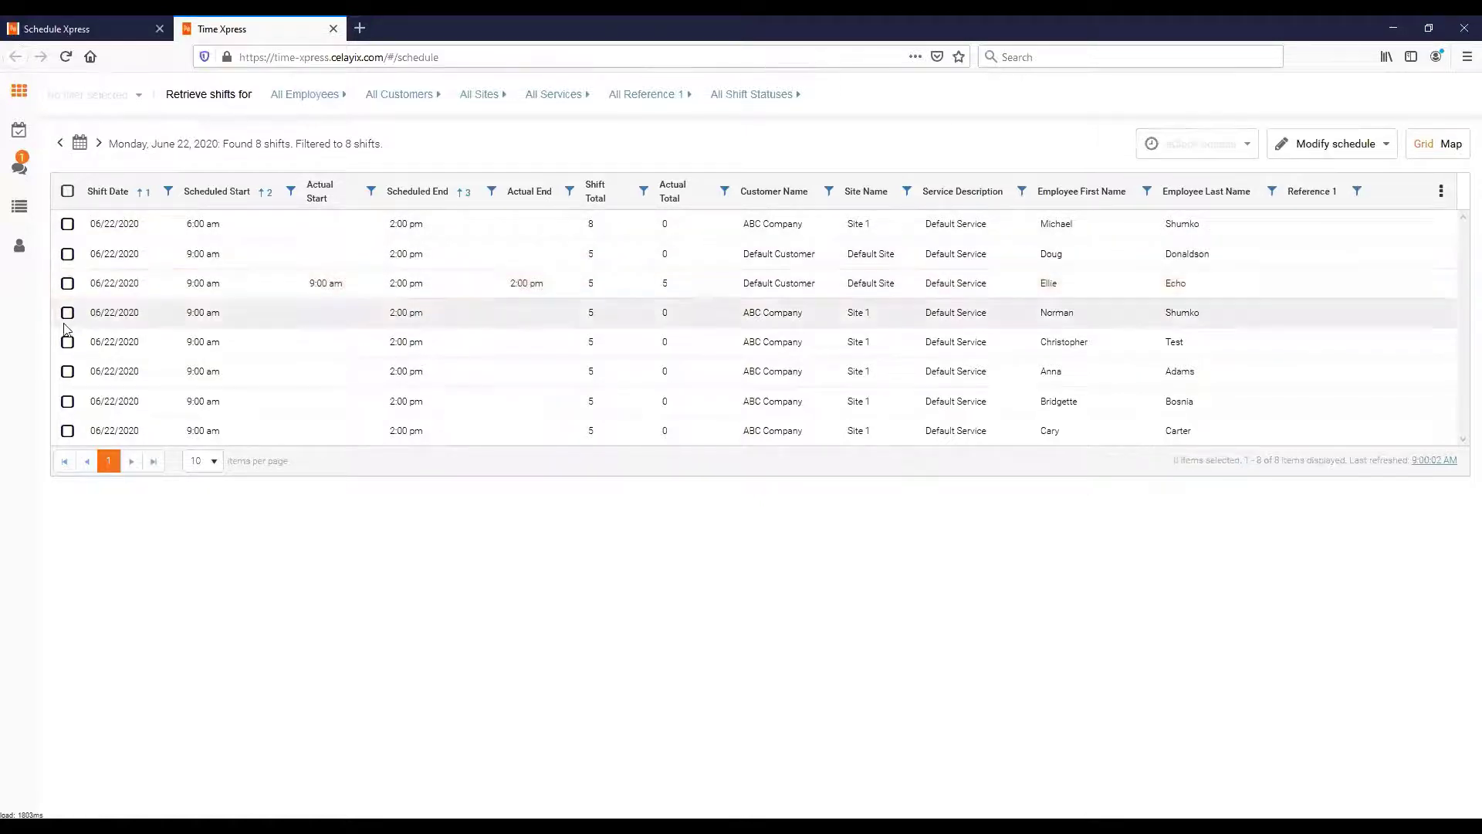
click(68, 371)
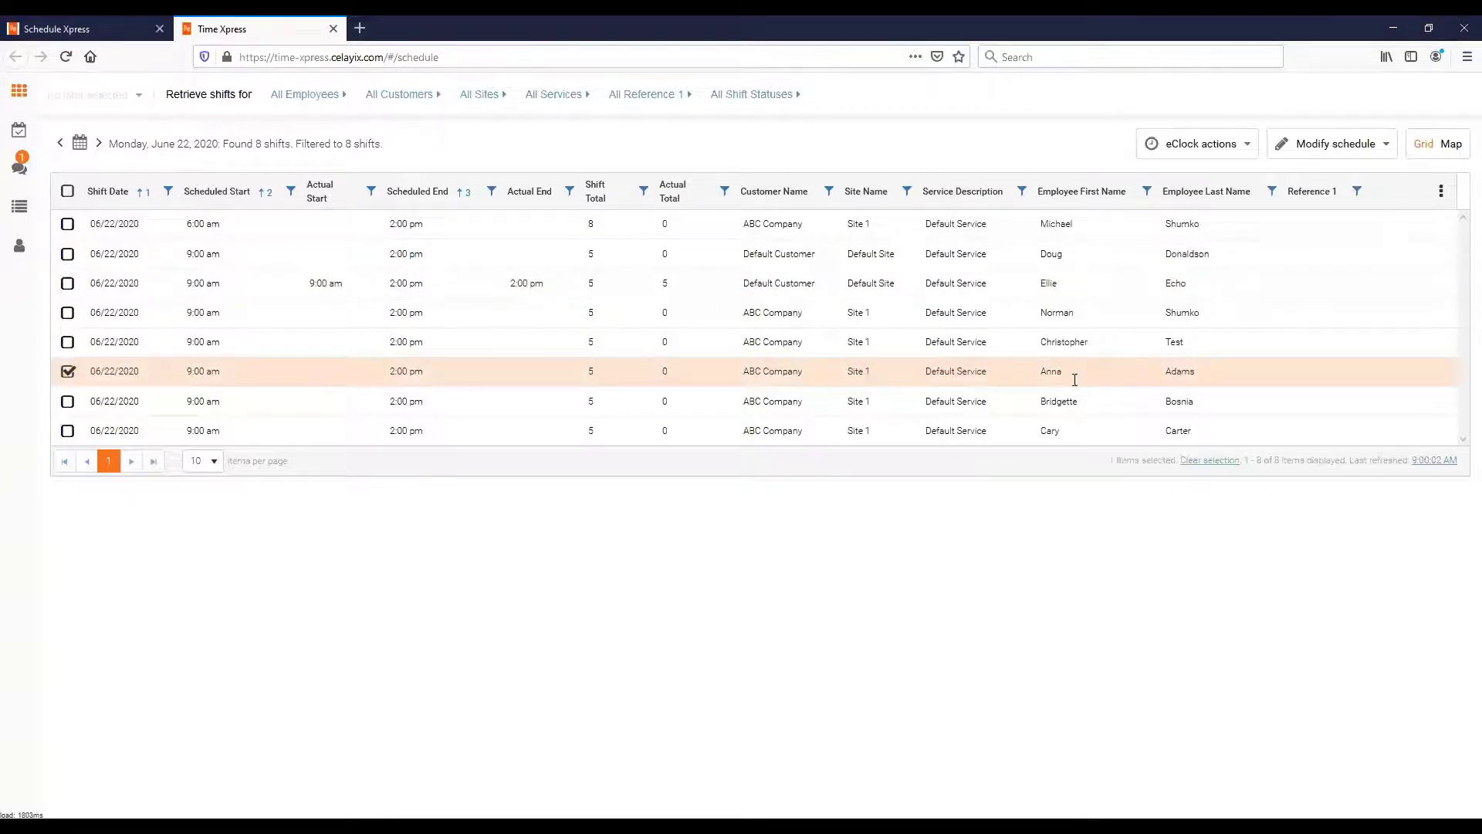
click(1327, 146)
click(1337, 223)
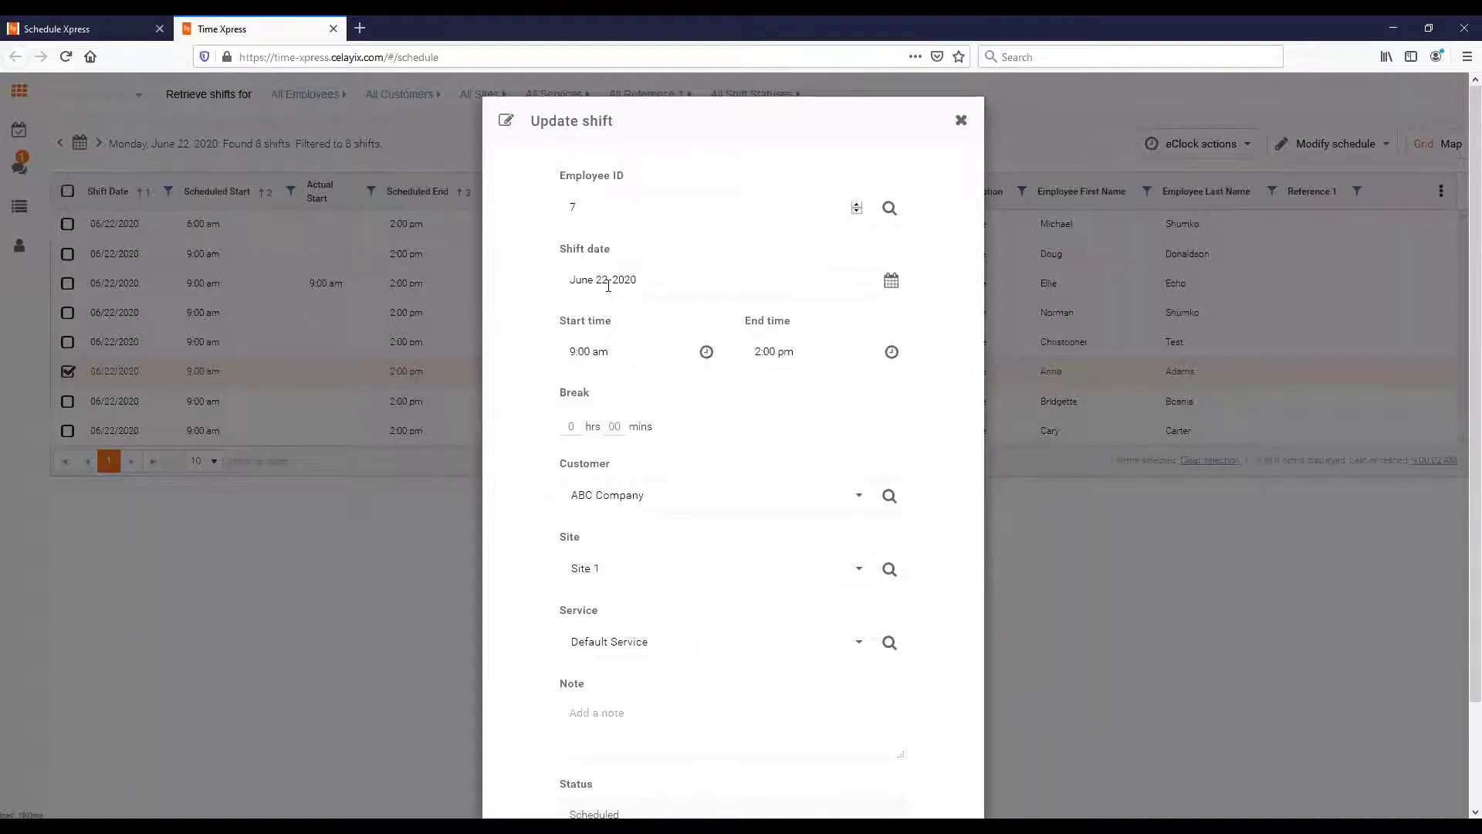
- Change the shift's times to 10:00 am start and 3:00 pm end, and save
click(610, 351)
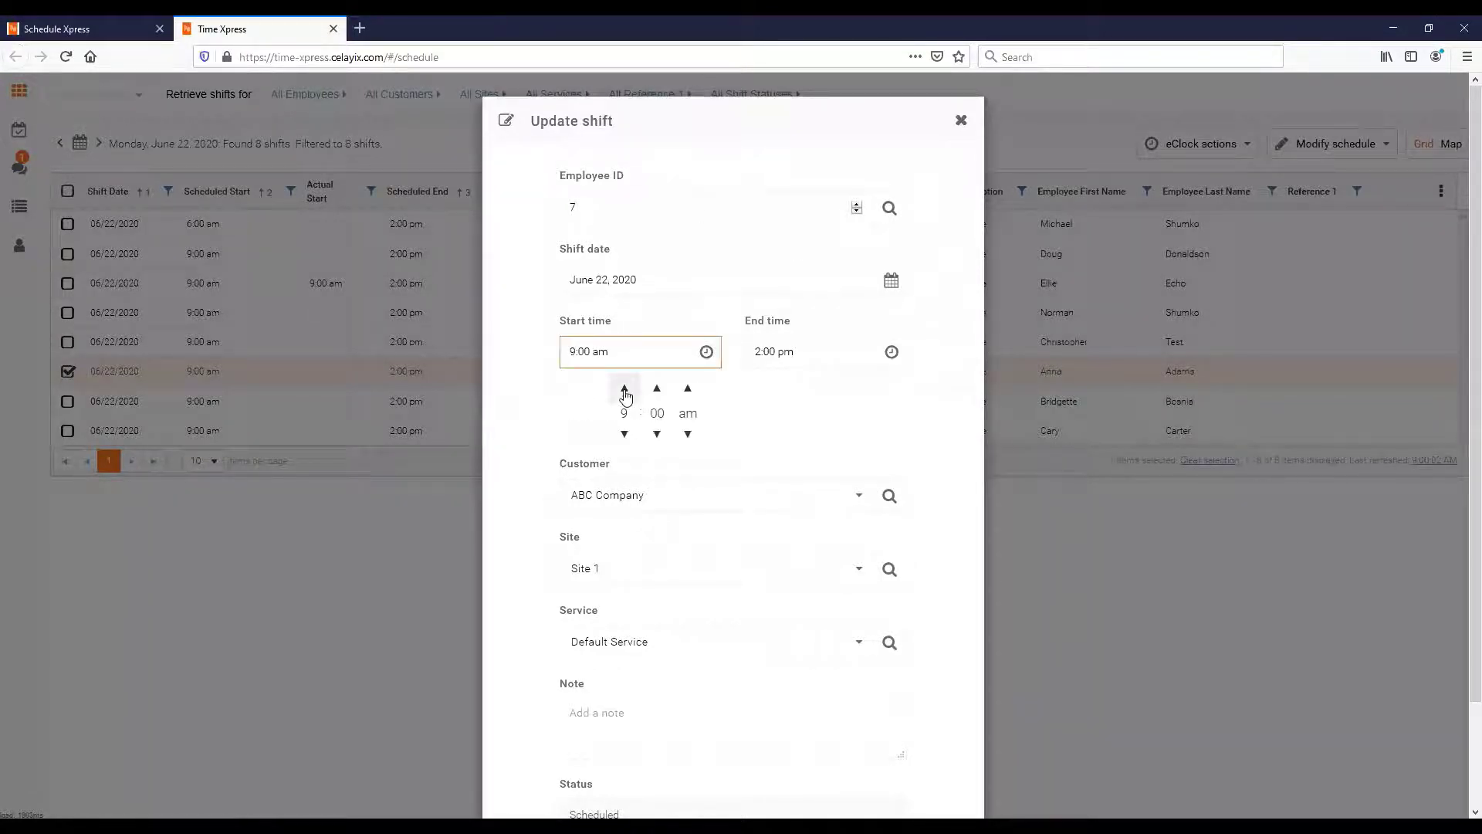
click(624, 388)
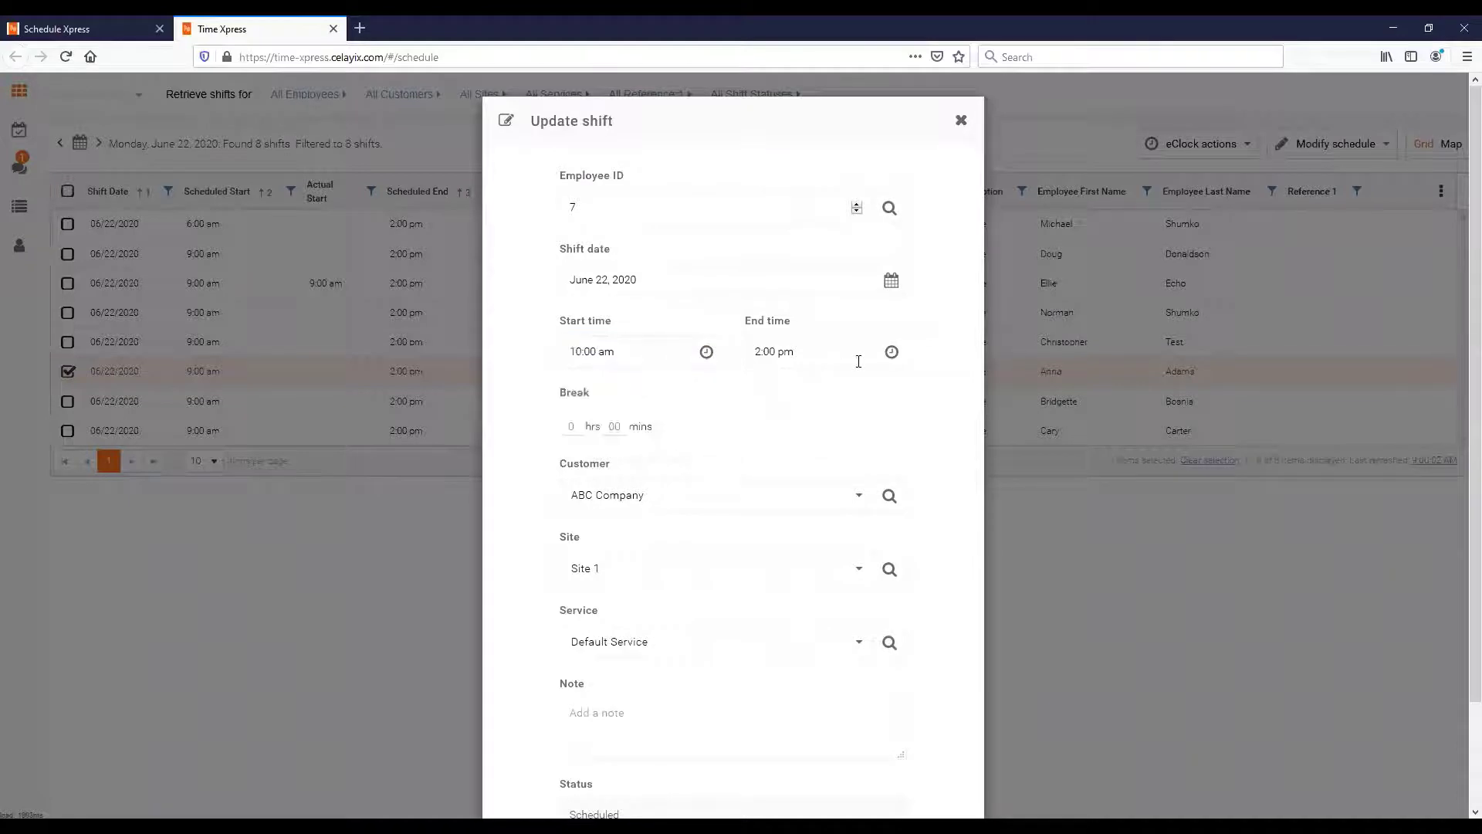
click(853, 354)
click(809, 387)
click(743, 341)
scroll(801, 703, down, 2)
click(850, 774)
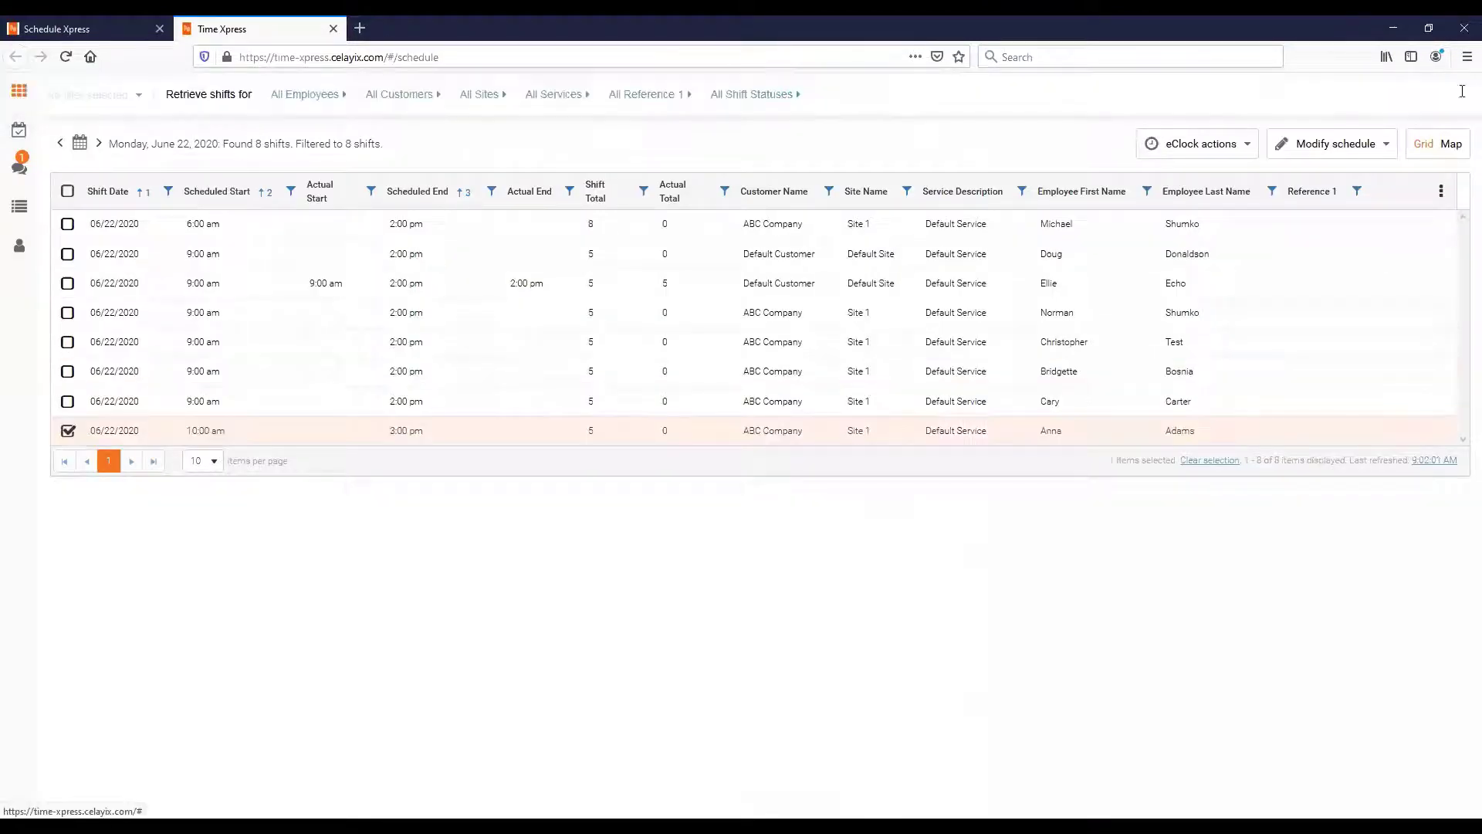
- Reload the Schedule Xpress week to confirm the new 10 am–3 pm Site 1 row, then return to Time Xpress
key(ctrl+shift+Tab)
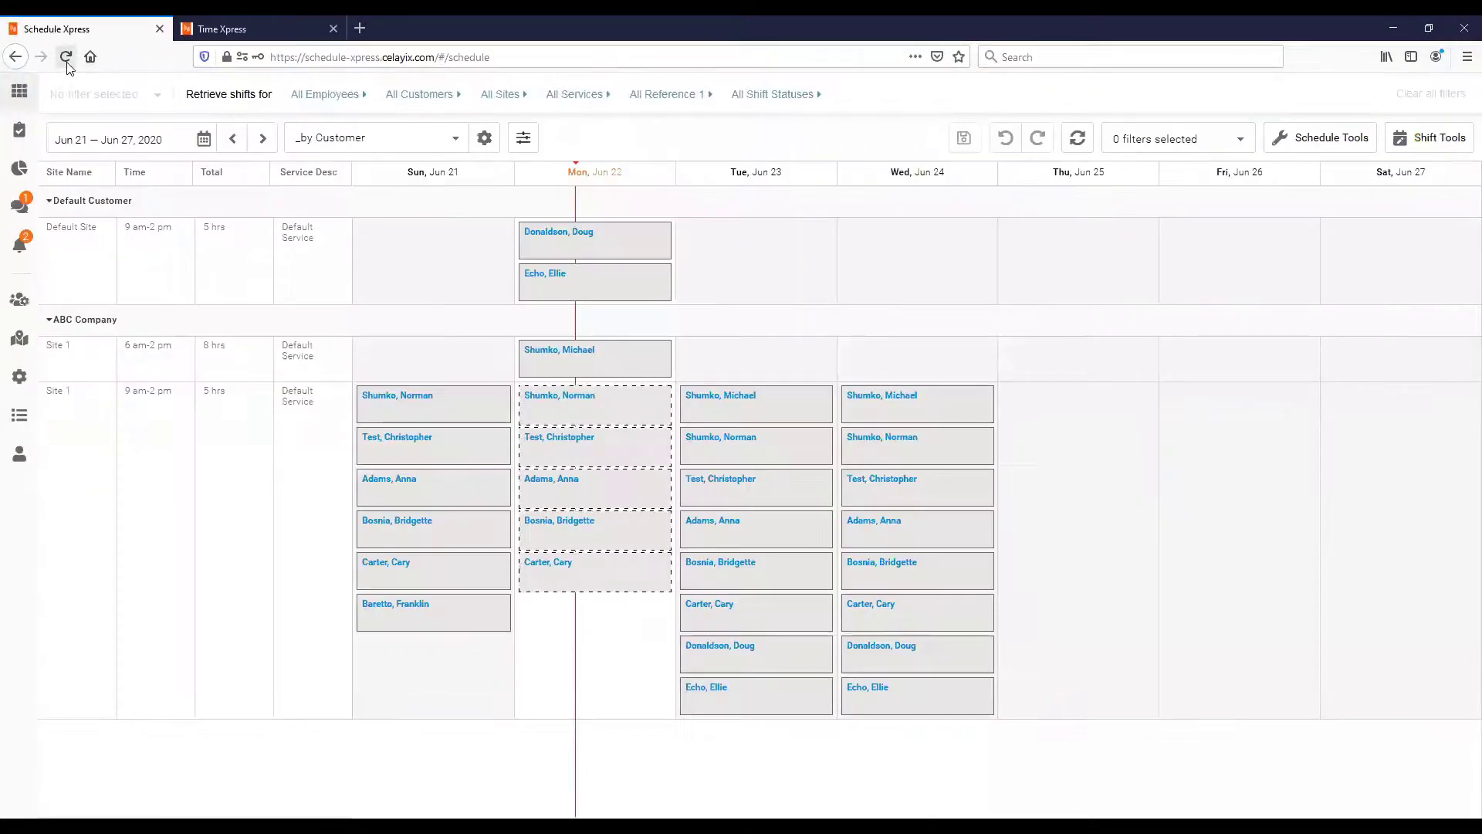
click(66, 57)
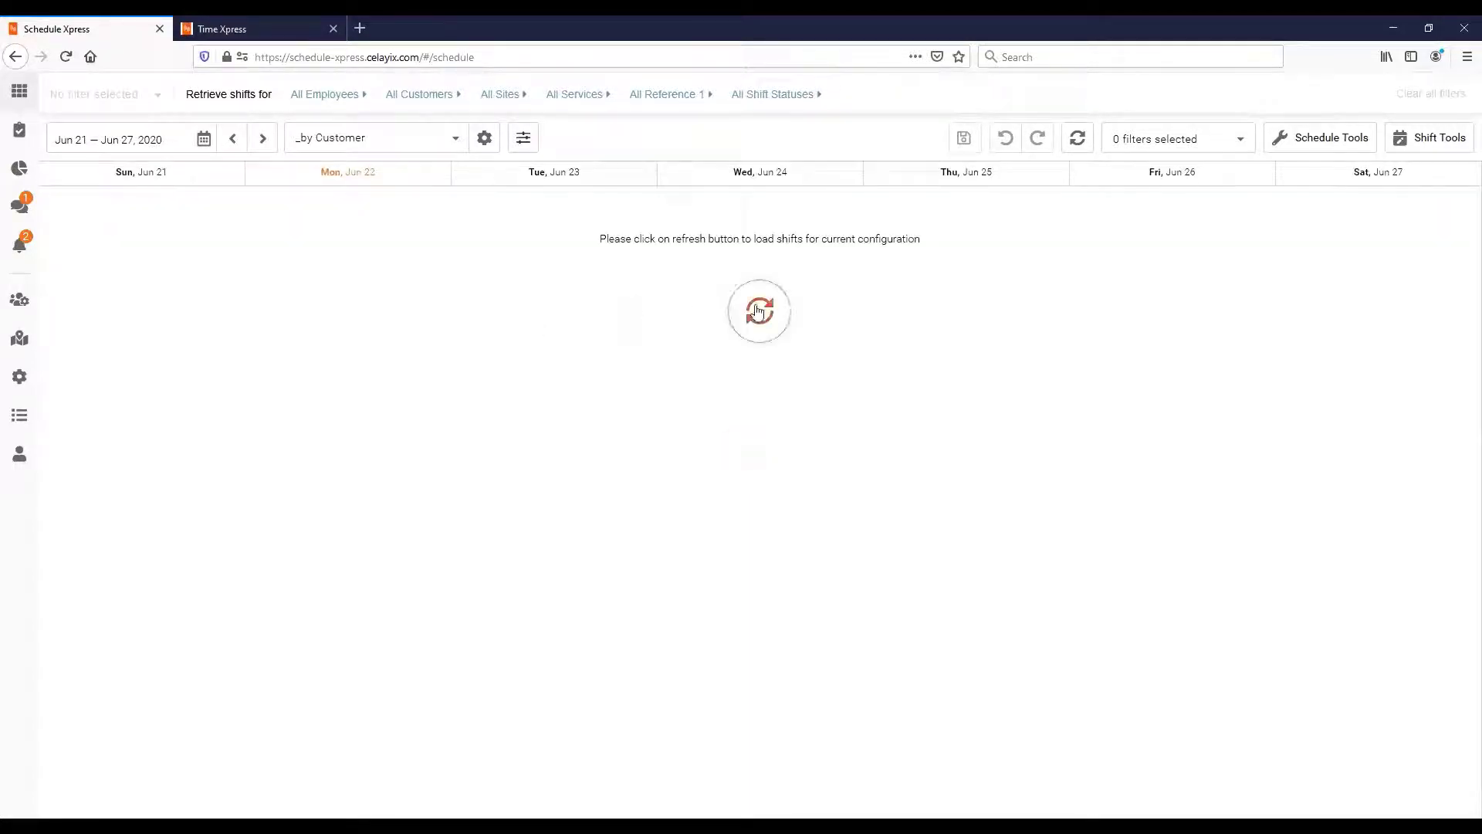
click(723, 318)
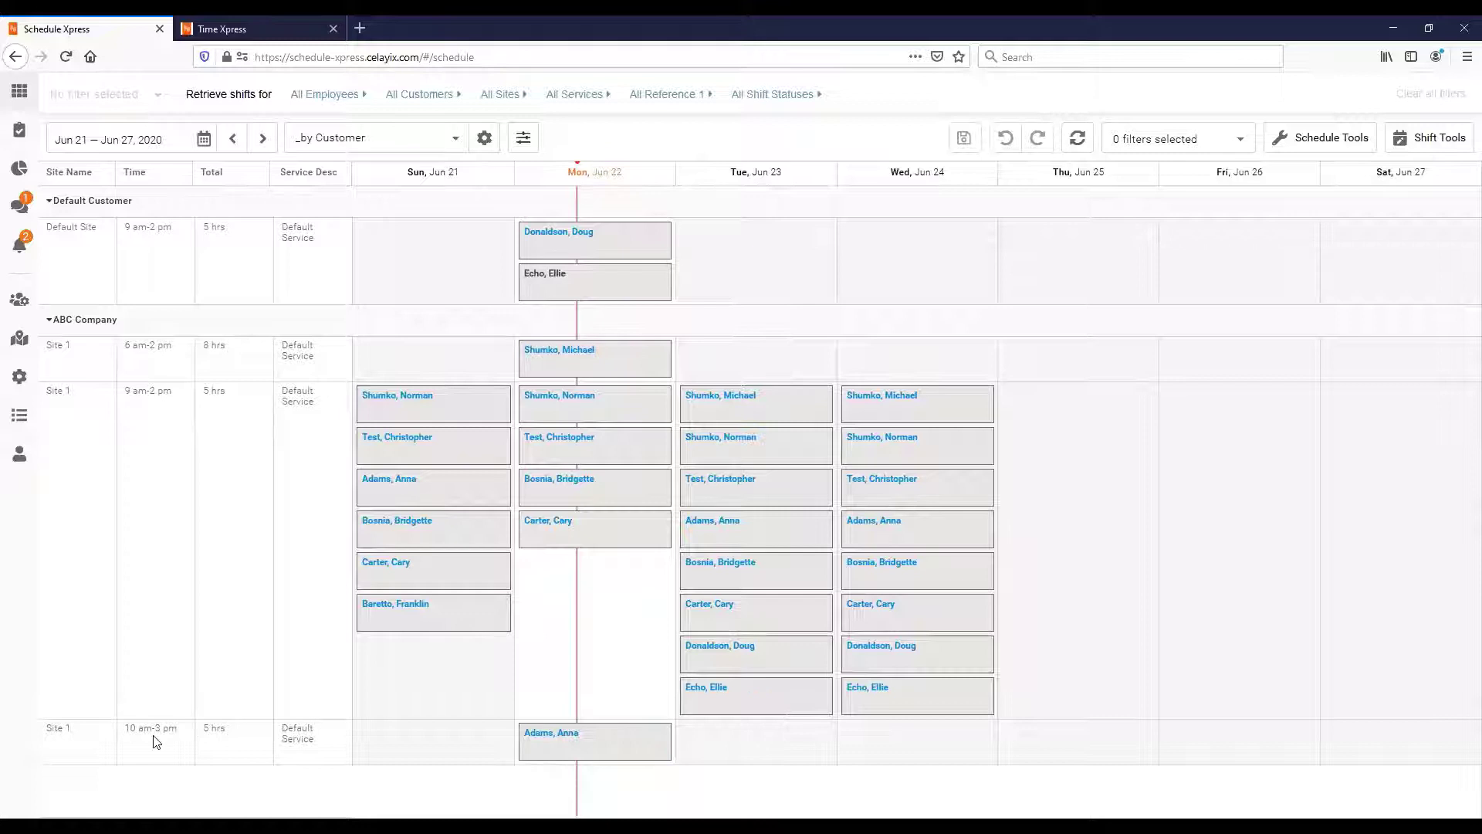
click(222, 31)
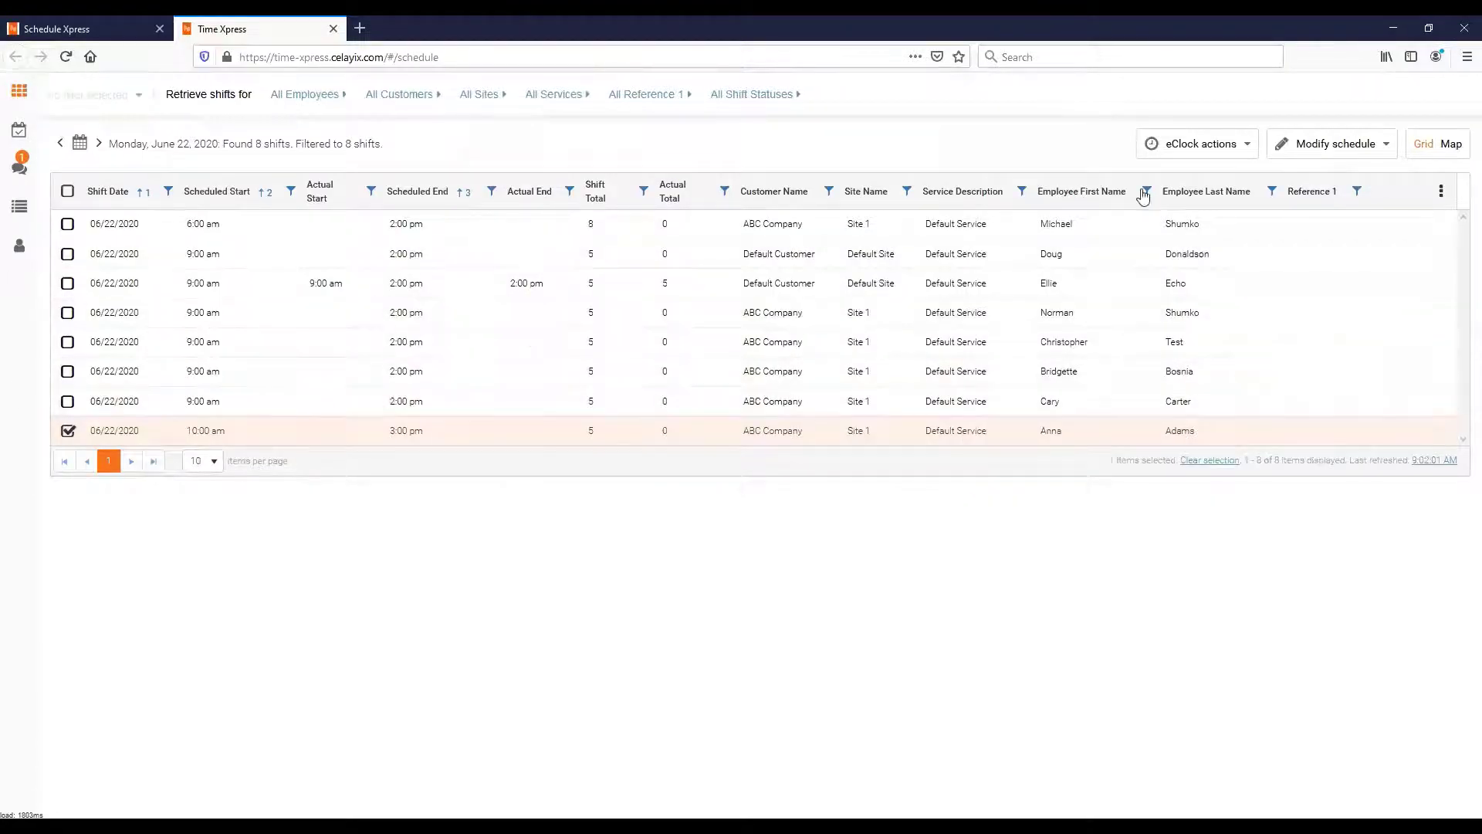
click(1304, 147)
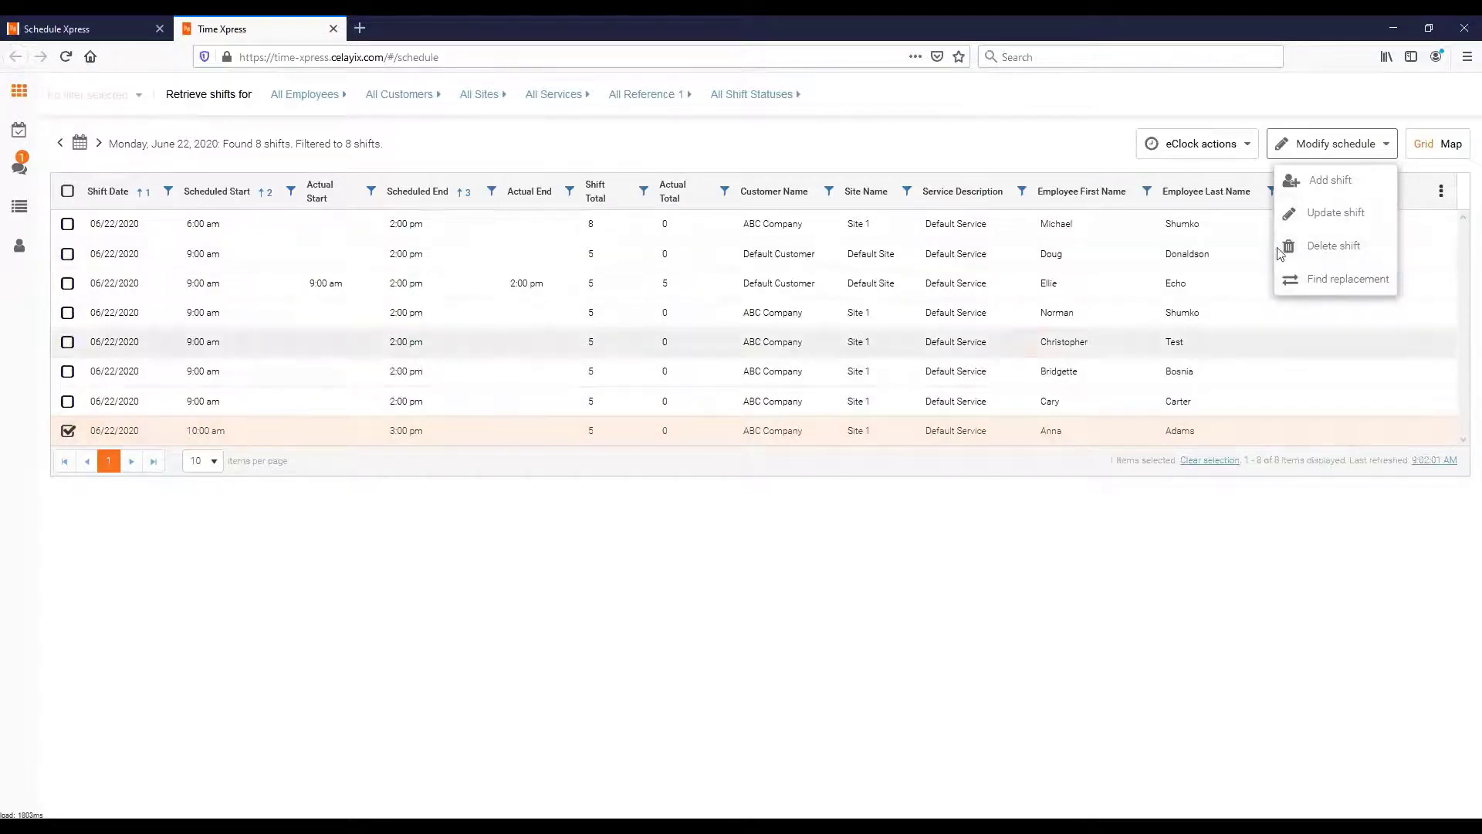
click(1326, 248)
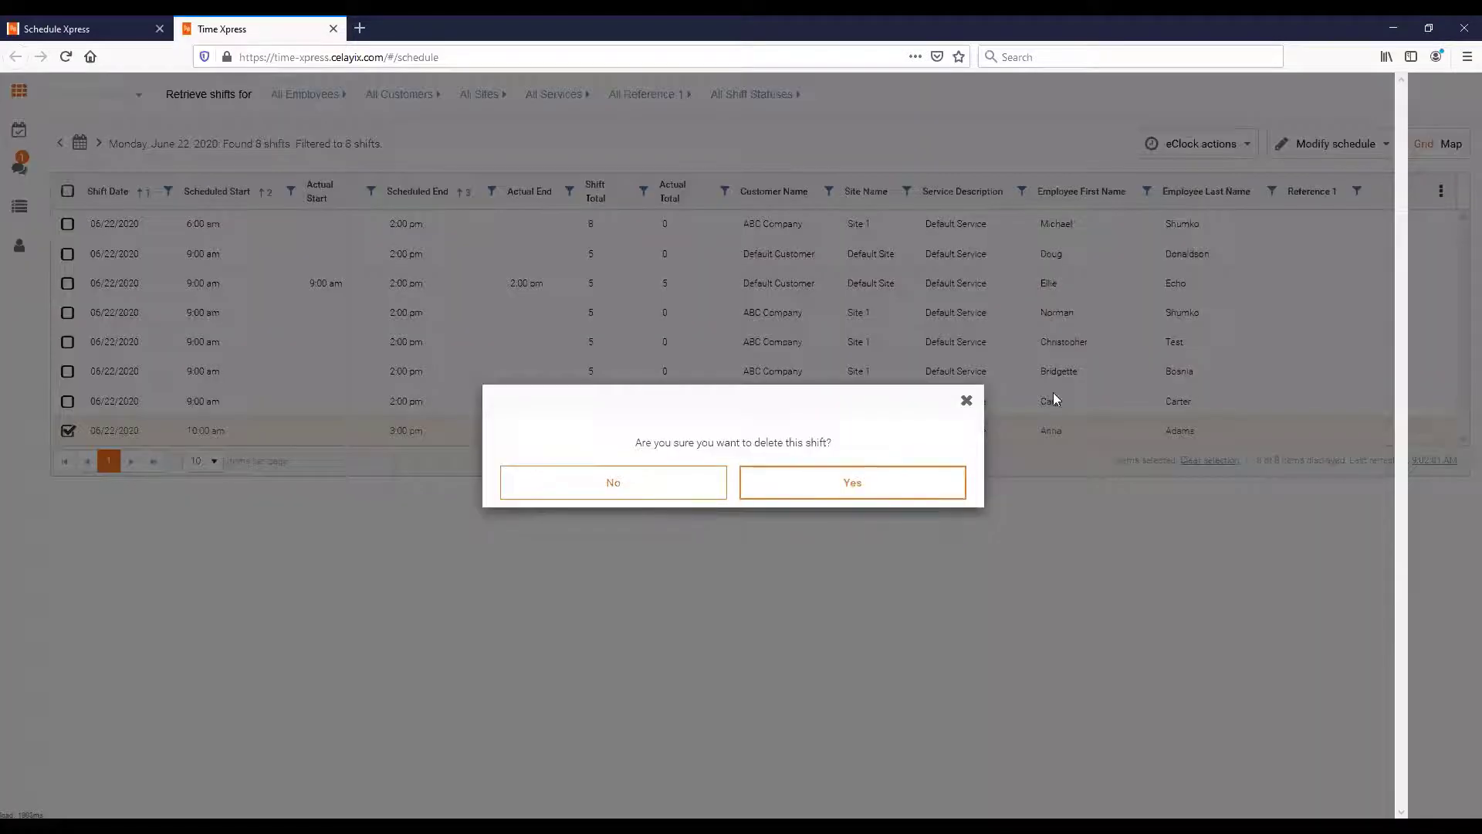
click(1141, 253)
click(1326, 143)
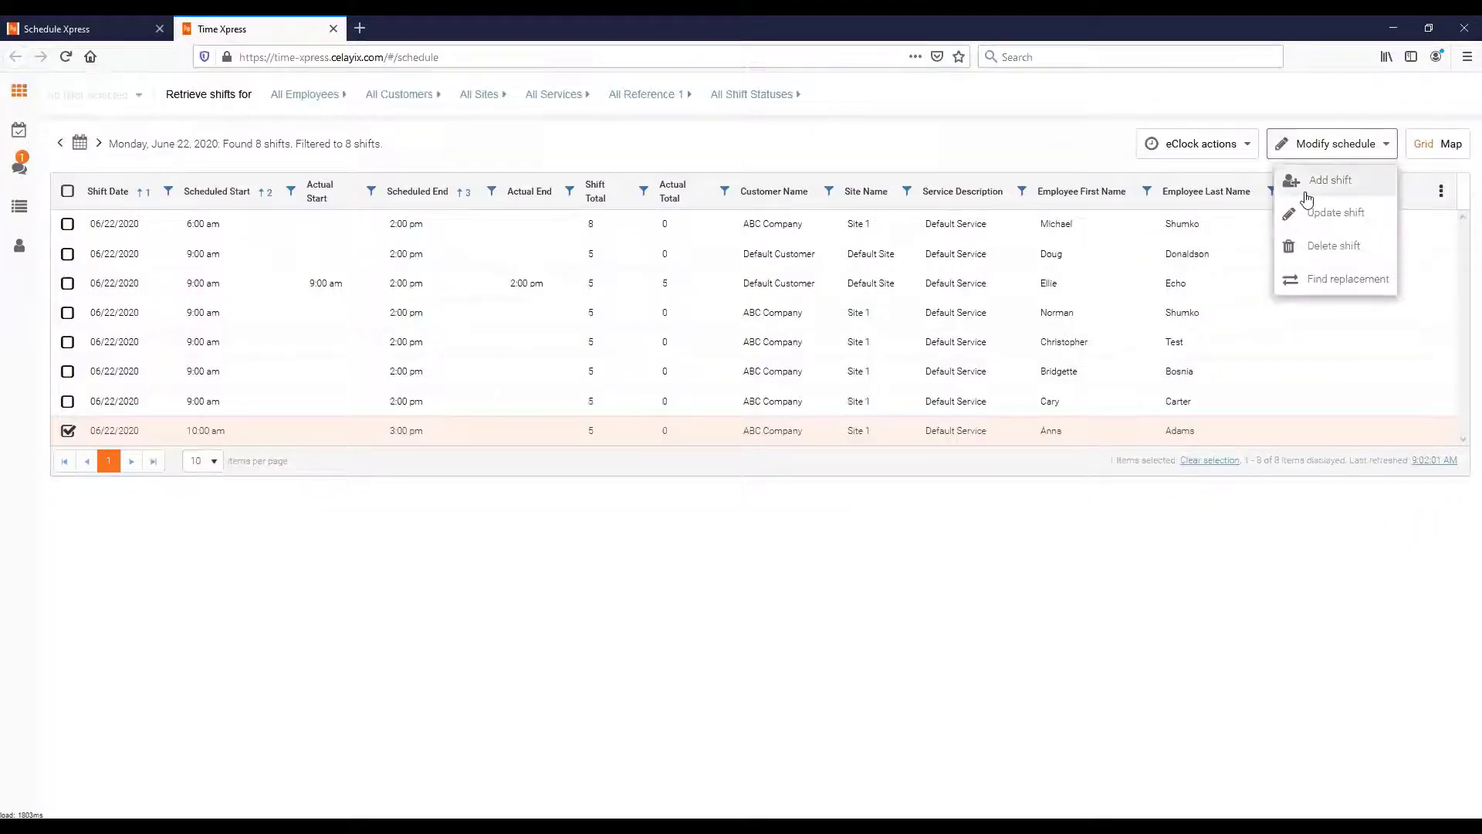
click(67, 430)
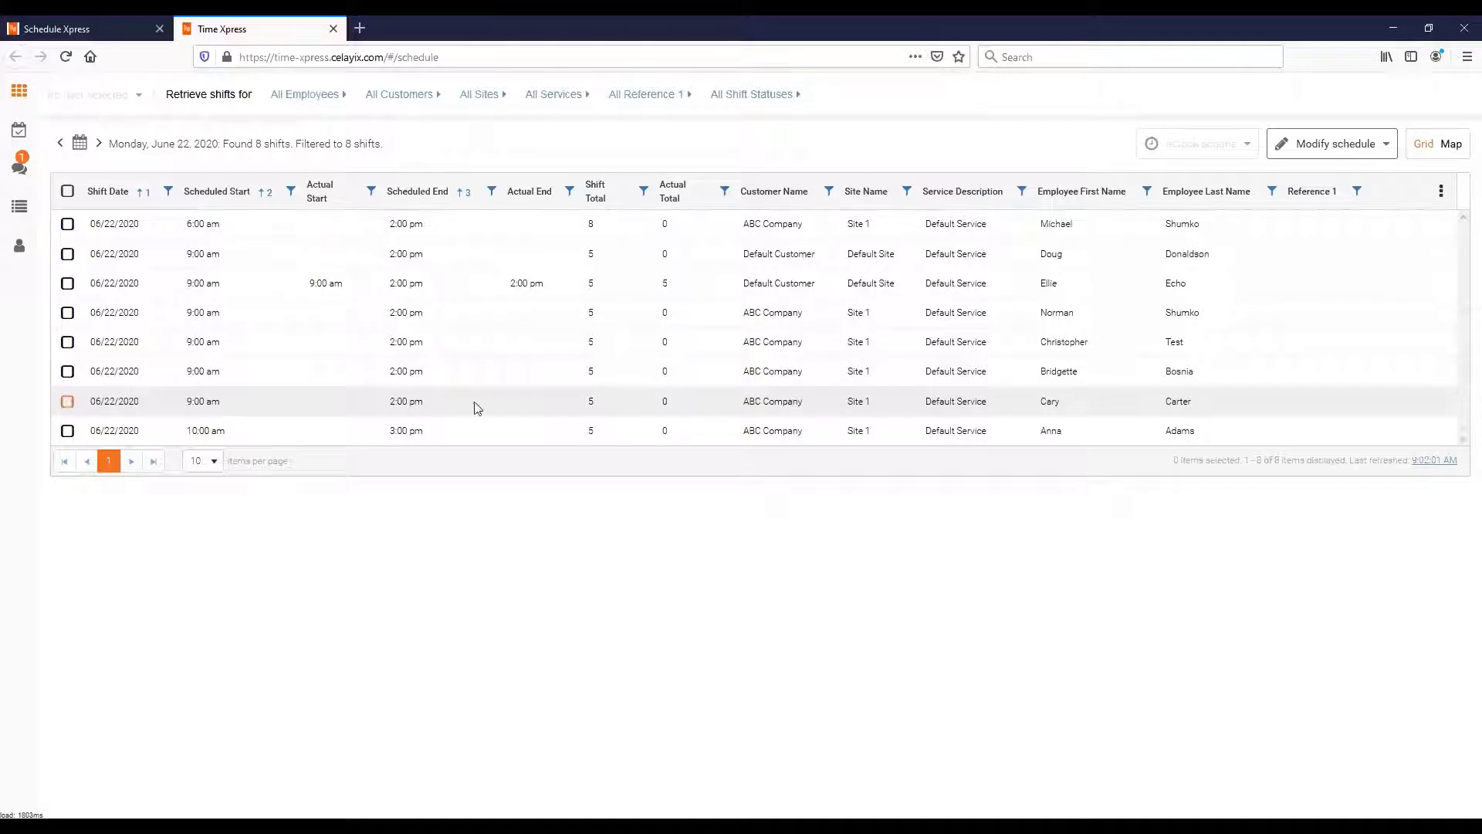
- Select the seventh shift (ABC Company Site 1, 9:00 am–2:00 pm) and open Find replacement
click(69, 402)
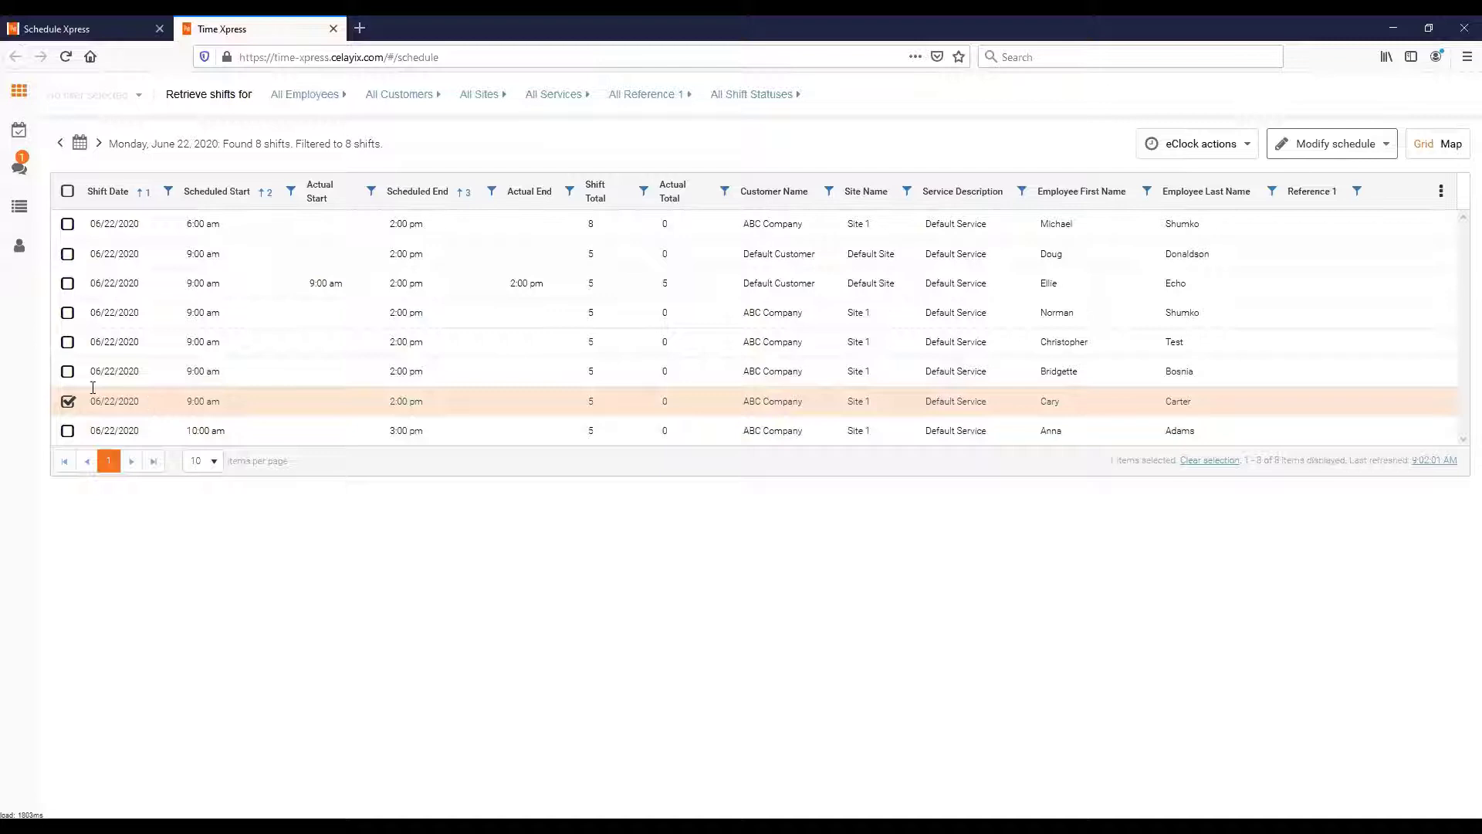
click(1335, 146)
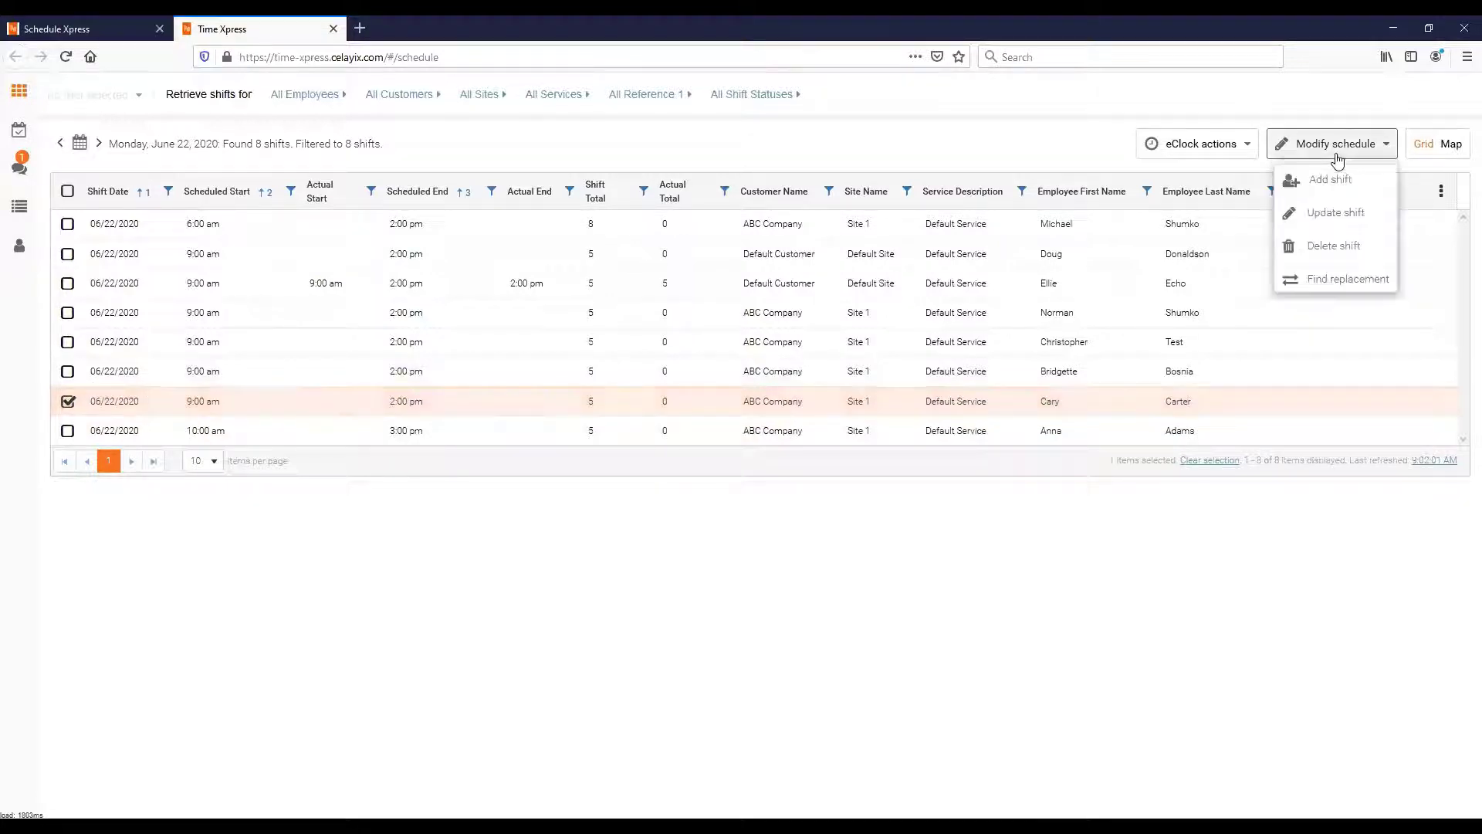
click(1311, 282)
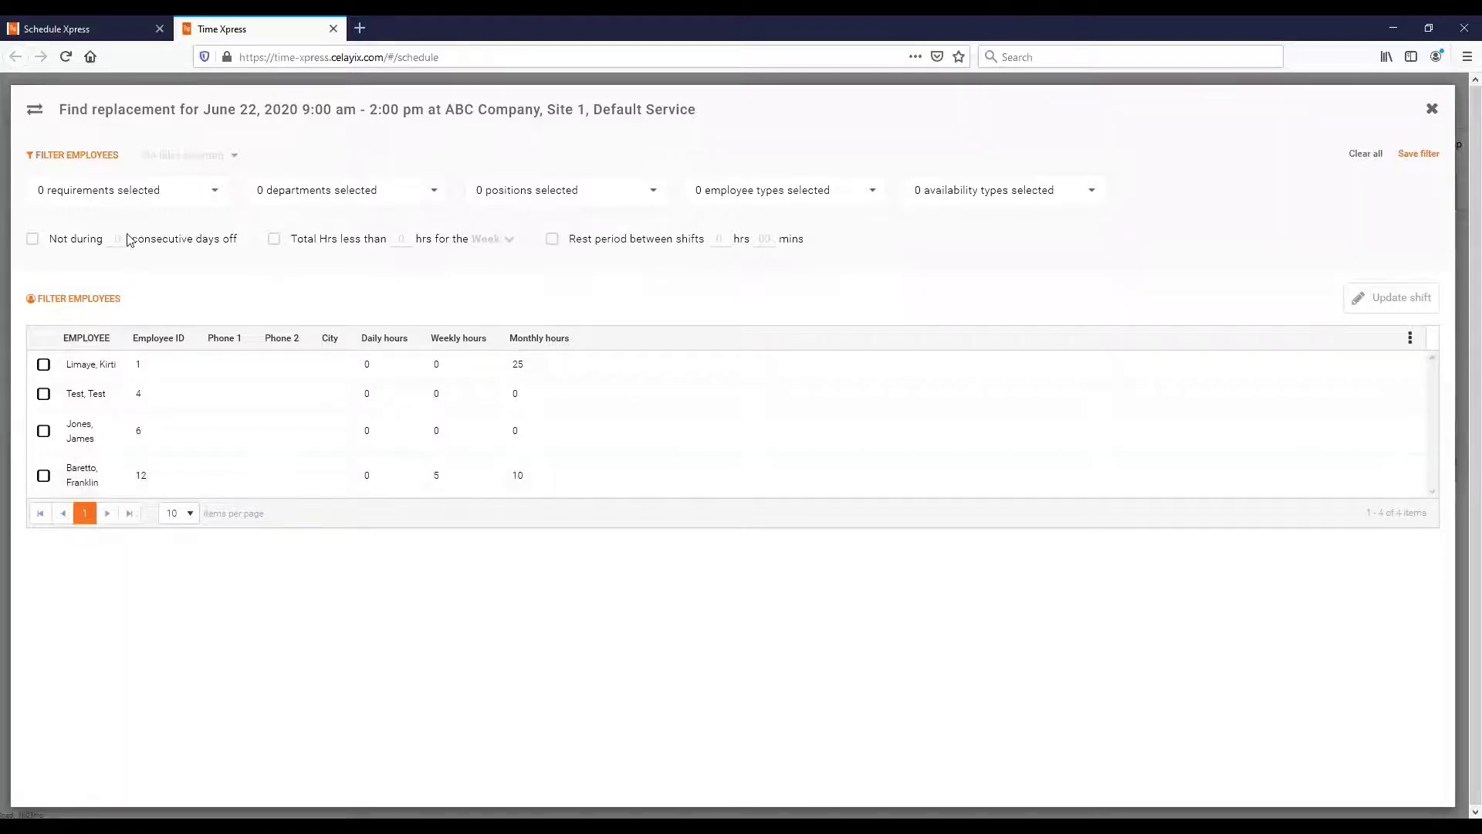
- Require no overtime, meeting shift qualifications, and not scheduled on this date for replacements
click(160, 201)
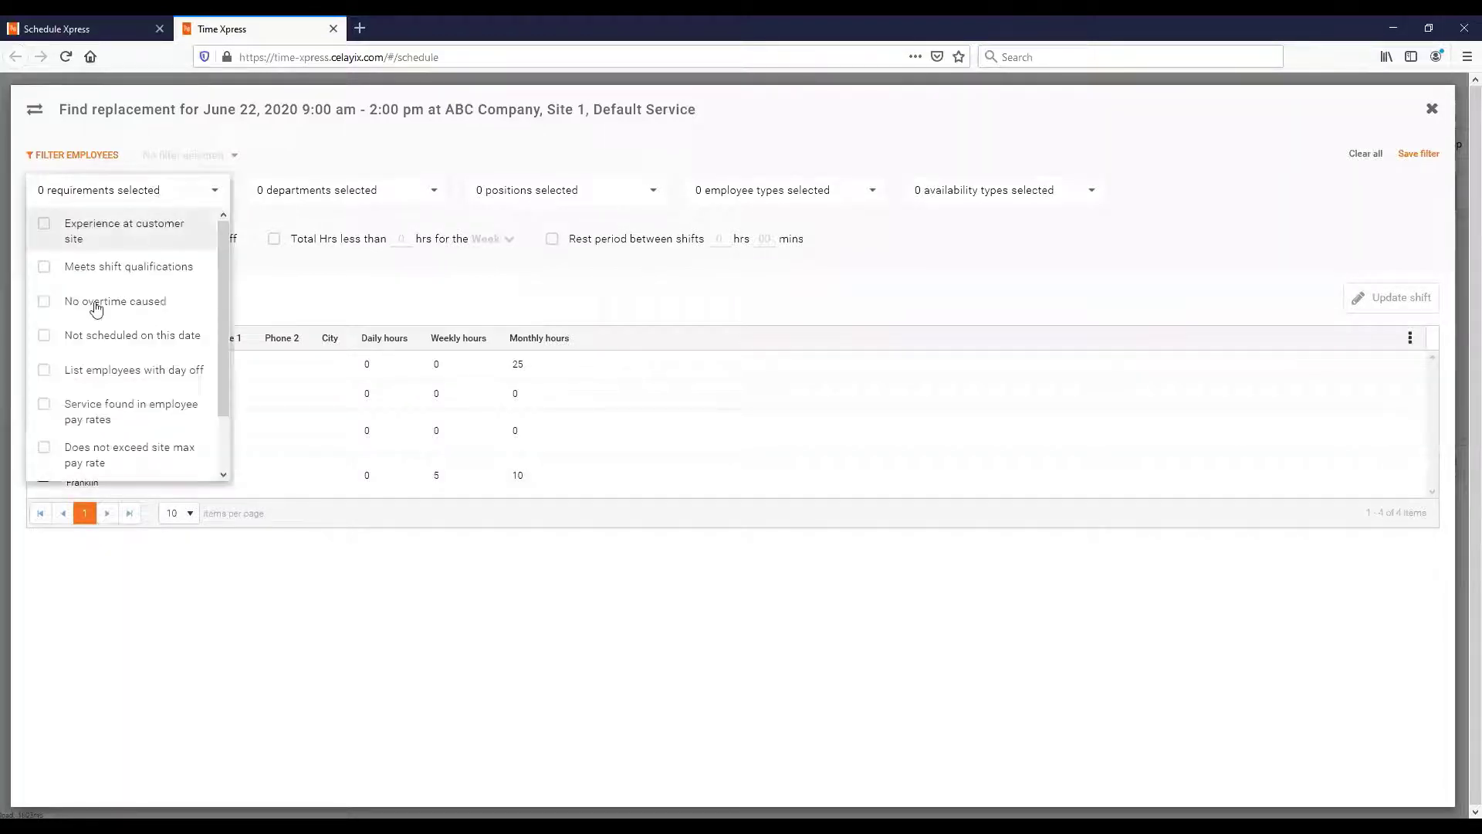
click(47, 302)
click(334, 290)
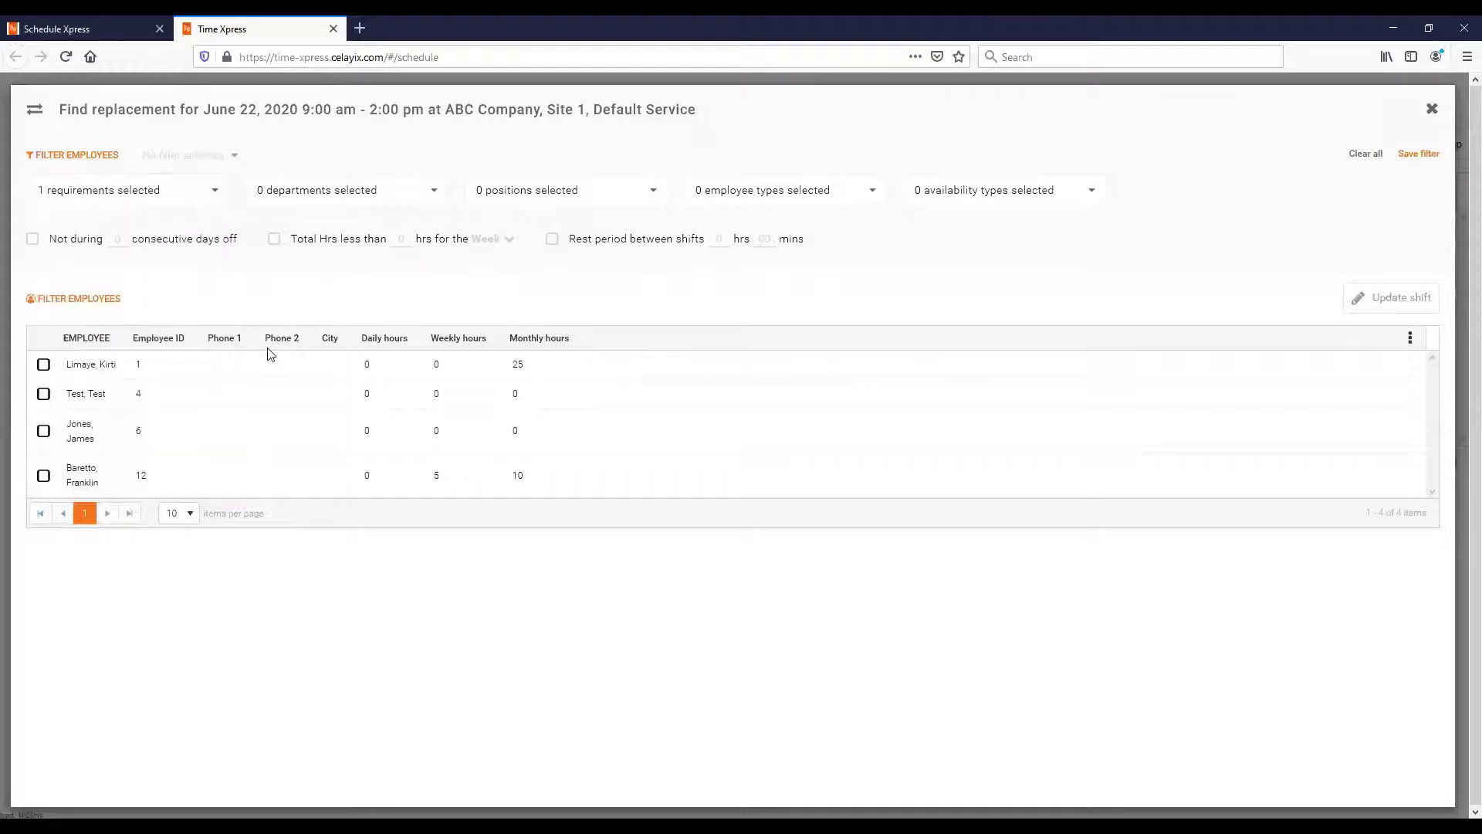
click(155, 191)
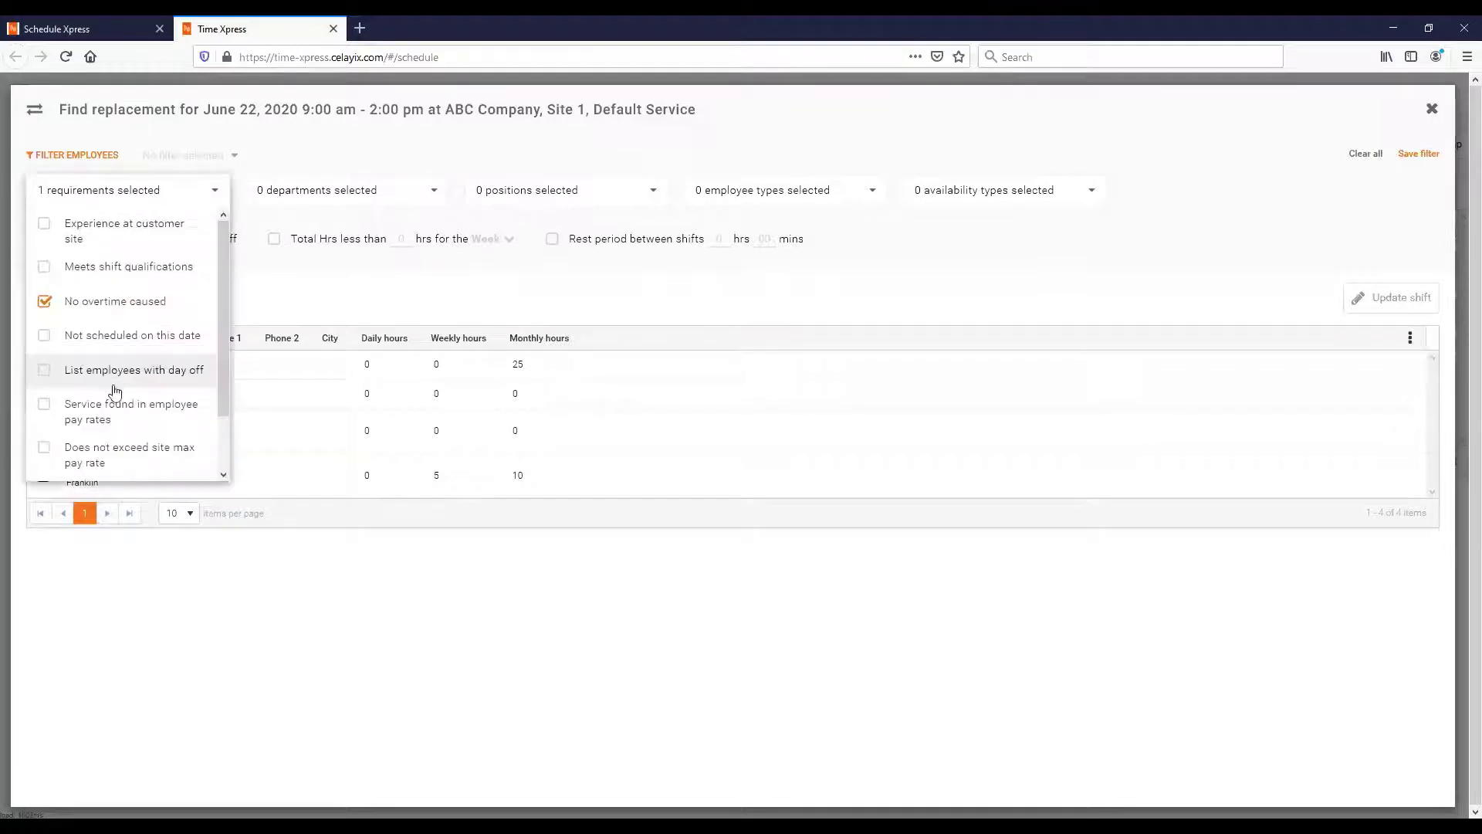
click(101, 278)
click(288, 337)
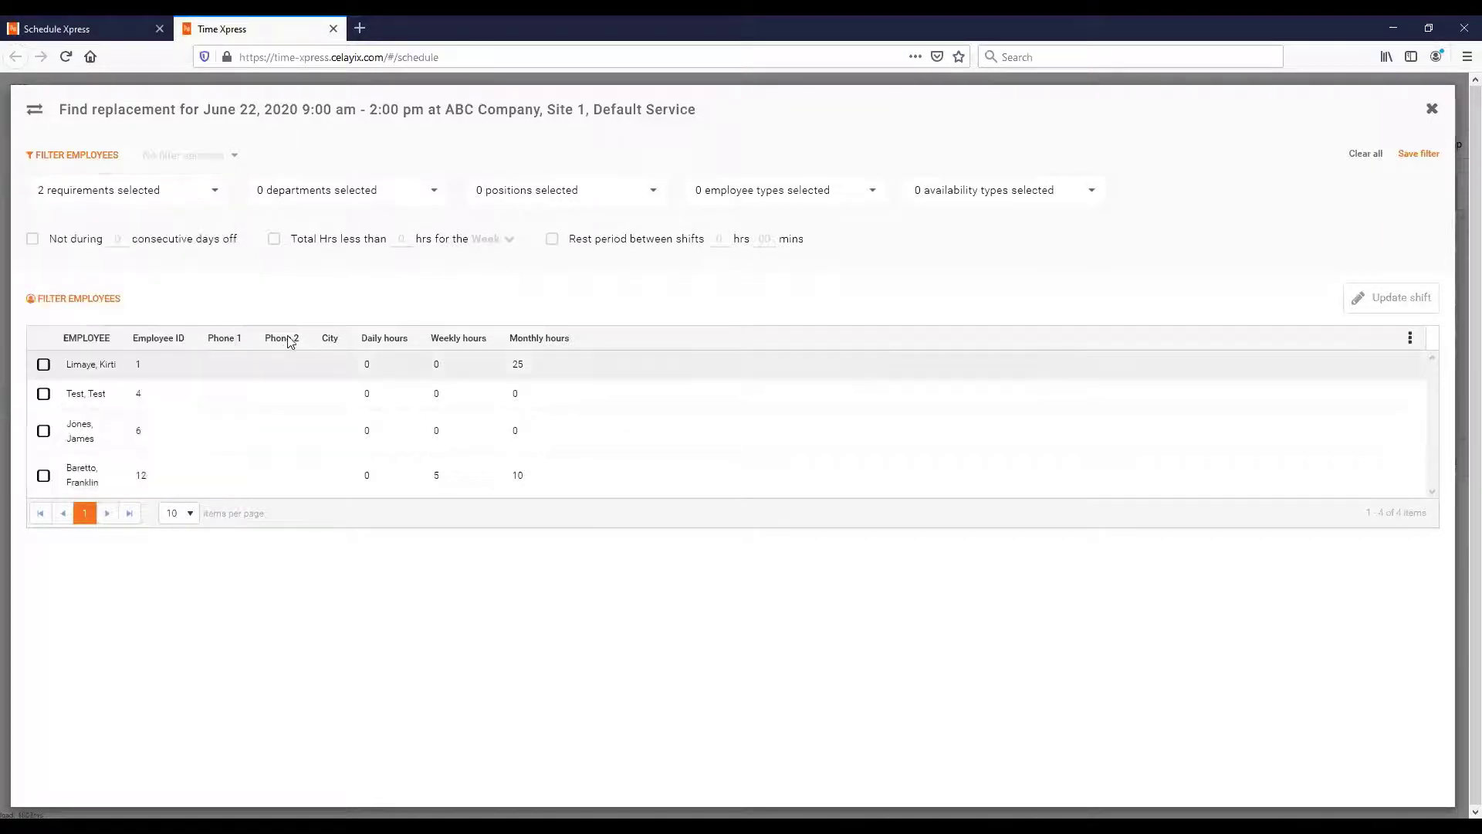
click(154, 190)
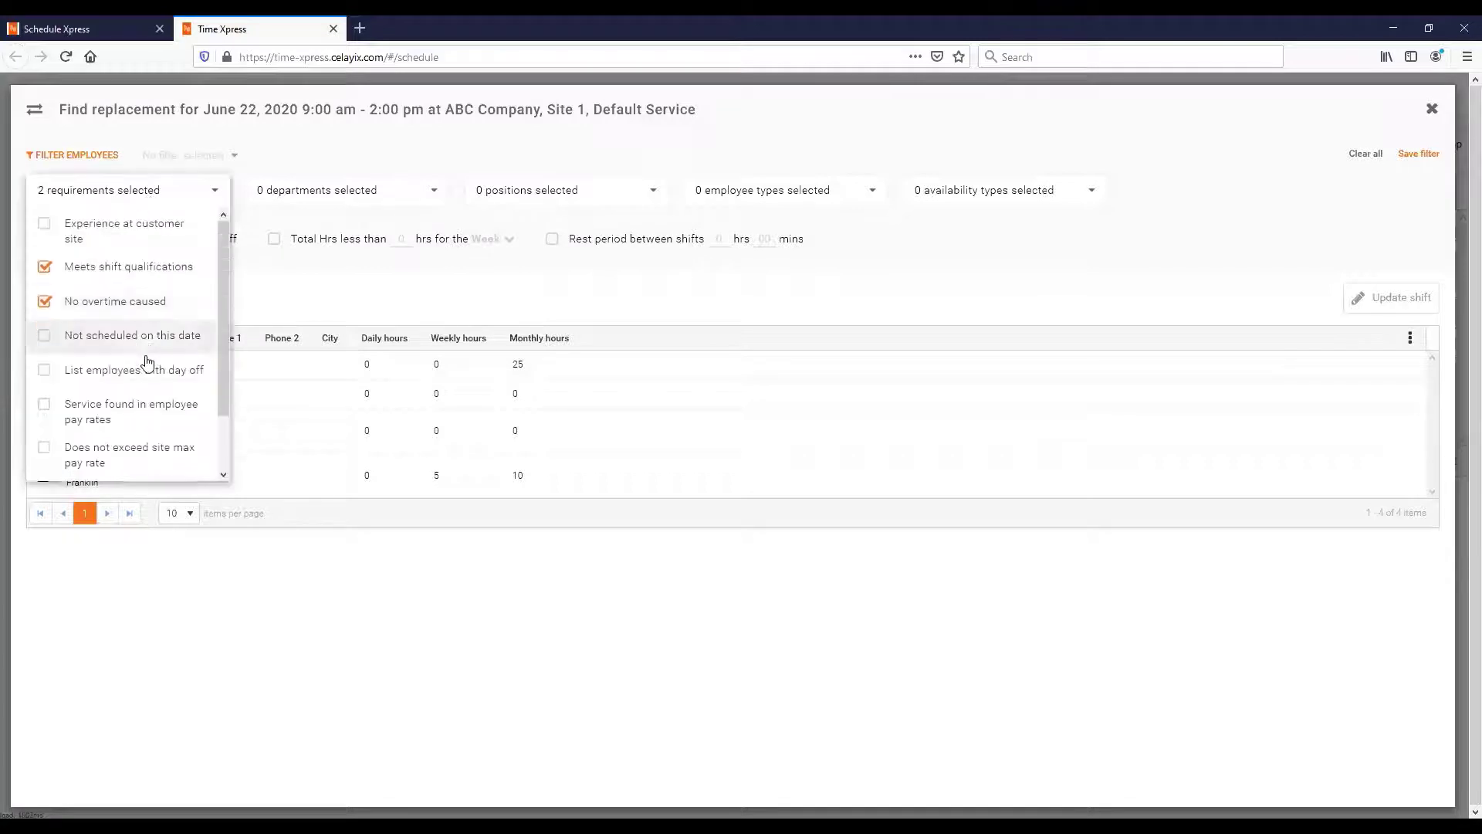
click(89, 343)
click(397, 340)
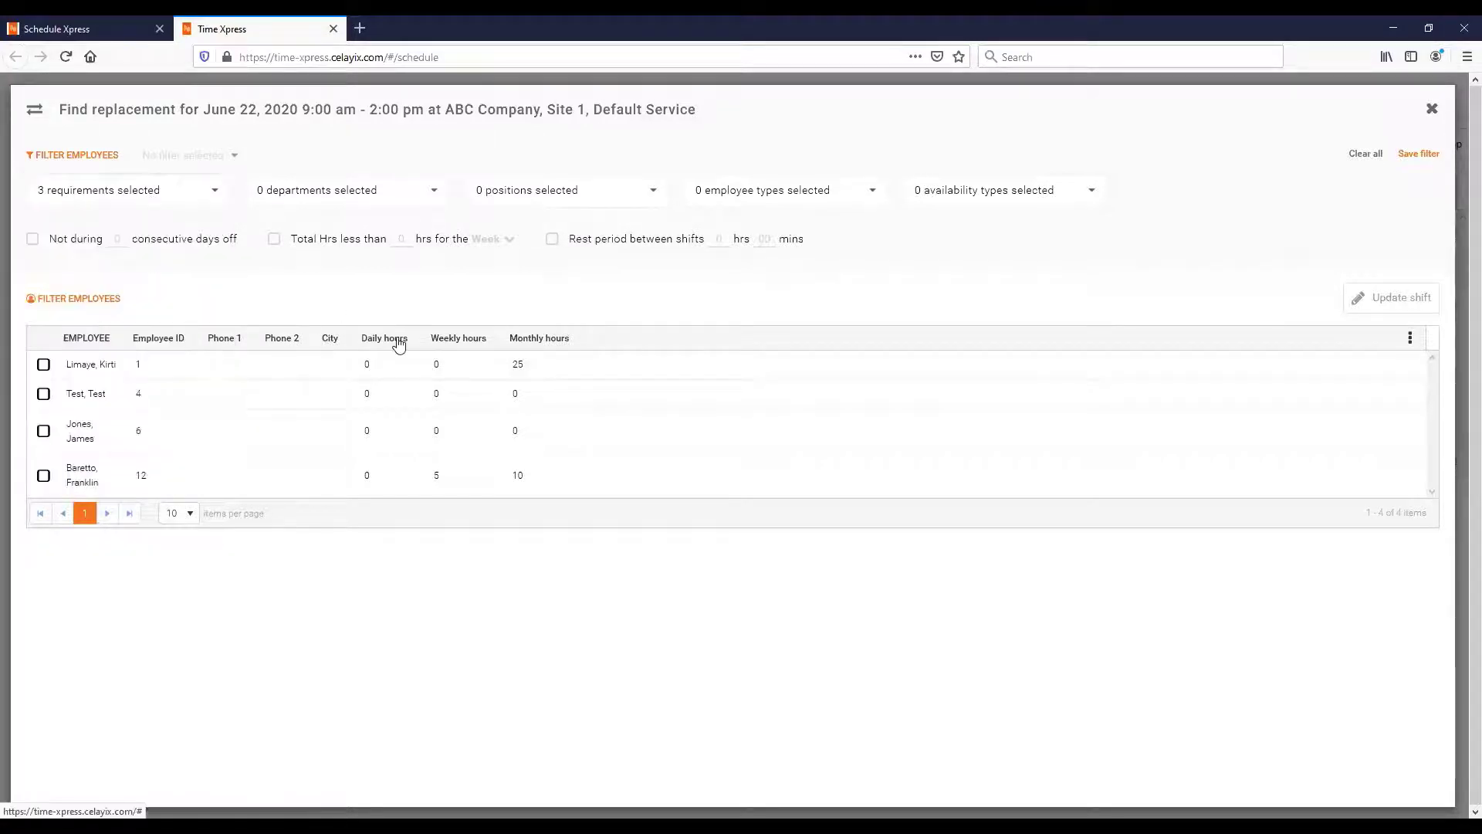
- Try adding Experience at customer site, which empties the list, then remove it to restore four employees
click(162, 192)
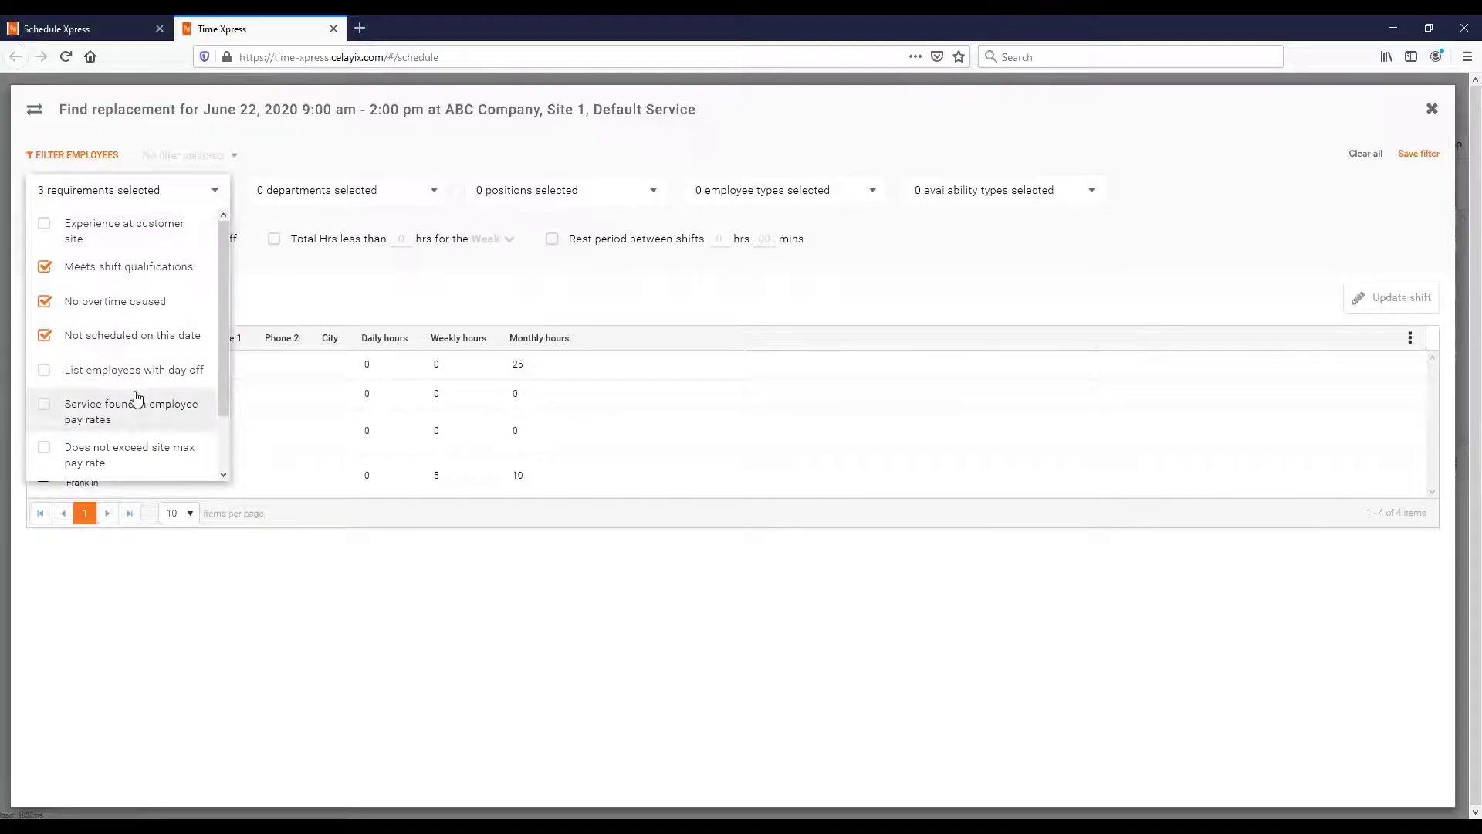
scroll(139, 395, down, 2)
click(393, 308)
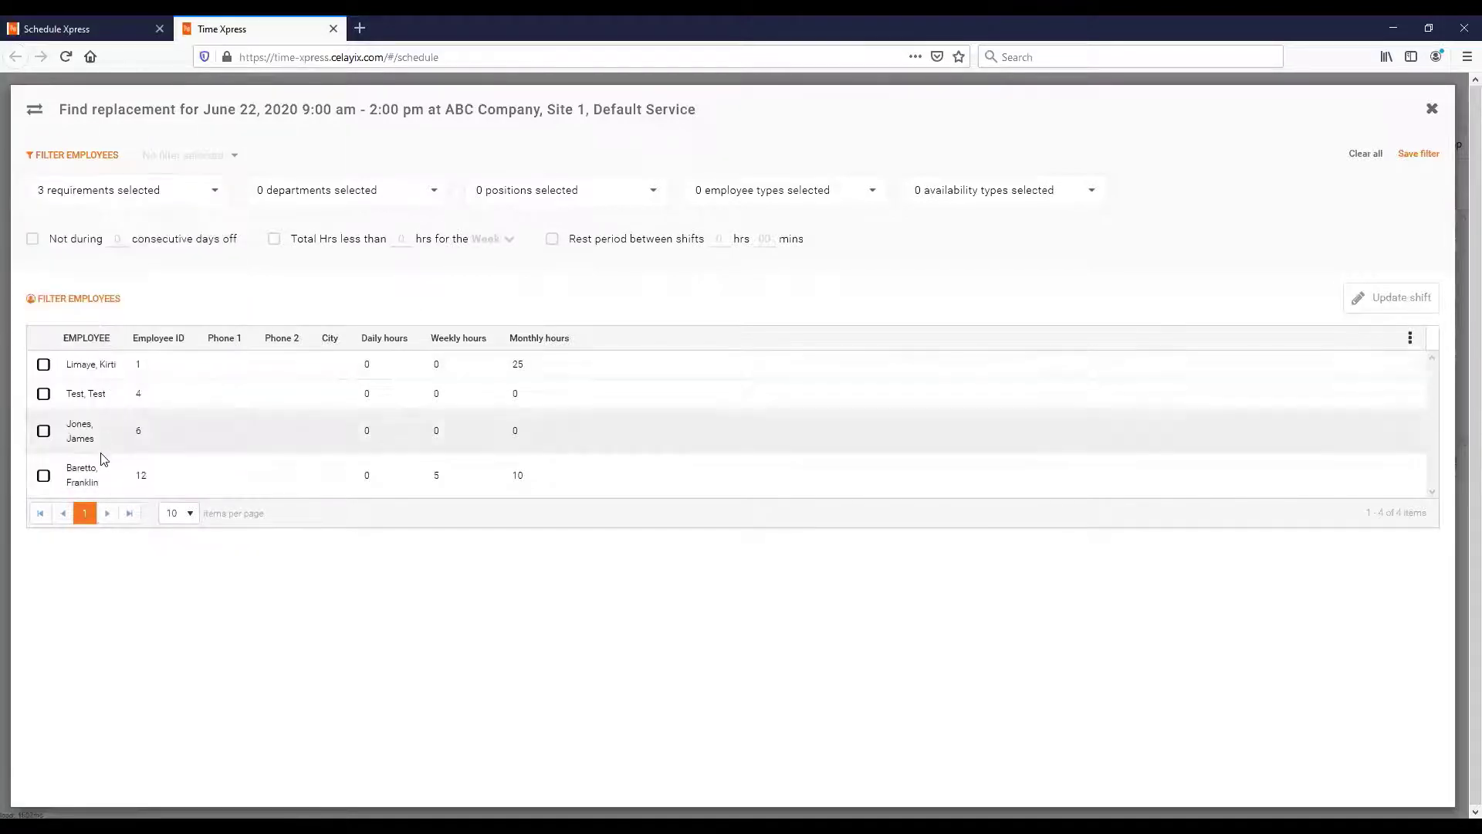
click(133, 193)
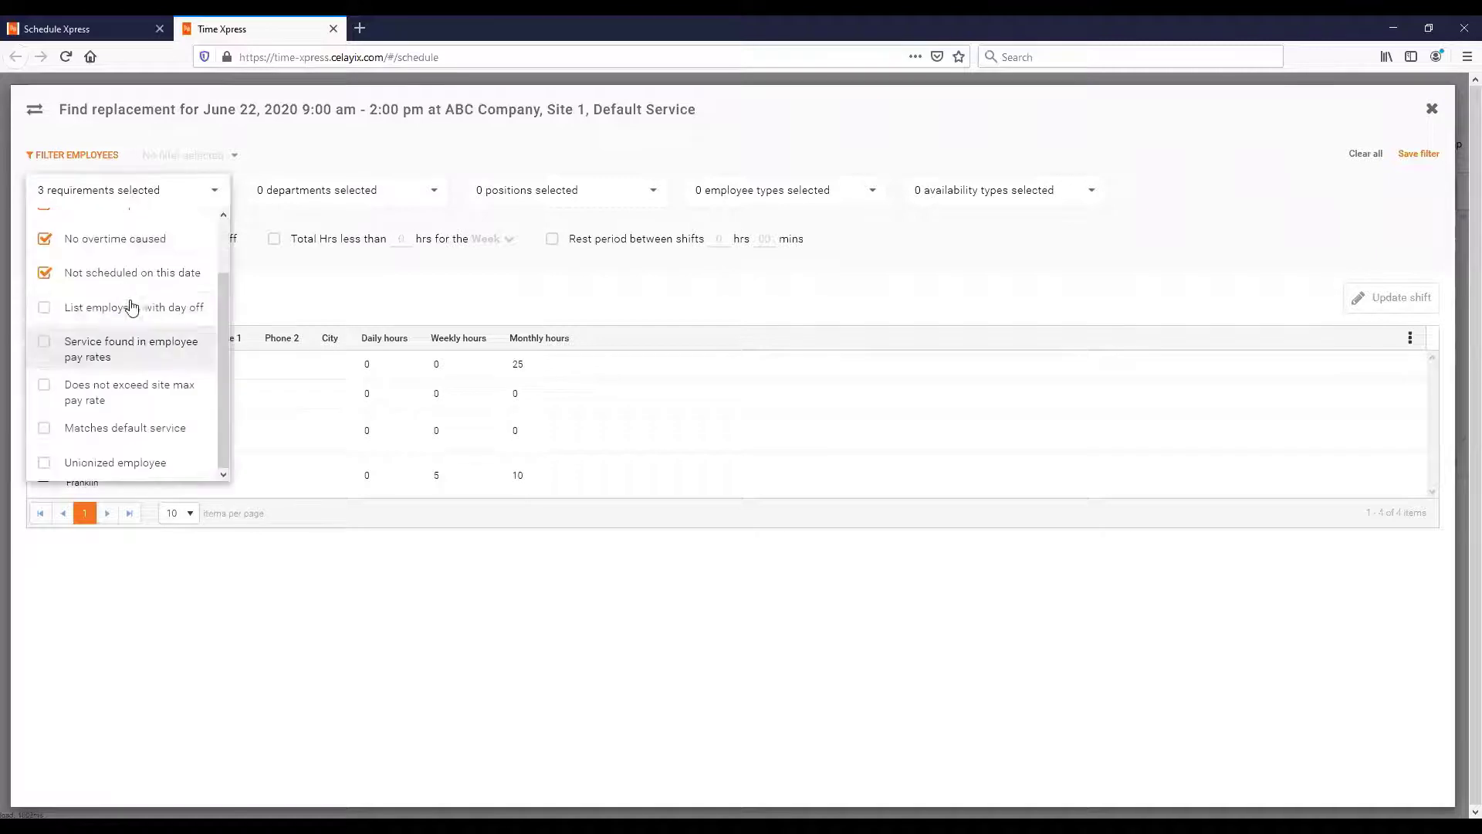
scroll(136, 320, up, 2)
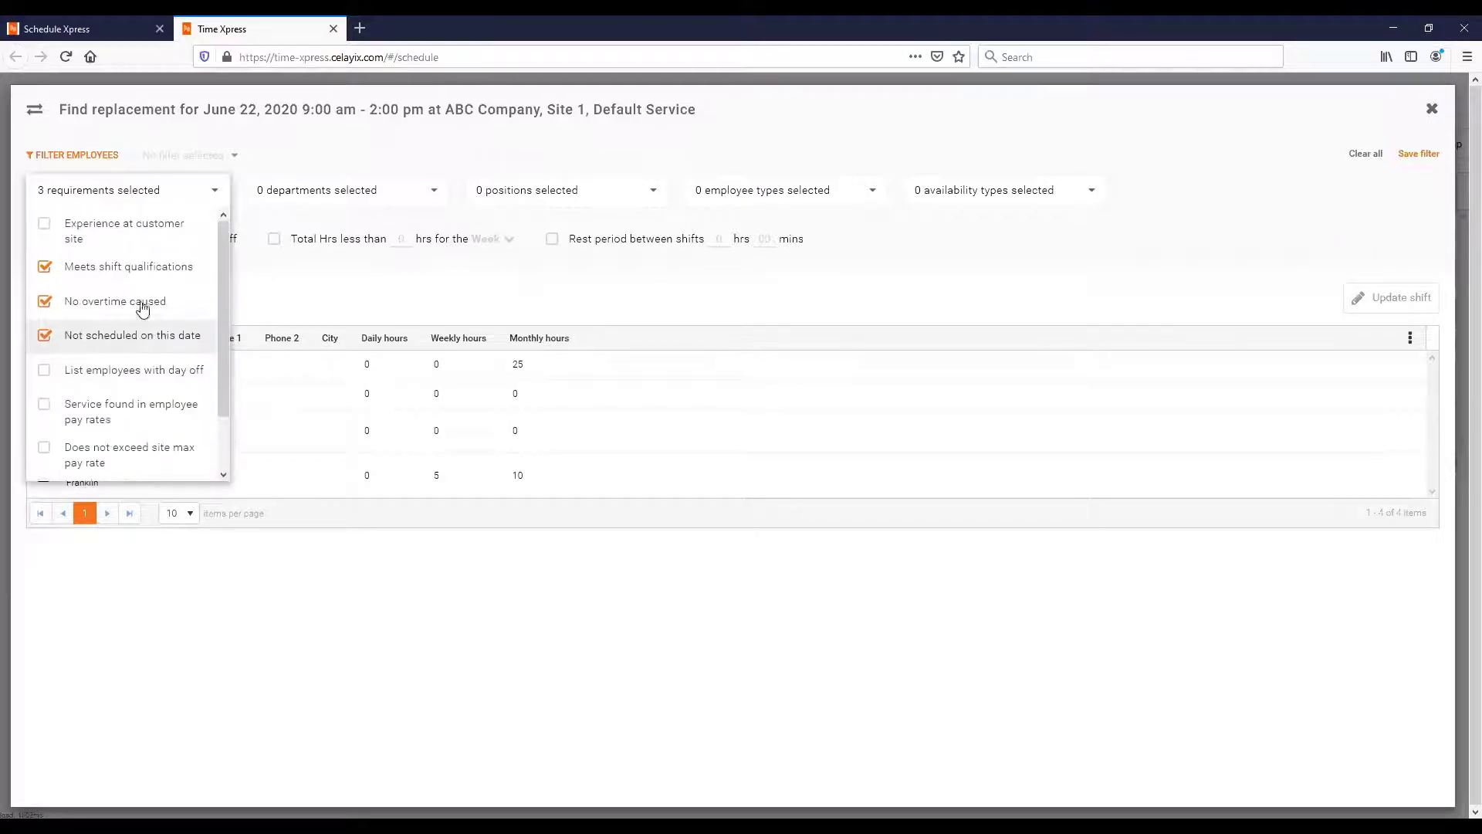
click(83, 236)
click(334, 278)
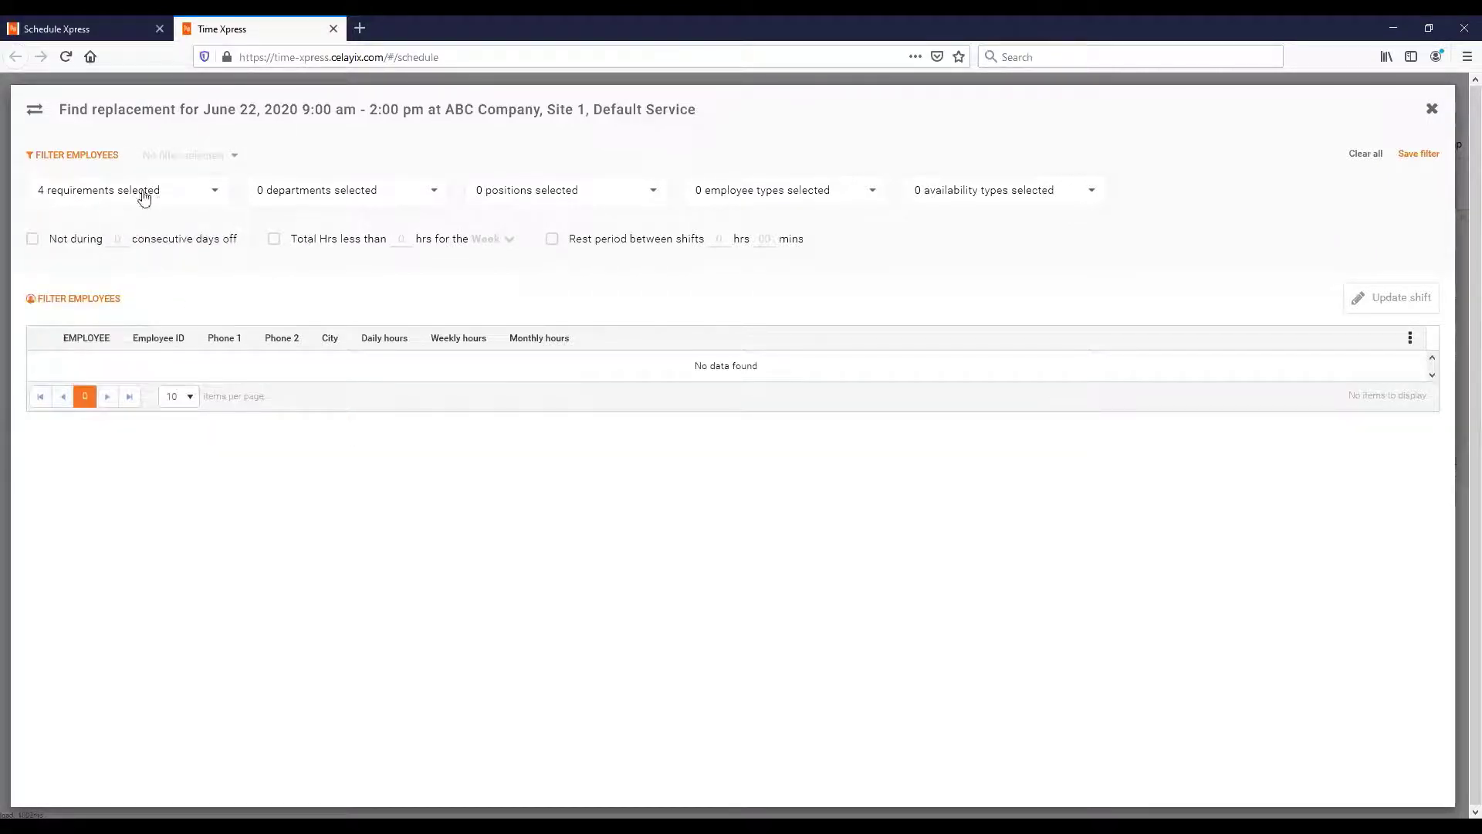
click(143, 198)
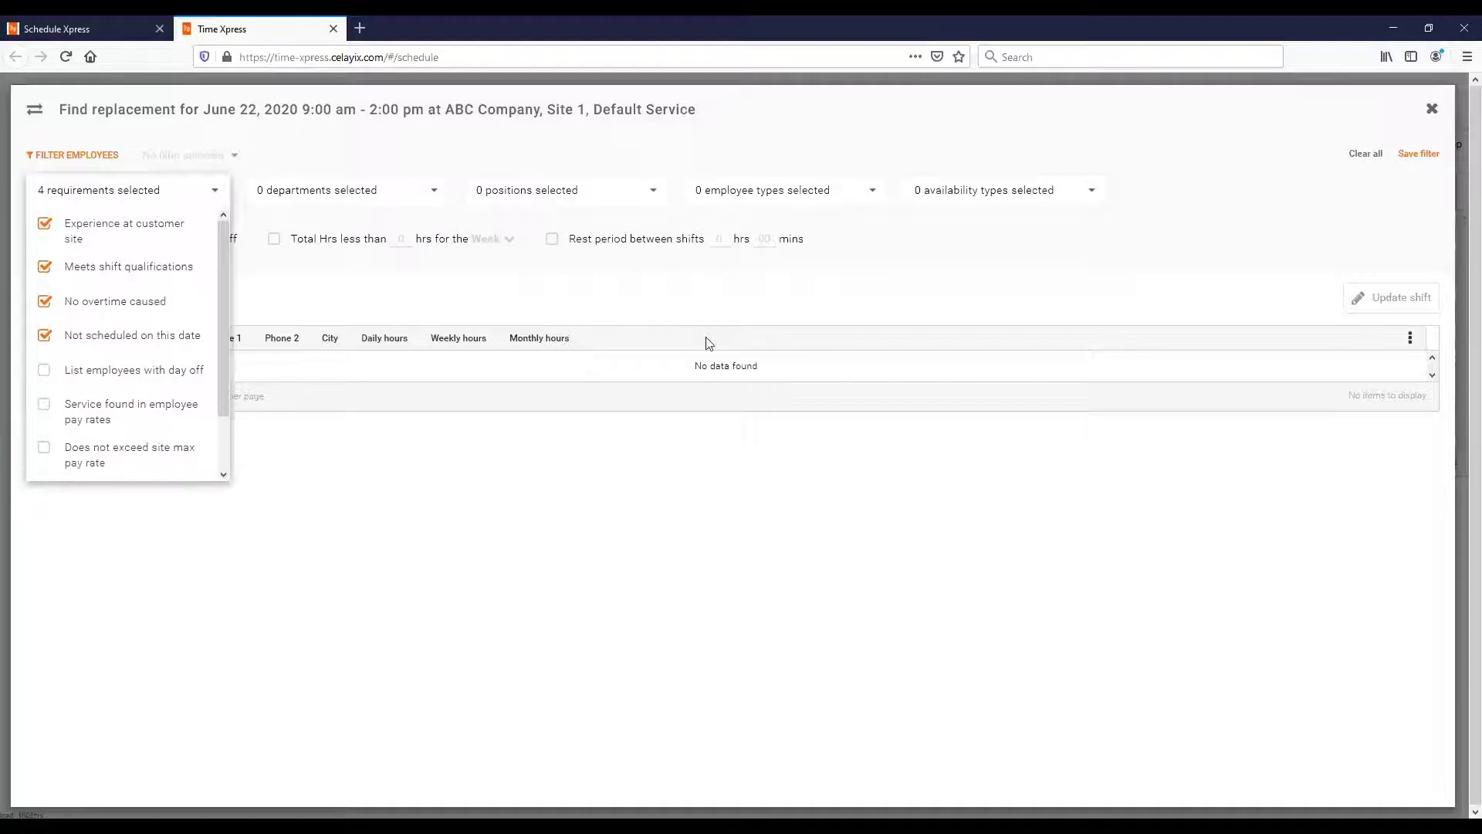
click(97, 236)
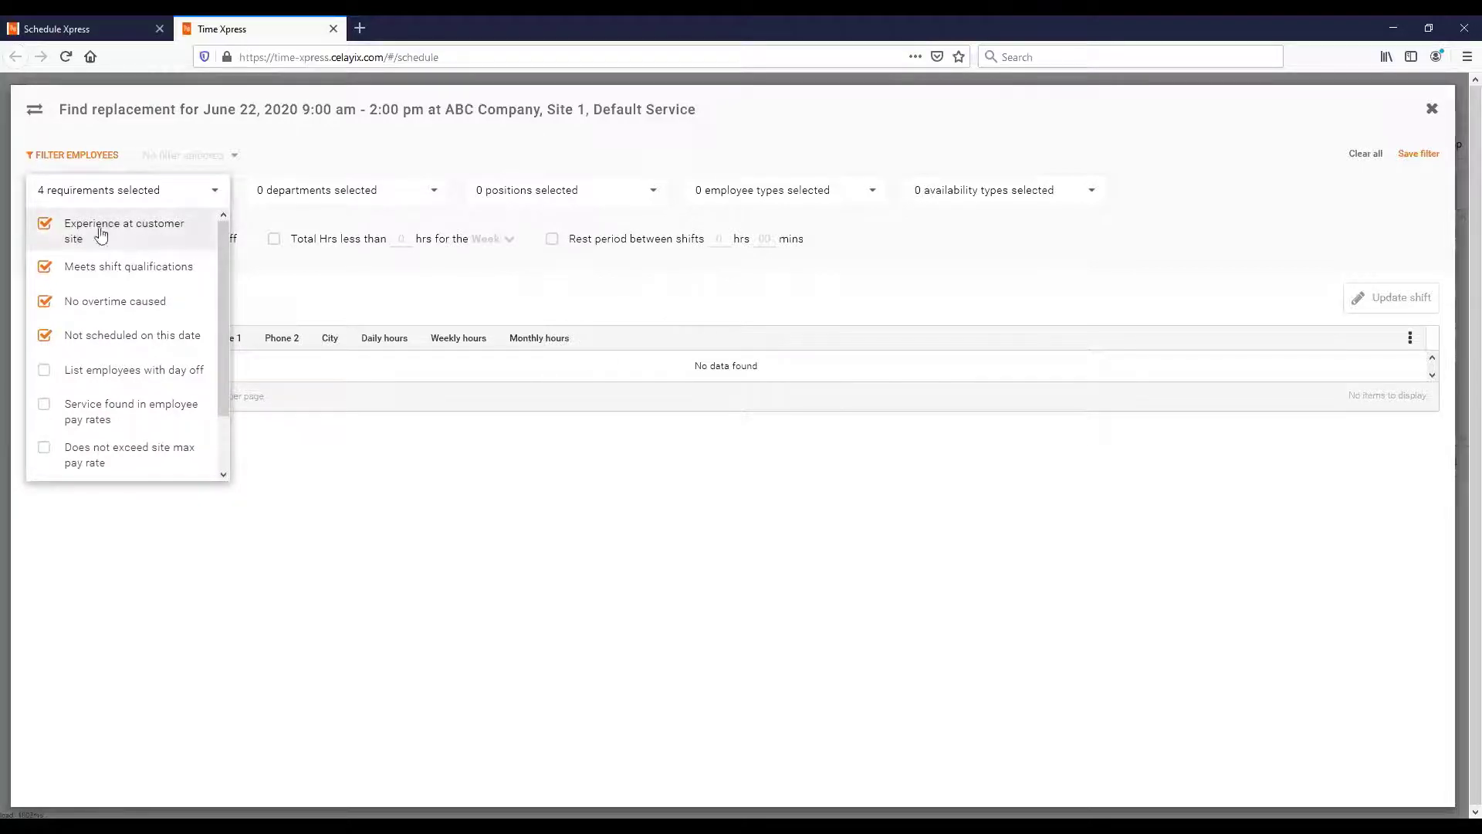
click(368, 296)
- Review the requirement options once more and close them unchanged
click(112, 190)
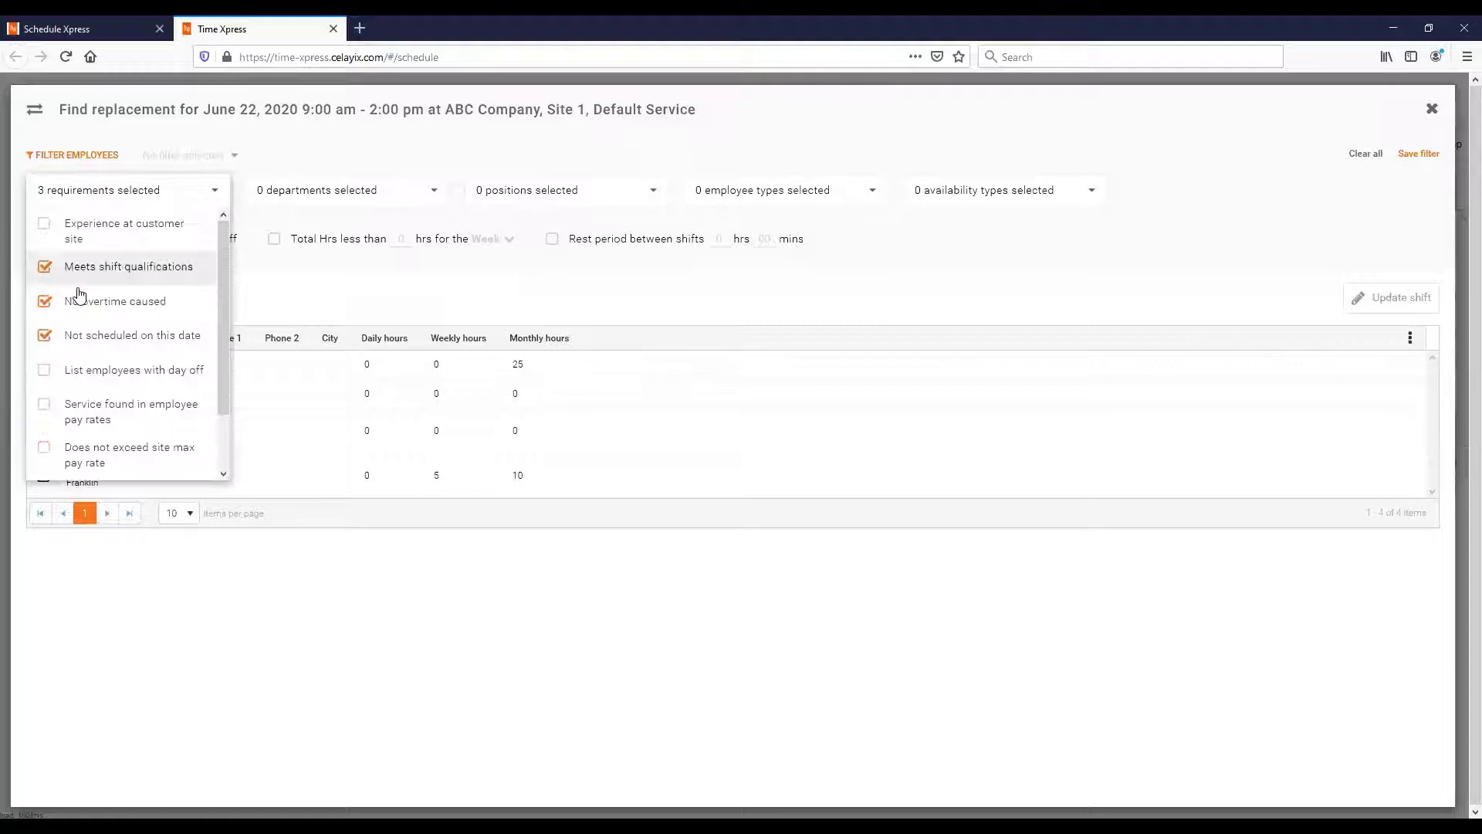
scroll(93, 389, down, 2)
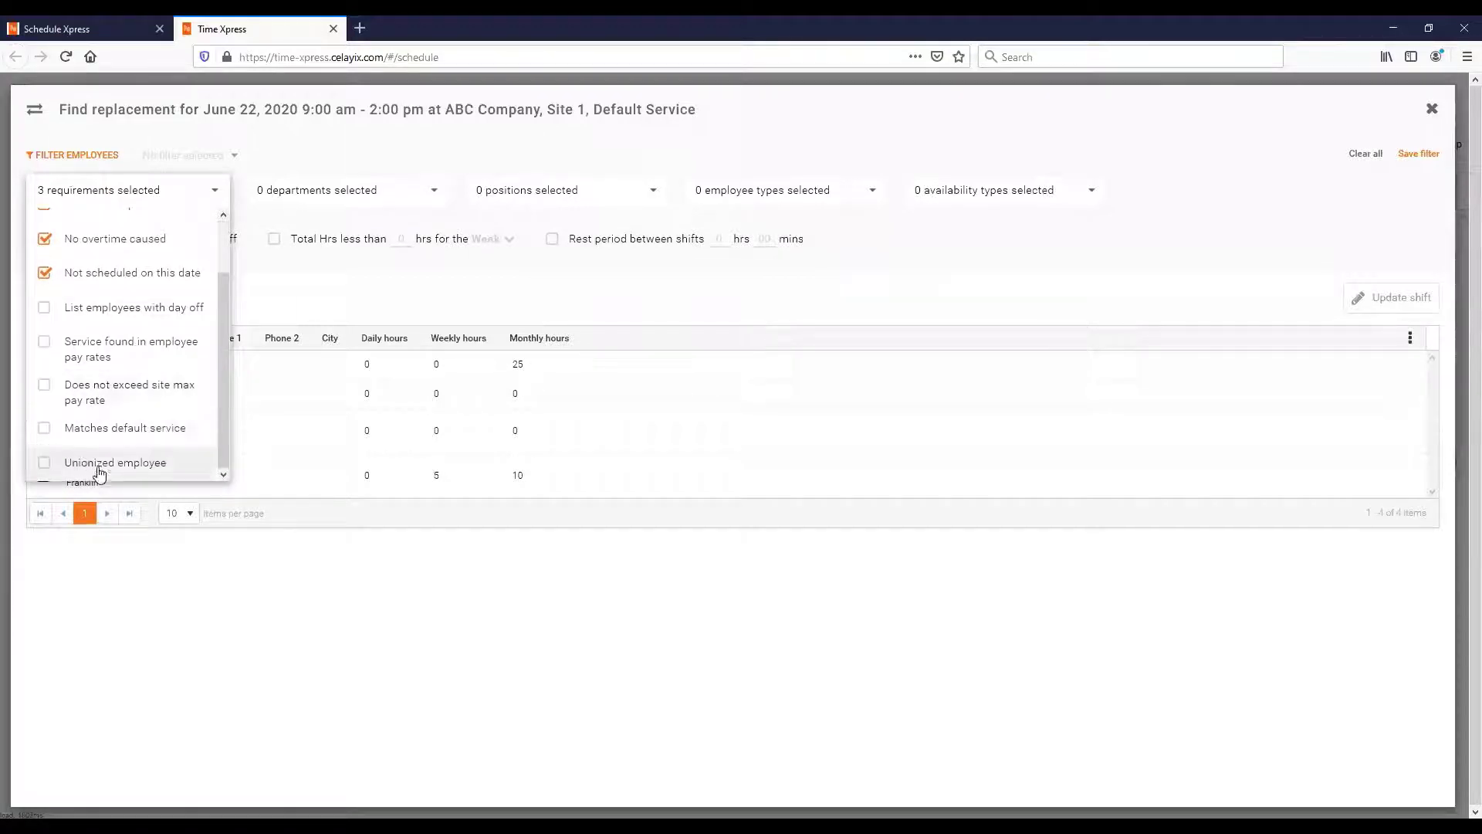
scroll(108, 363, up, 2)
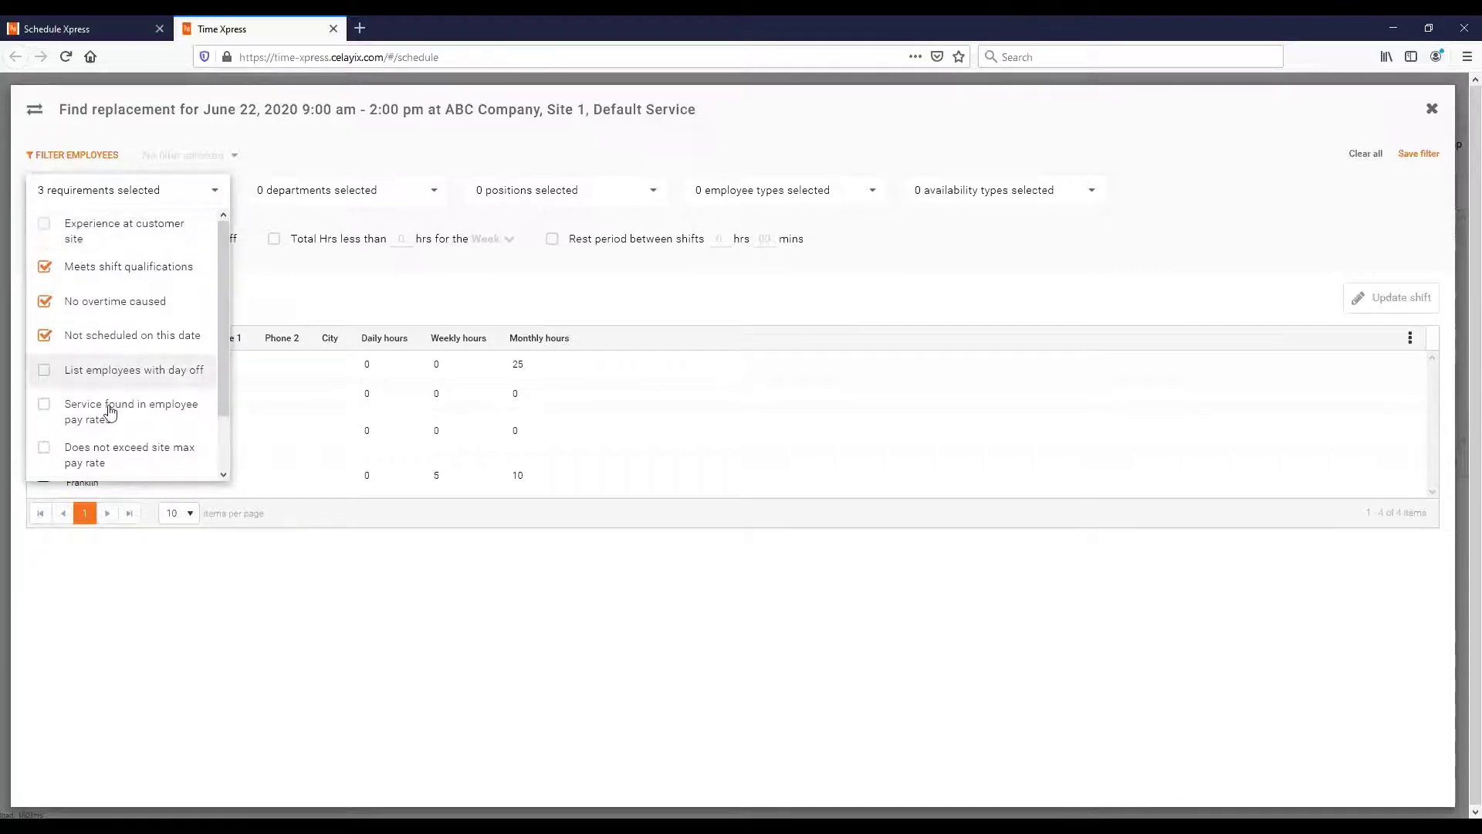
scroll(111, 411, down, 3)
click(152, 367)
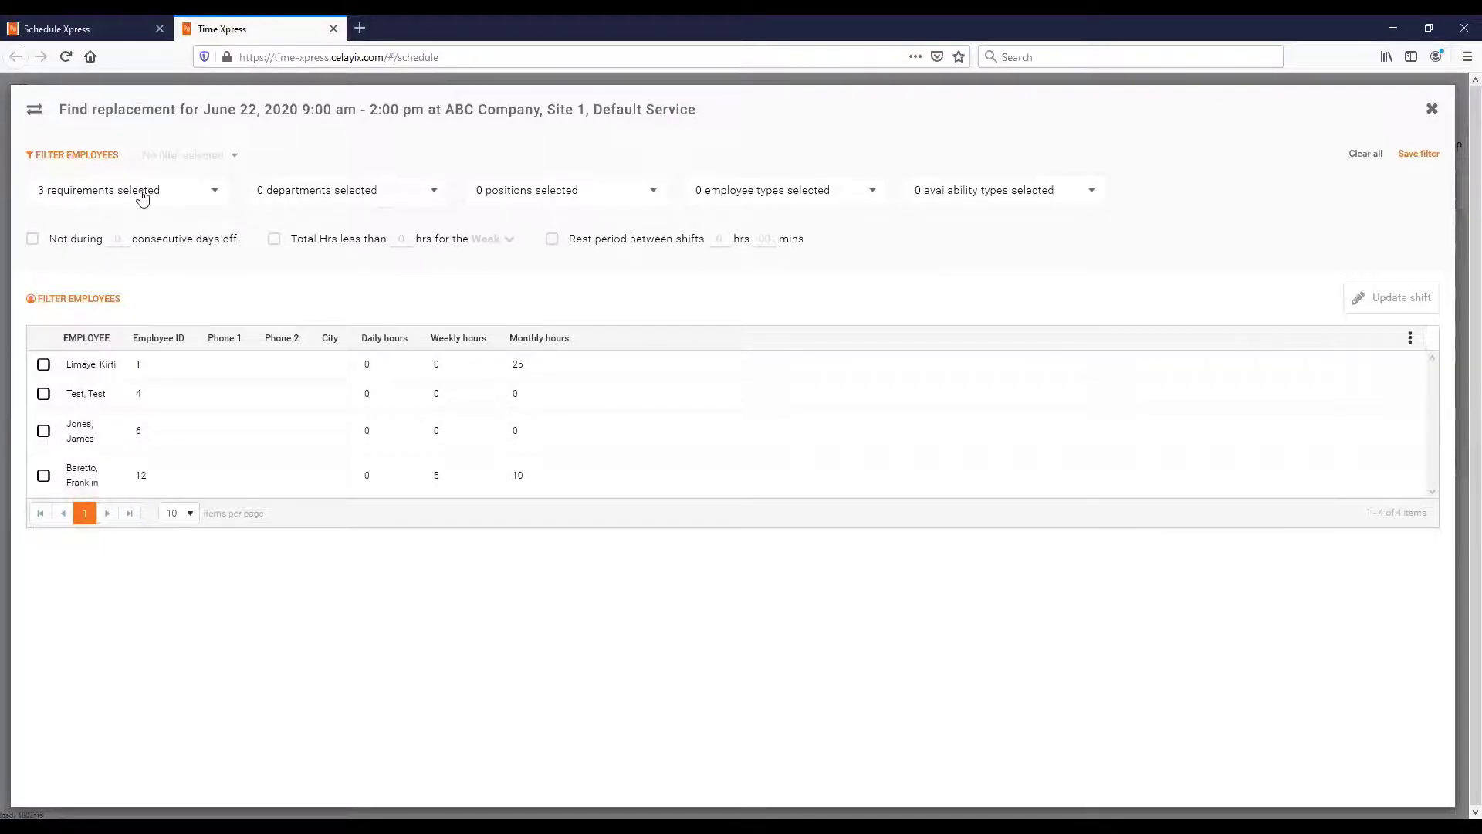
click(298, 204)
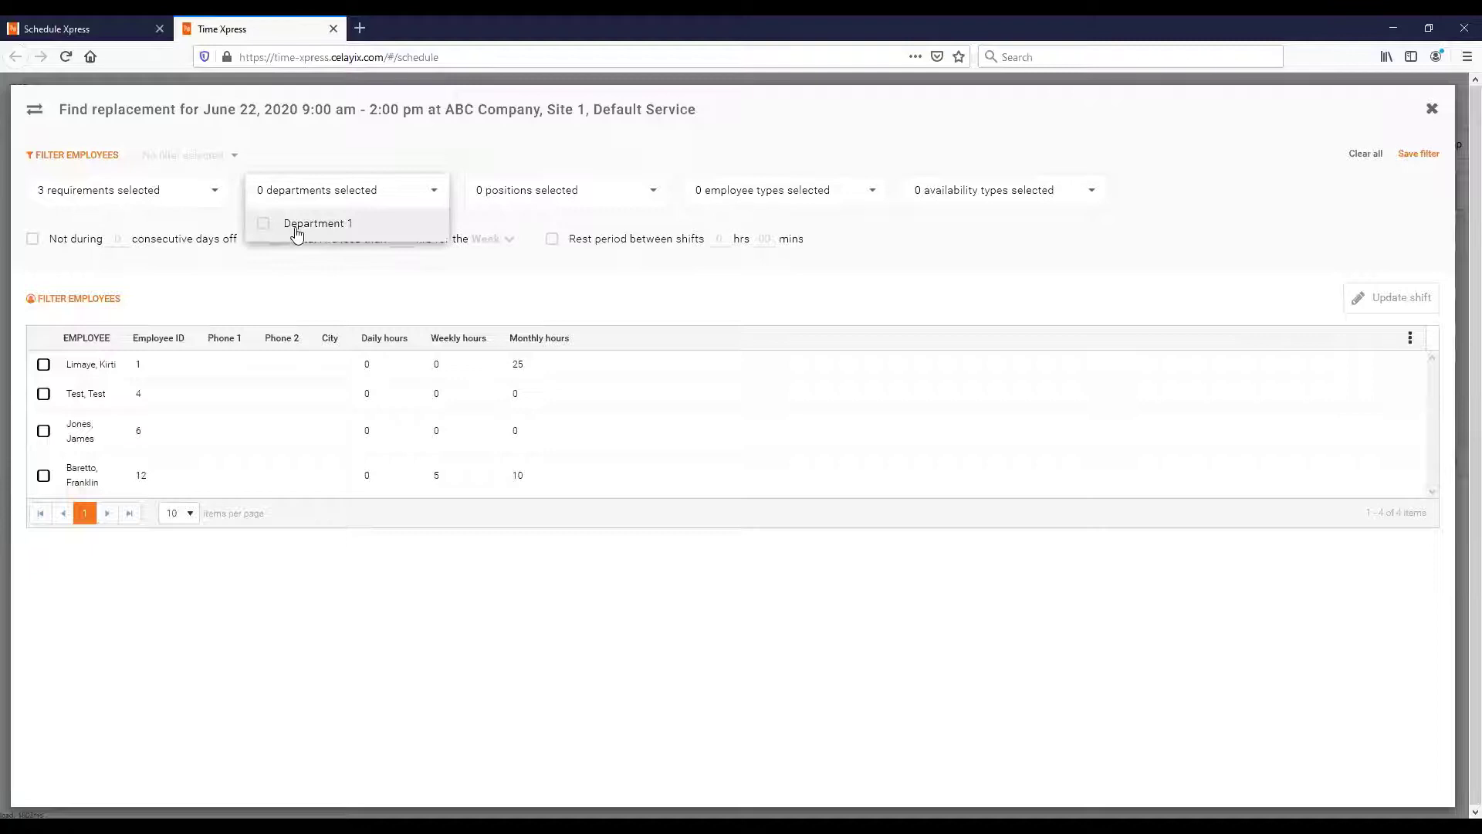
click(572, 198)
click(756, 214)
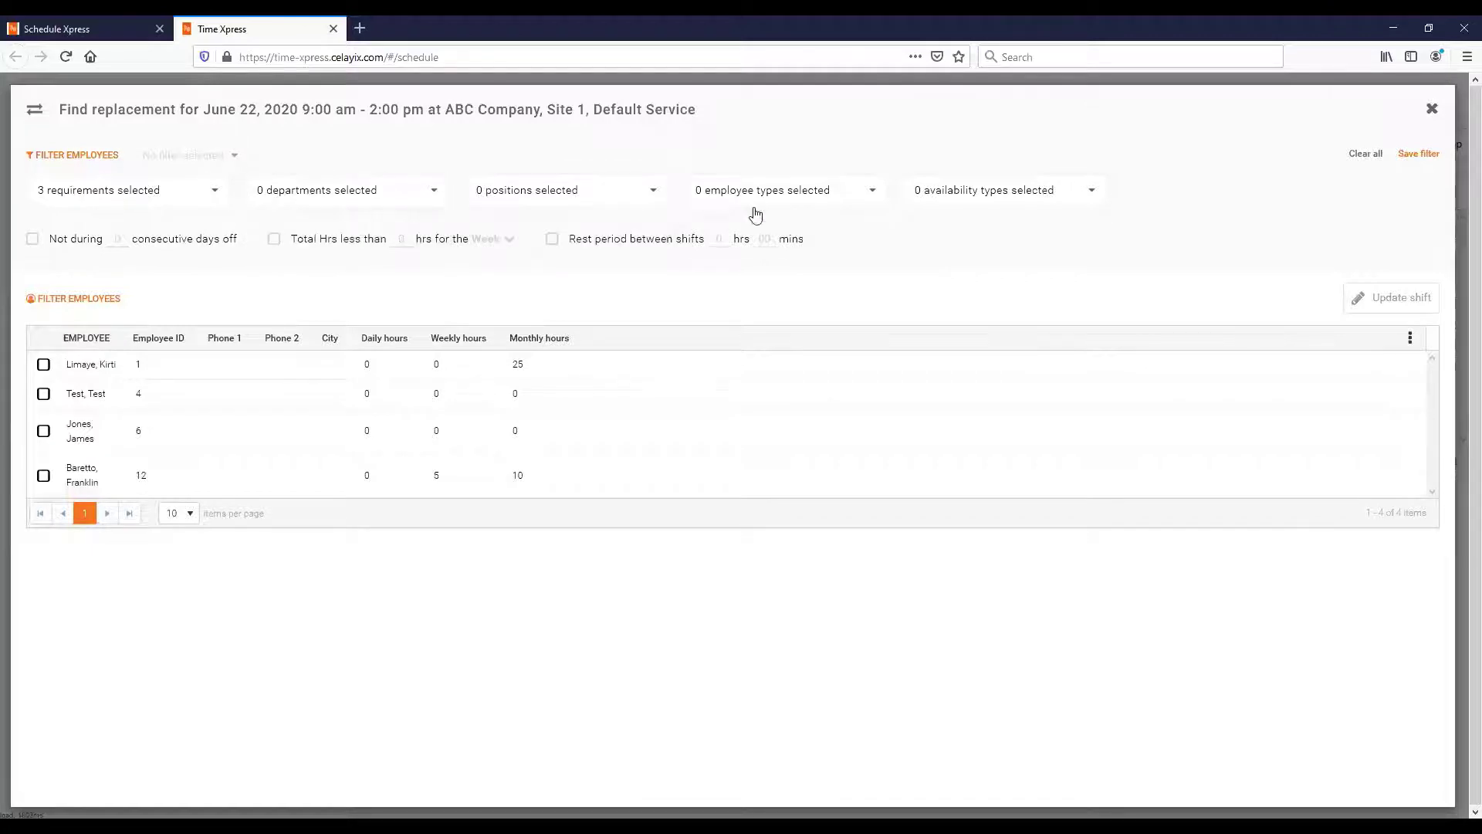
click(756, 214)
click(325, 191)
click(529, 199)
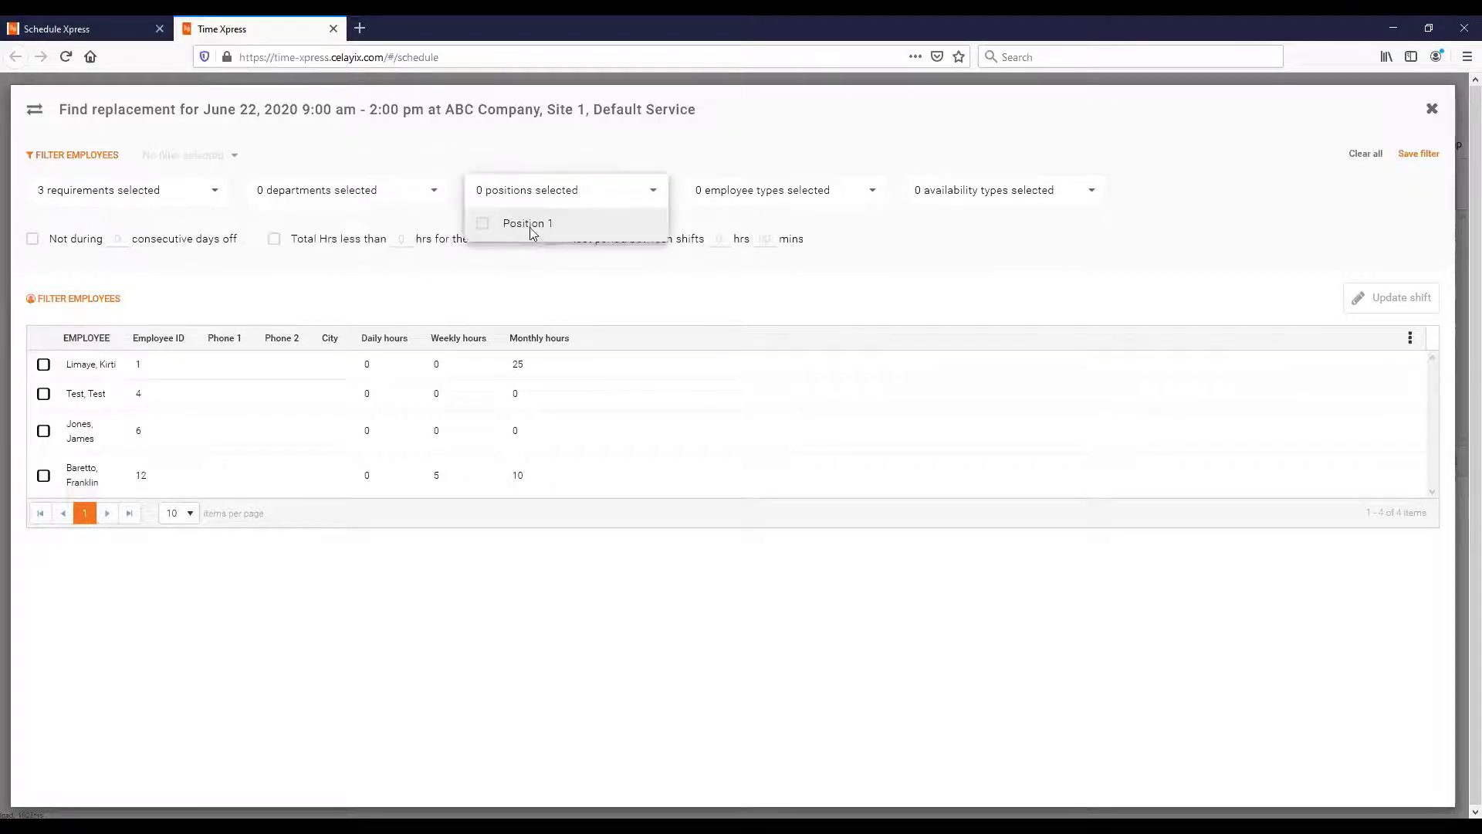
click(784, 192)
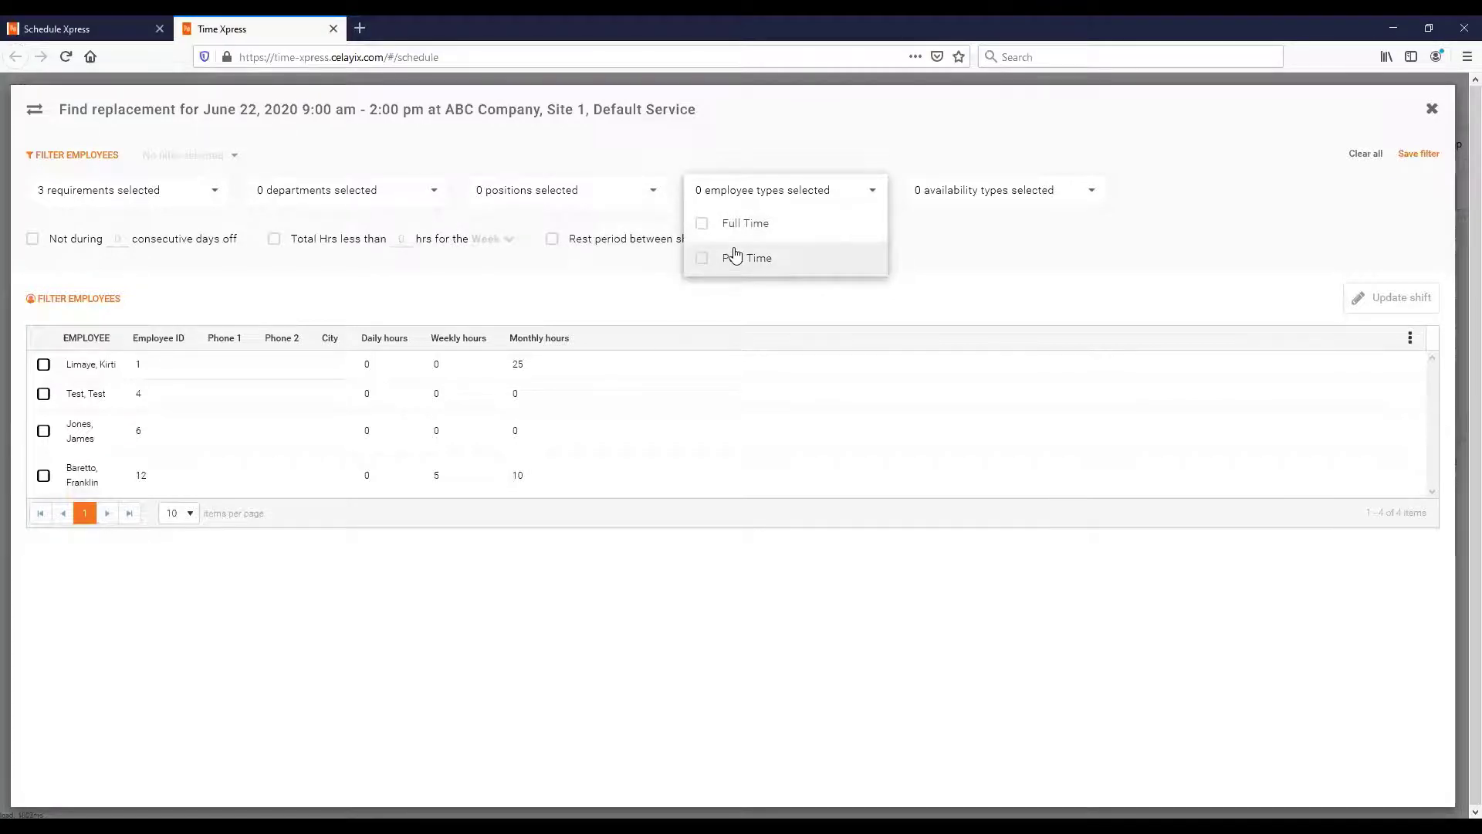
click(621, 179)
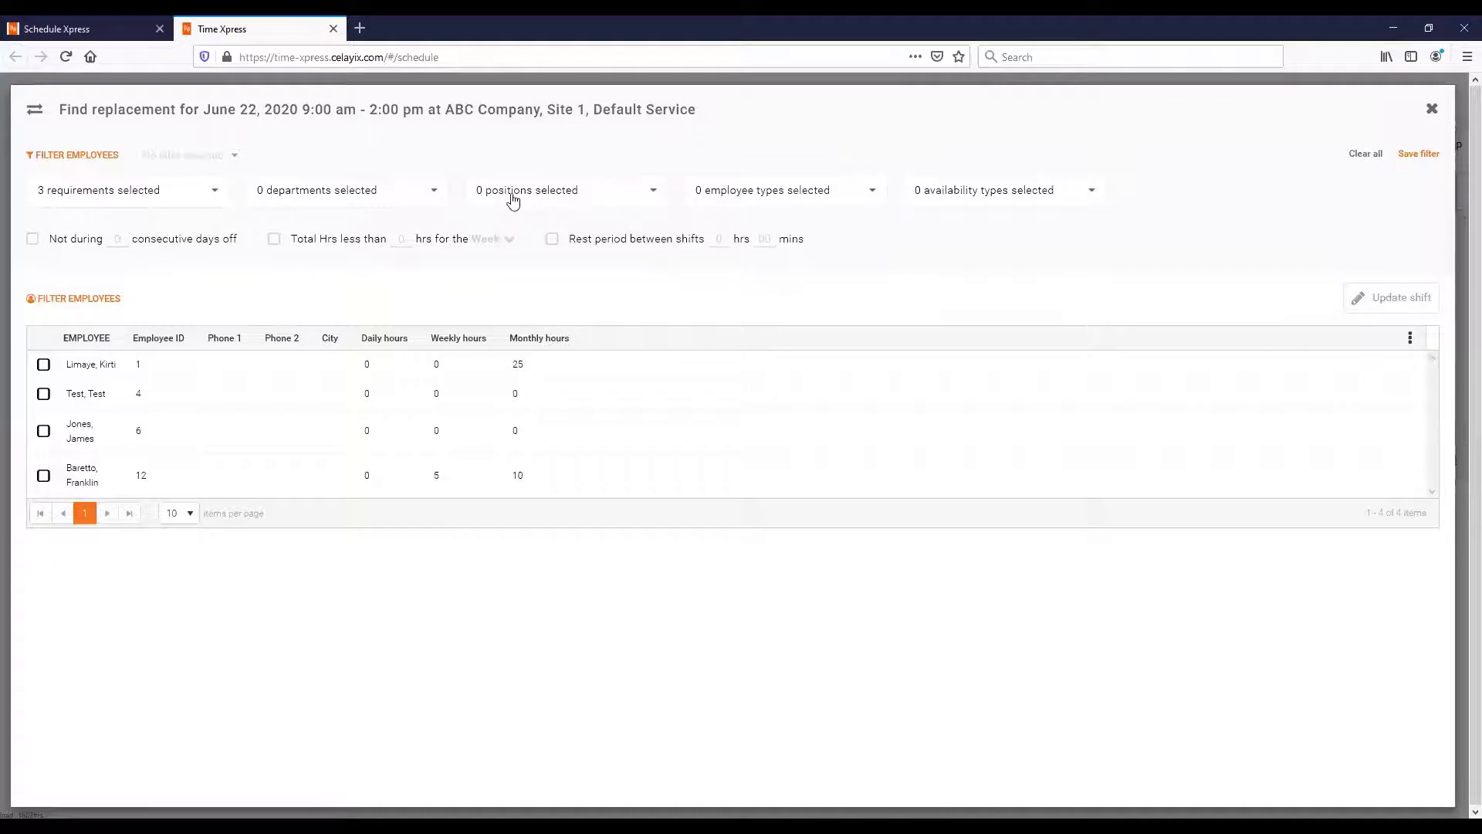
click(748, 199)
click(730, 228)
click(630, 258)
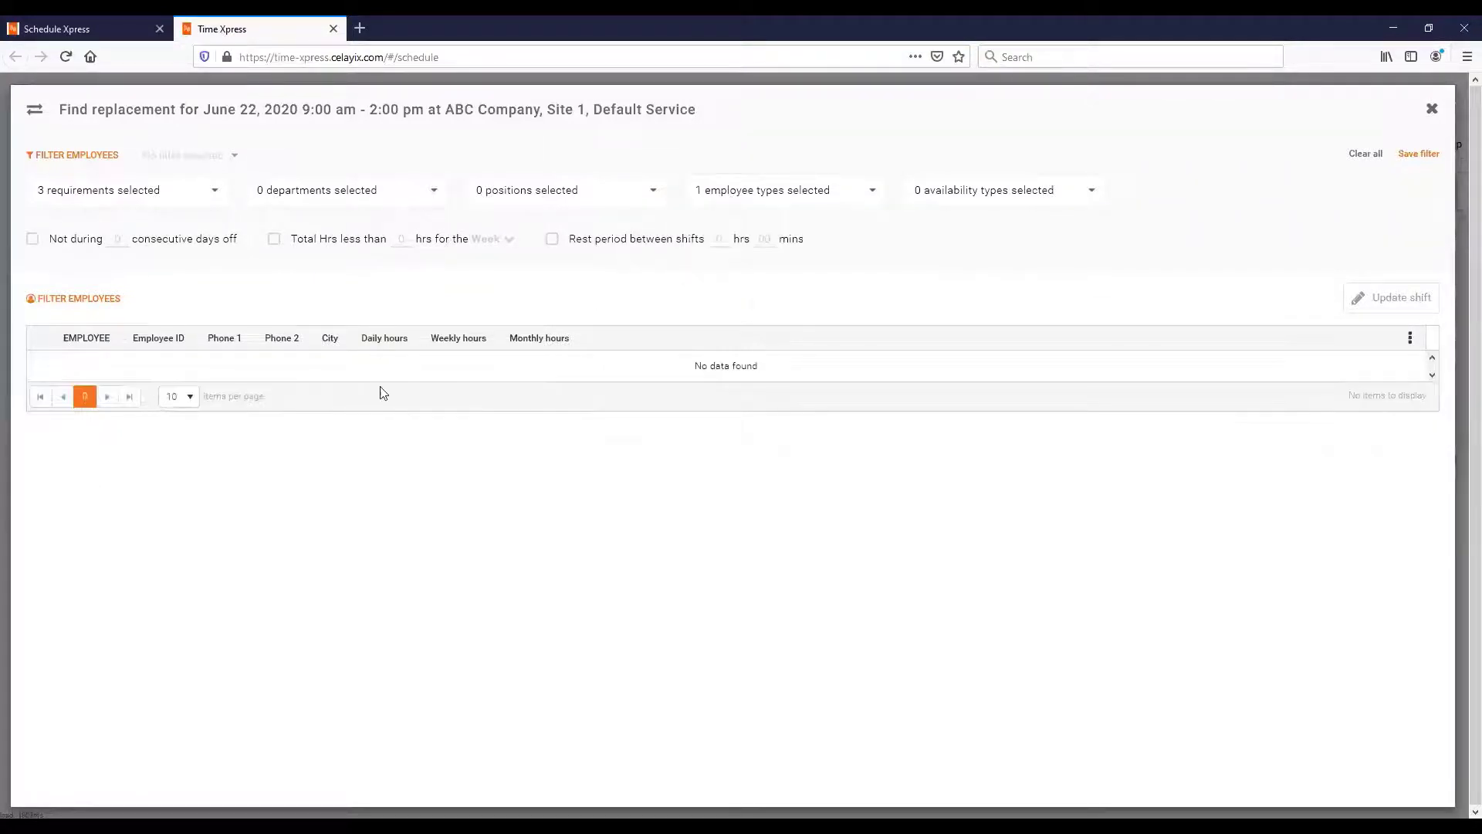
click(791, 195)
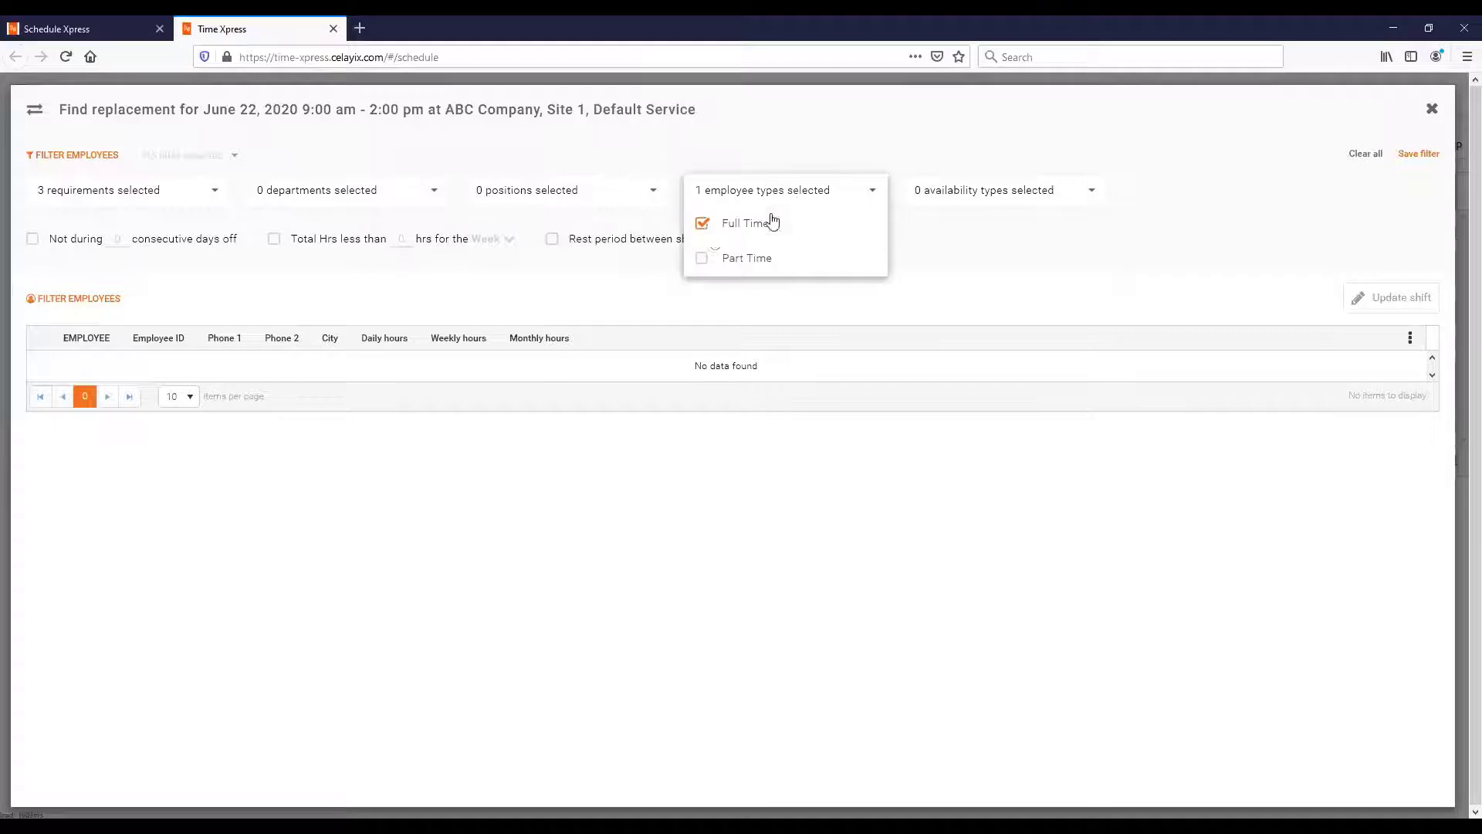
click(704, 225)
click(332, 413)
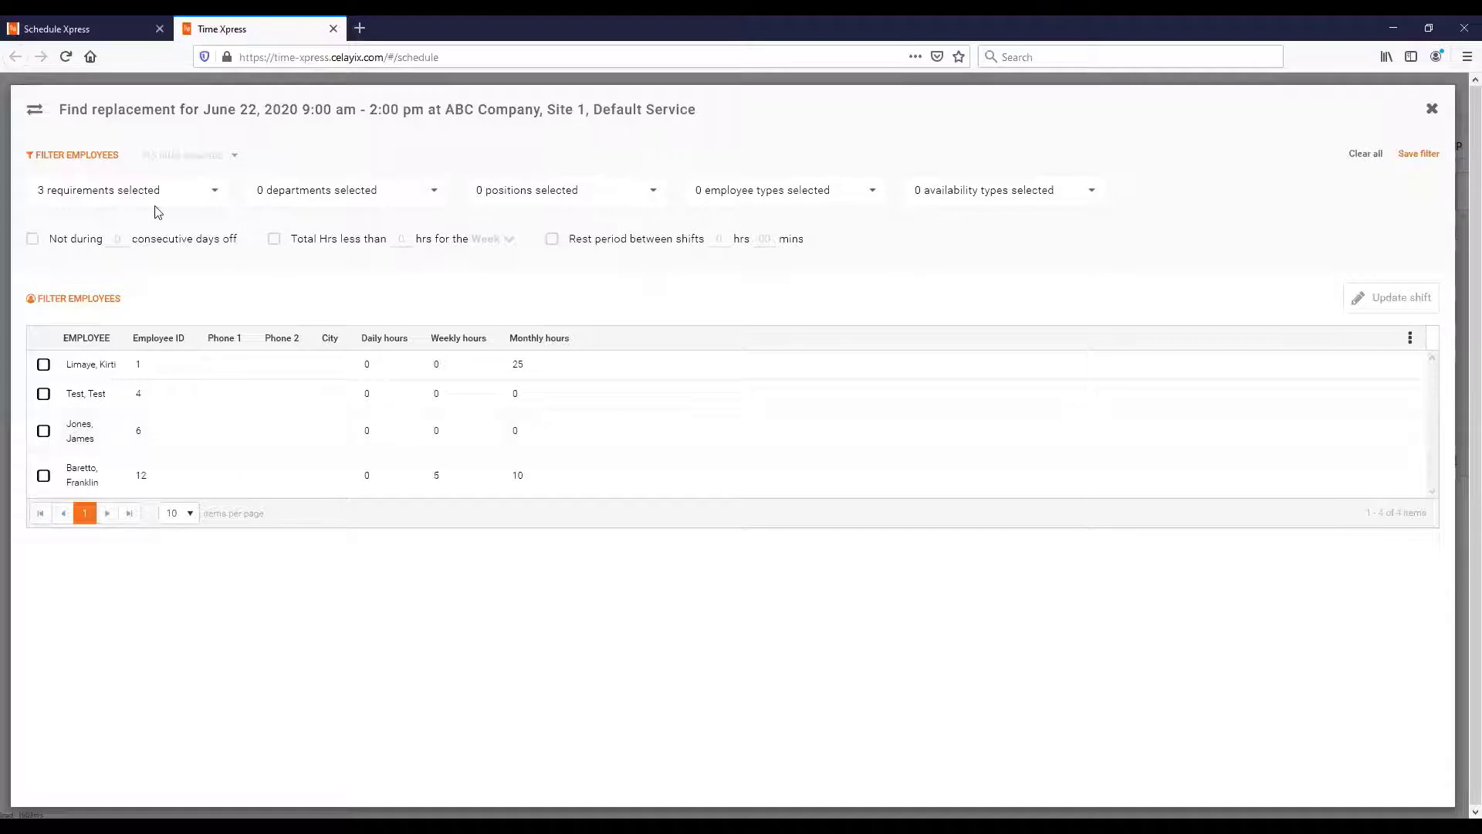
click(130, 193)
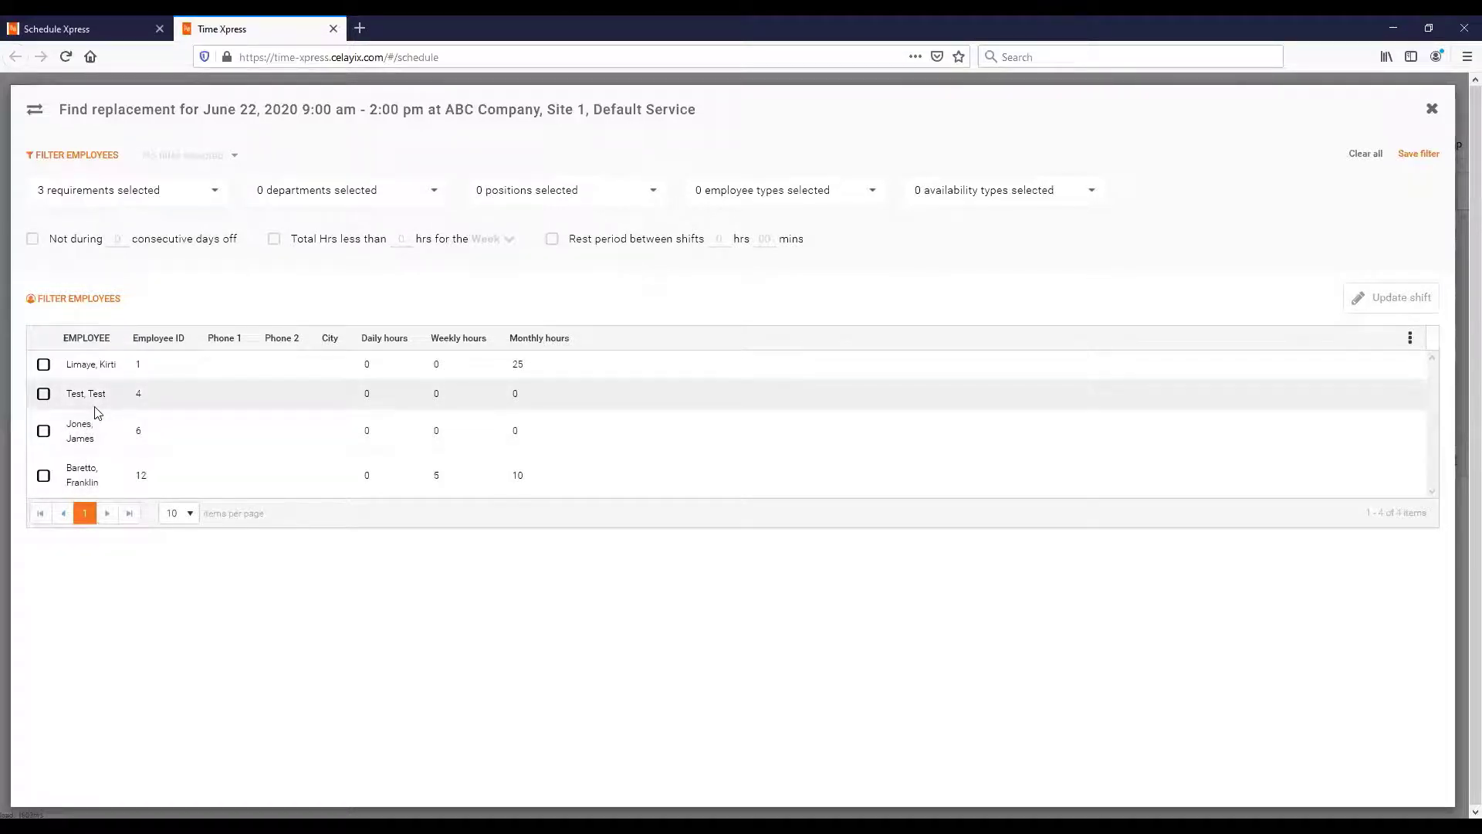
- Tick and then untick Available so no availability type filters the four candidates
click(975, 199)
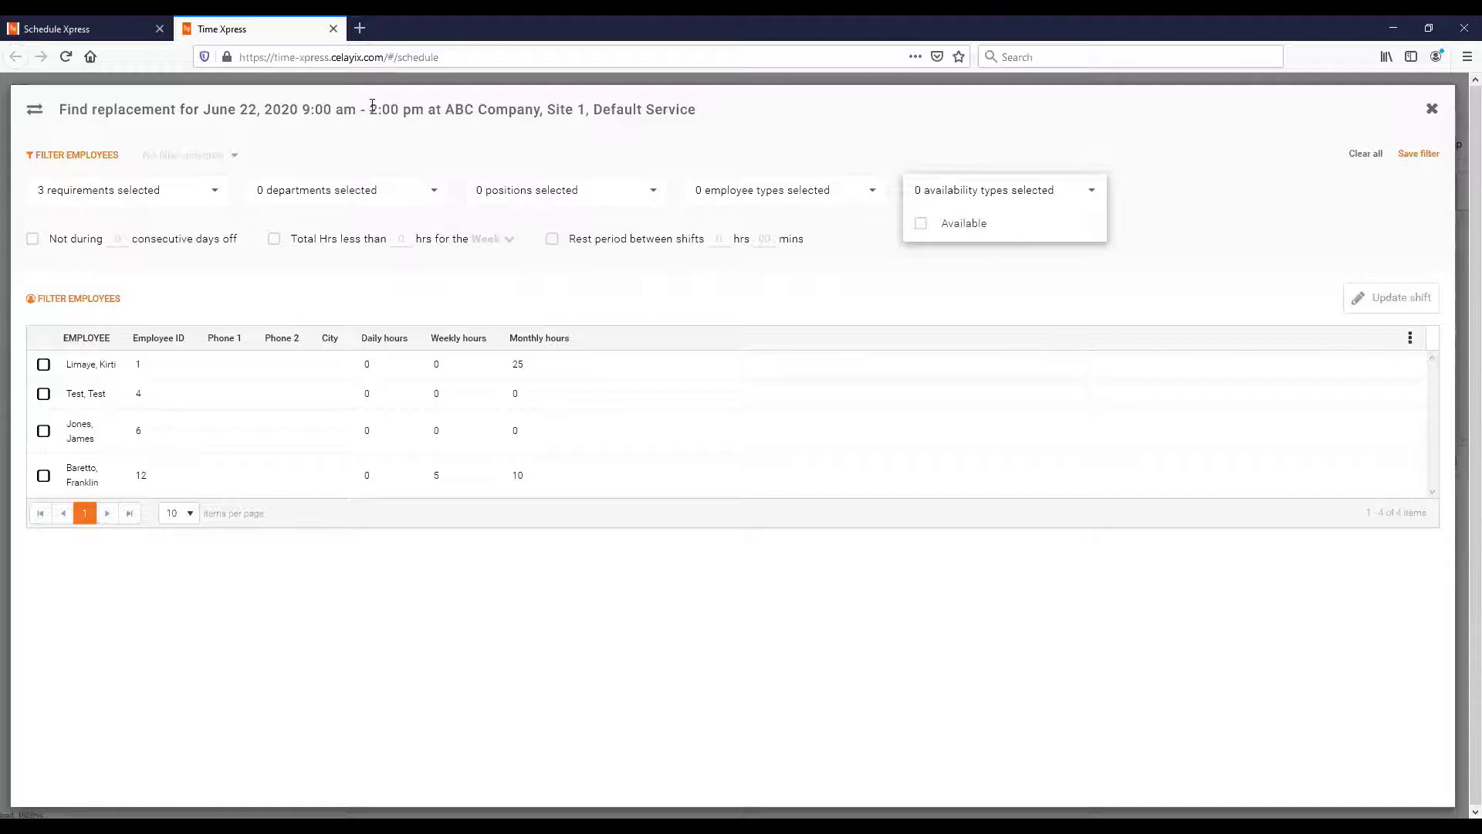
click(922, 223)
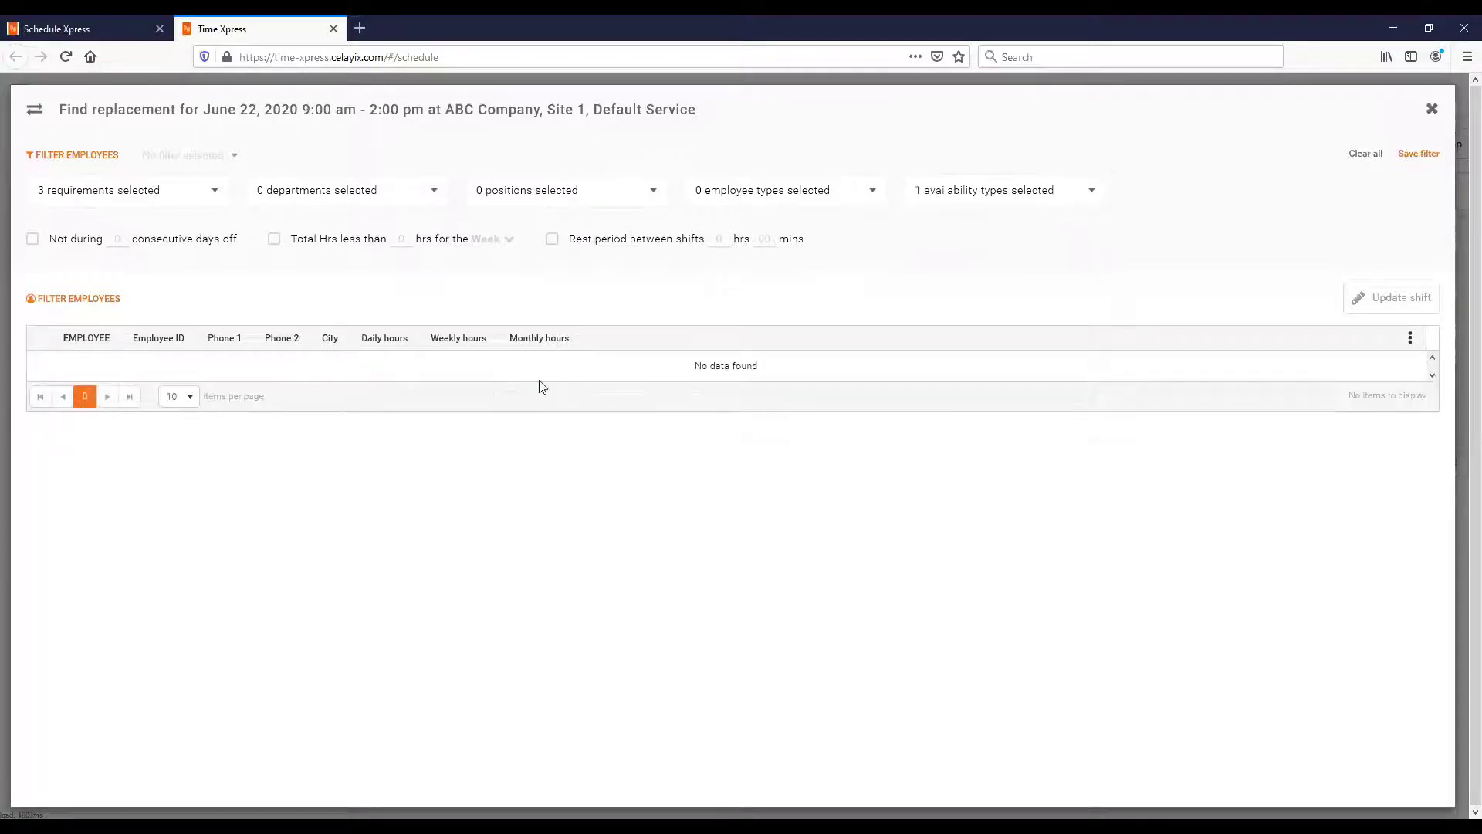
click(977, 194)
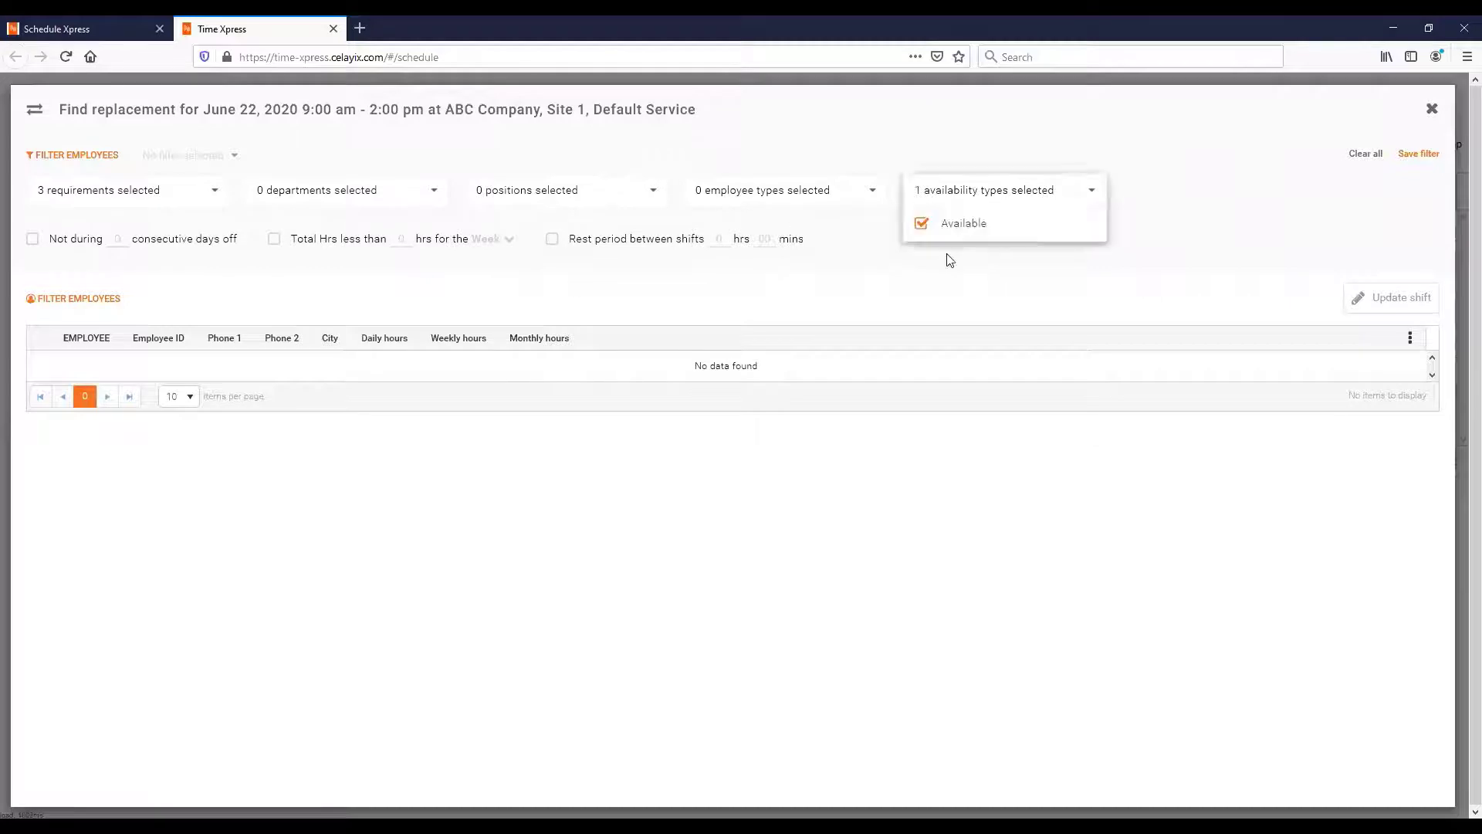
click(921, 223)
click(684, 285)
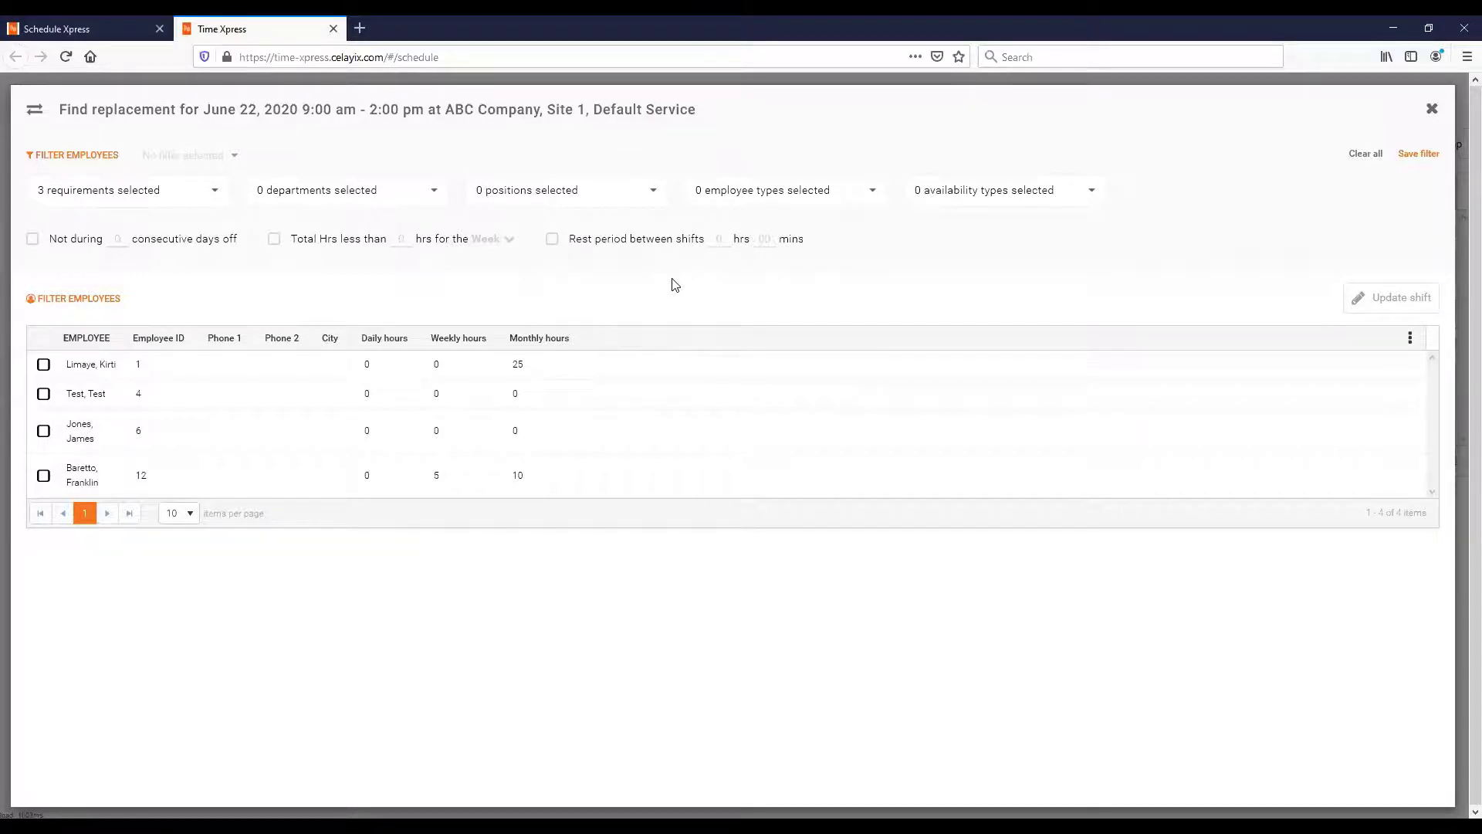
click(33, 240)
double_click(118, 240)
text(12)
key(BackSpace)
key(BackSpace)
drag(124, 239, 99, 239)
text(0)
click(306, 244)
click(32, 239)
drag(380, 246, 371, 251)
click(552, 238)
click(302, 245)
drag(719, 240, 706, 239)
text(2)
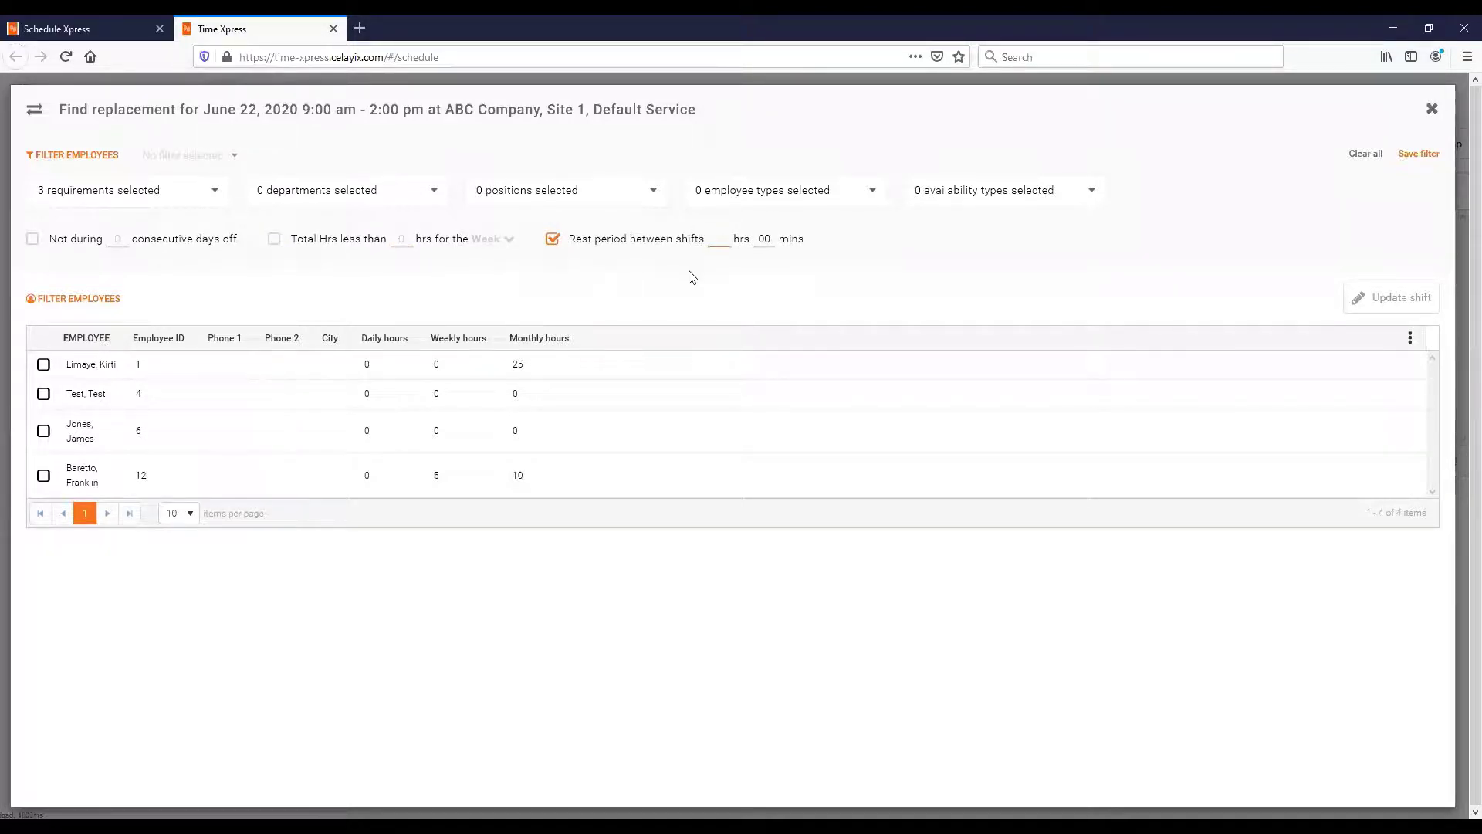
text(2)
key(Tab)
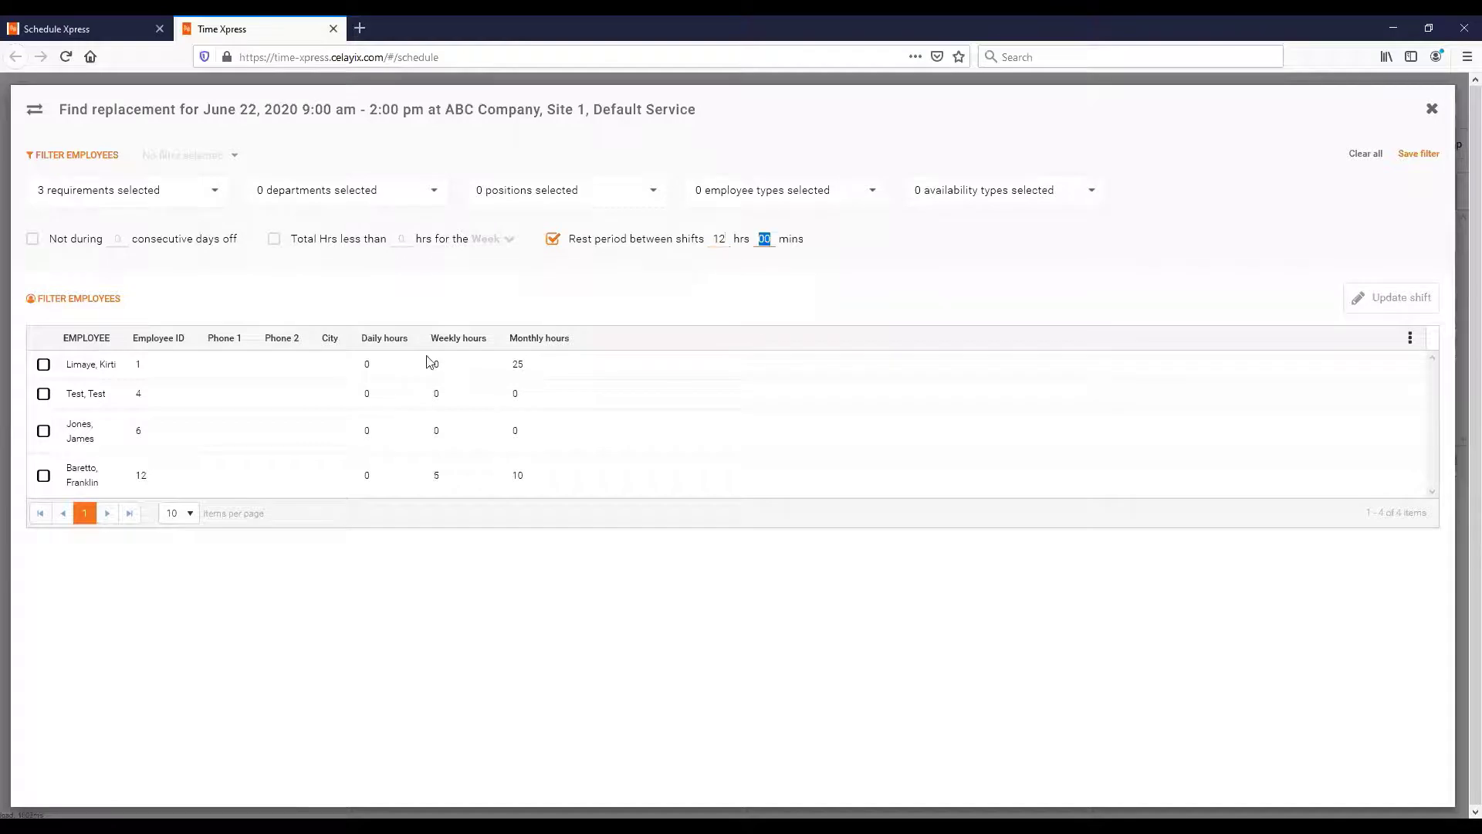
click(555, 241)
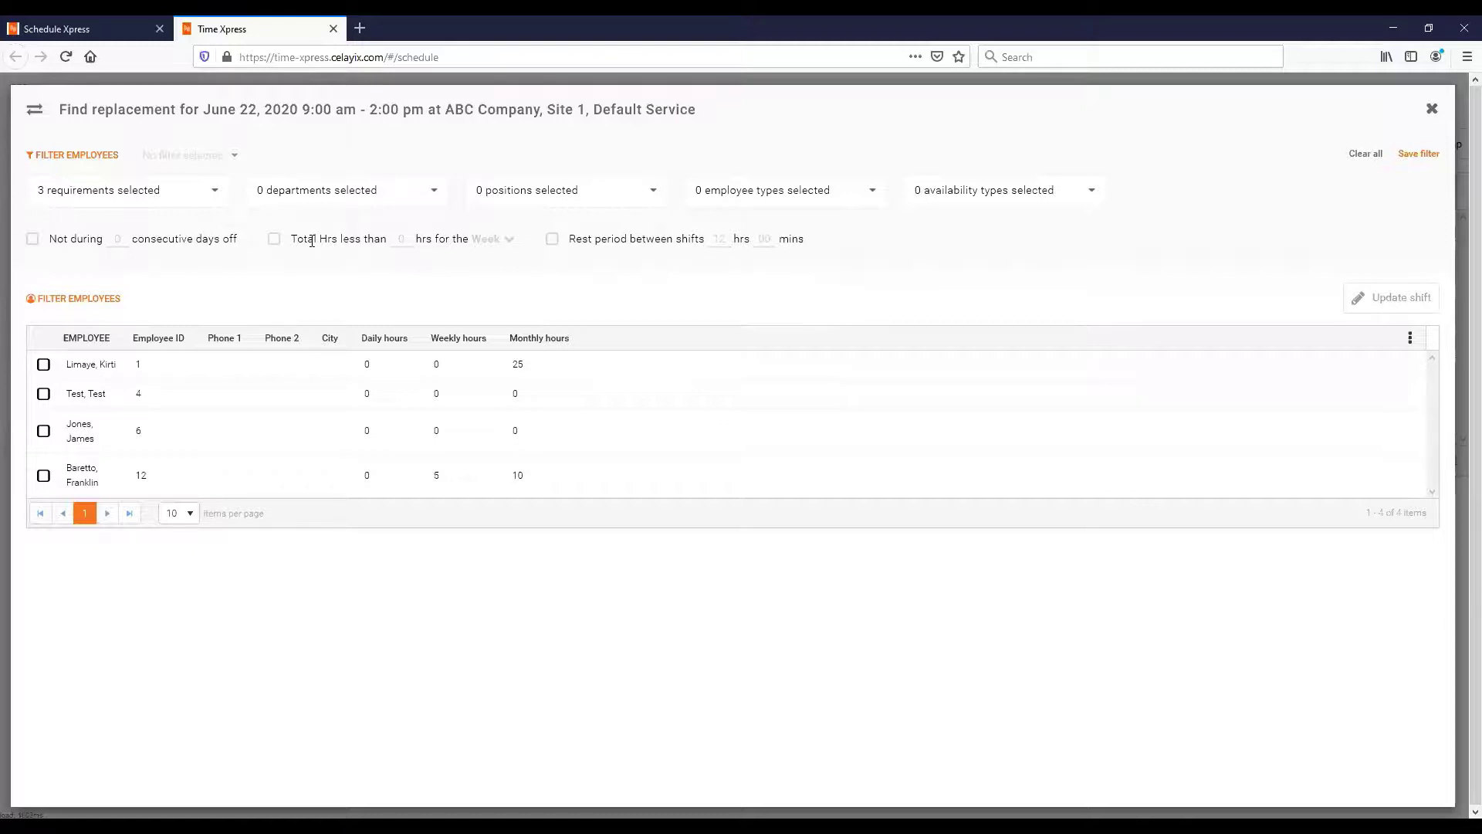
- Save the current replacement criteria as a filter named 'Default Replacement filter' and confirm it is selected
click(190, 184)
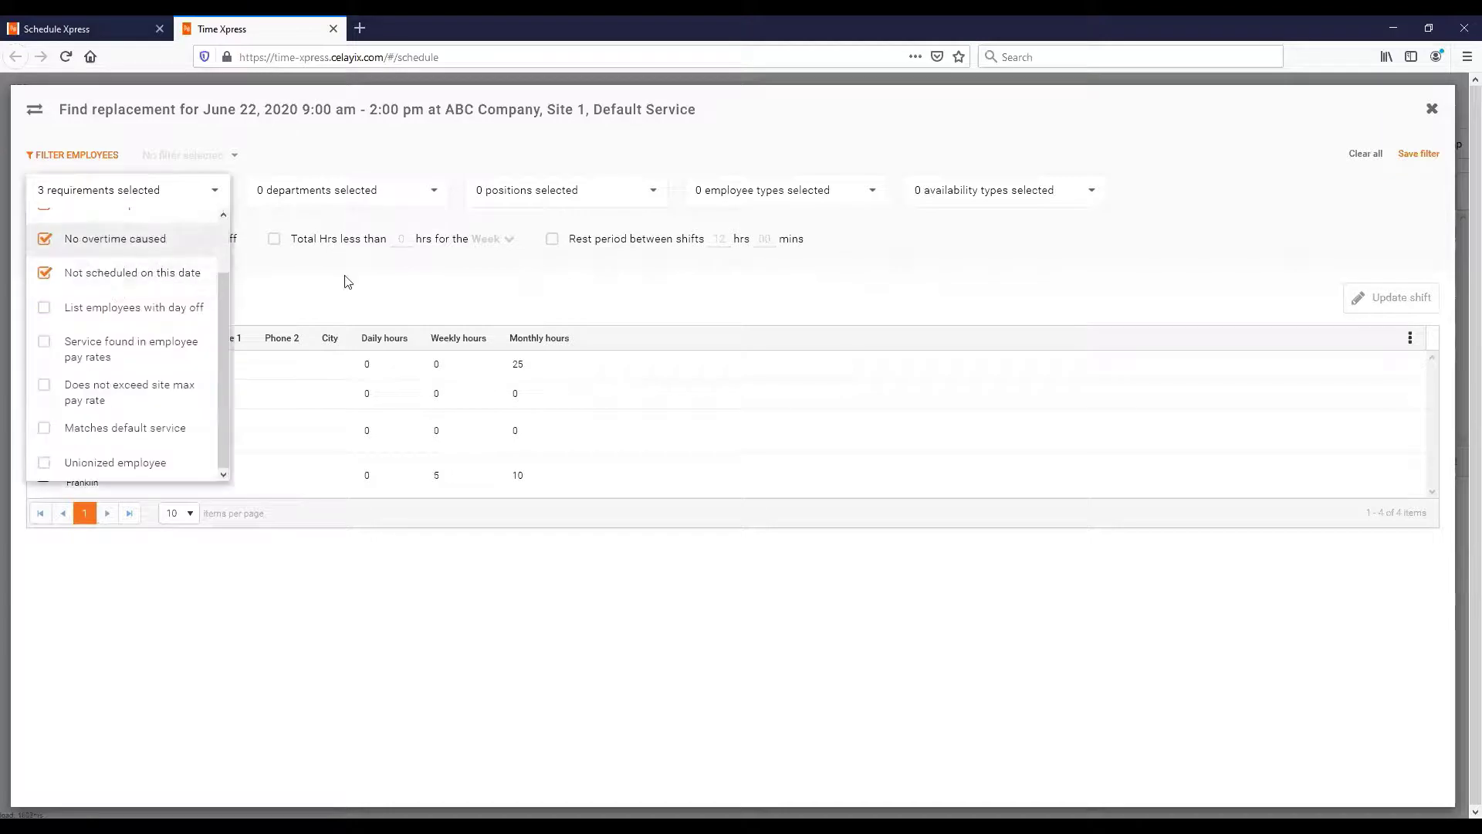
click(538, 267)
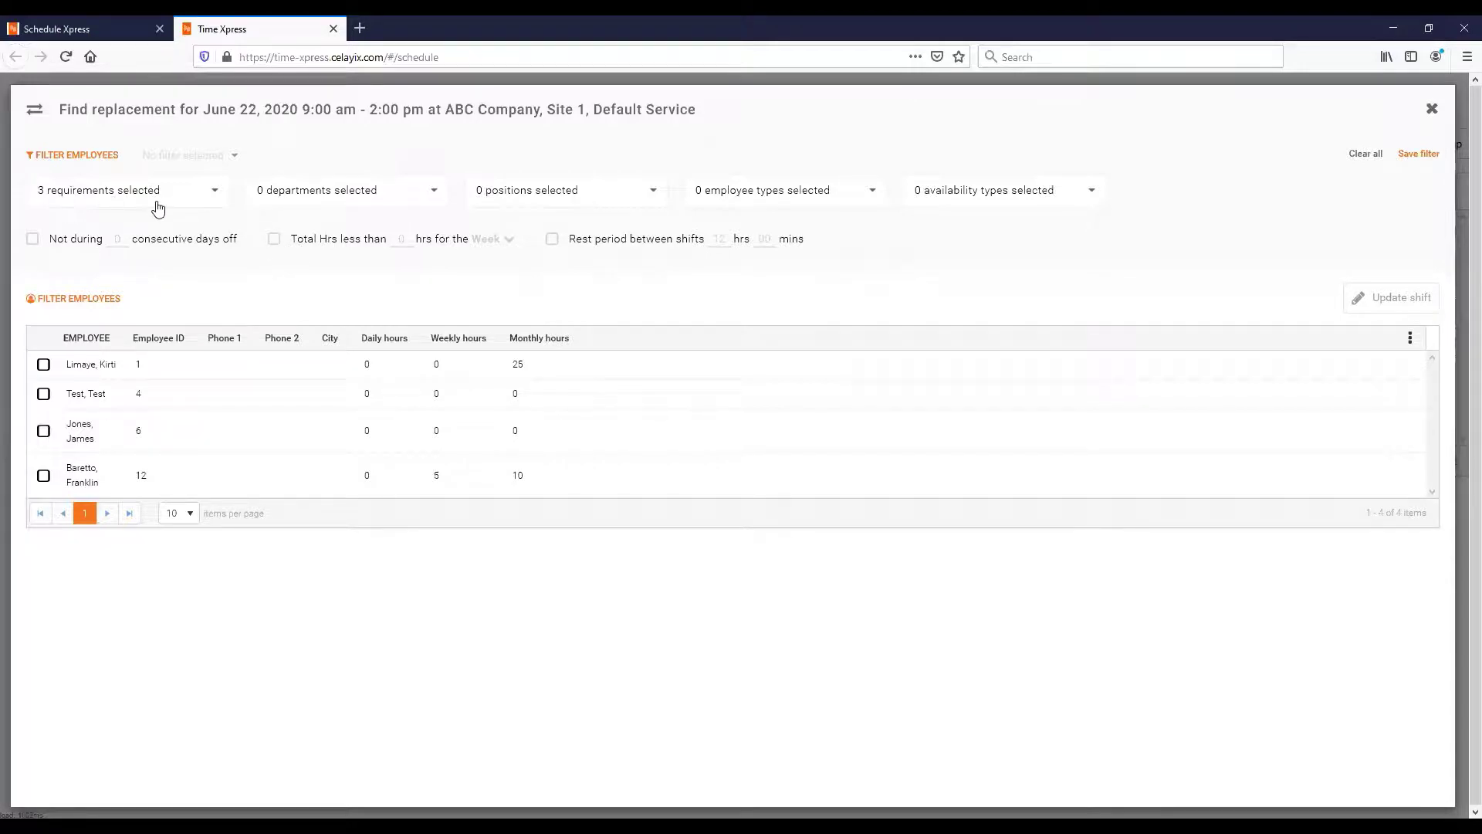
click(1410, 164)
click(665, 430)
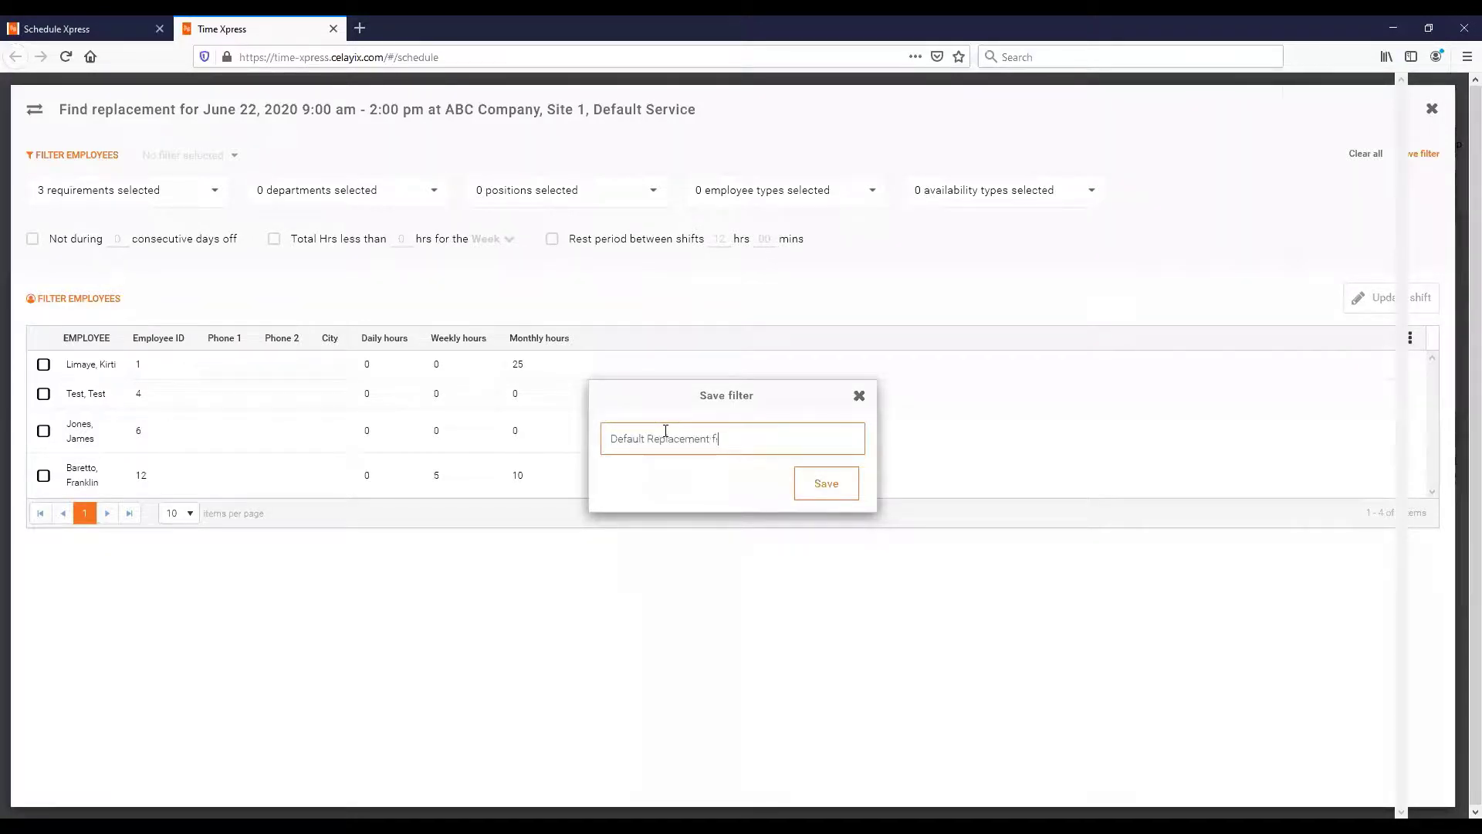
click(825, 483)
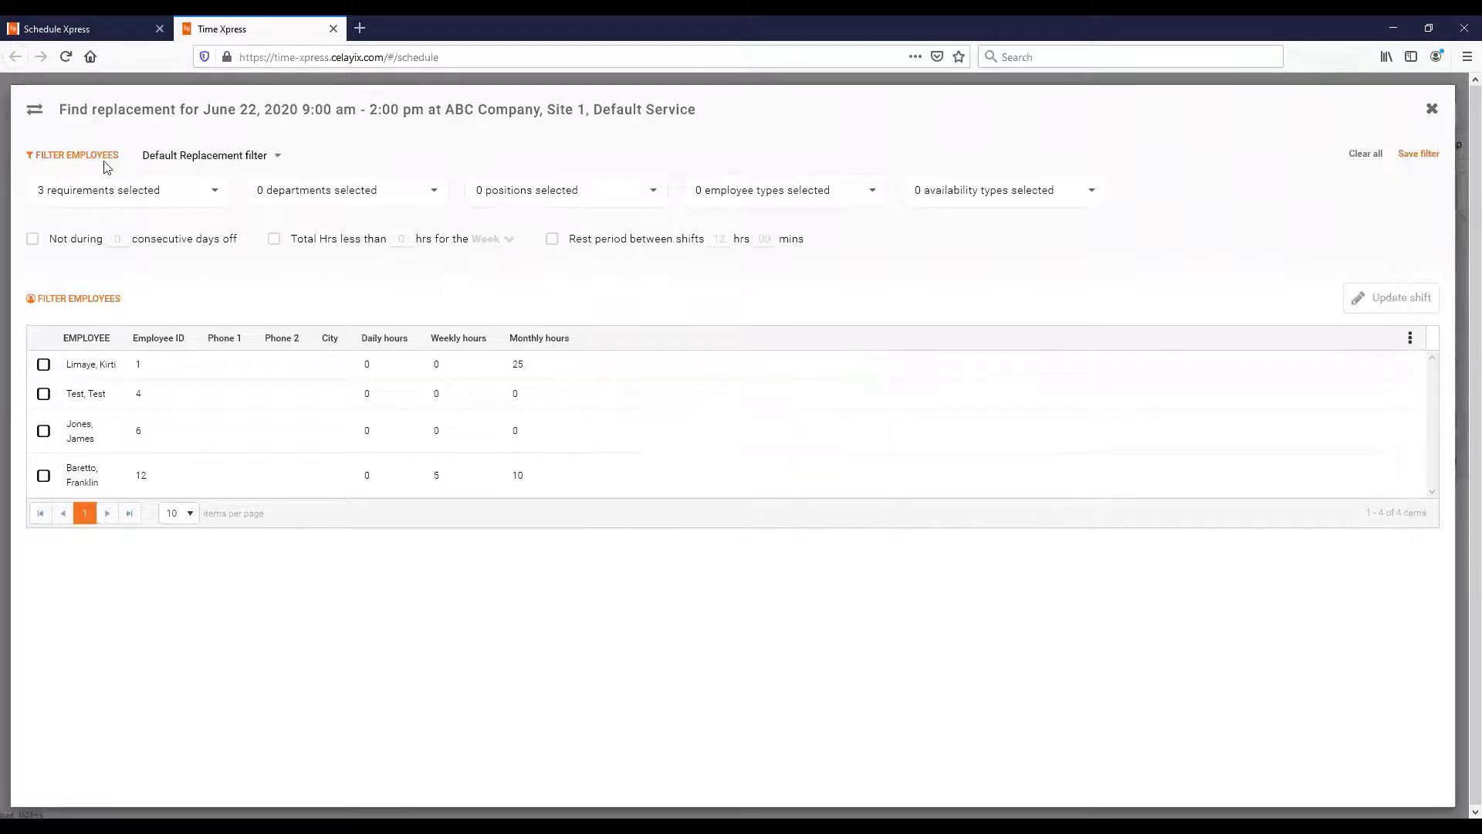
click(199, 160)
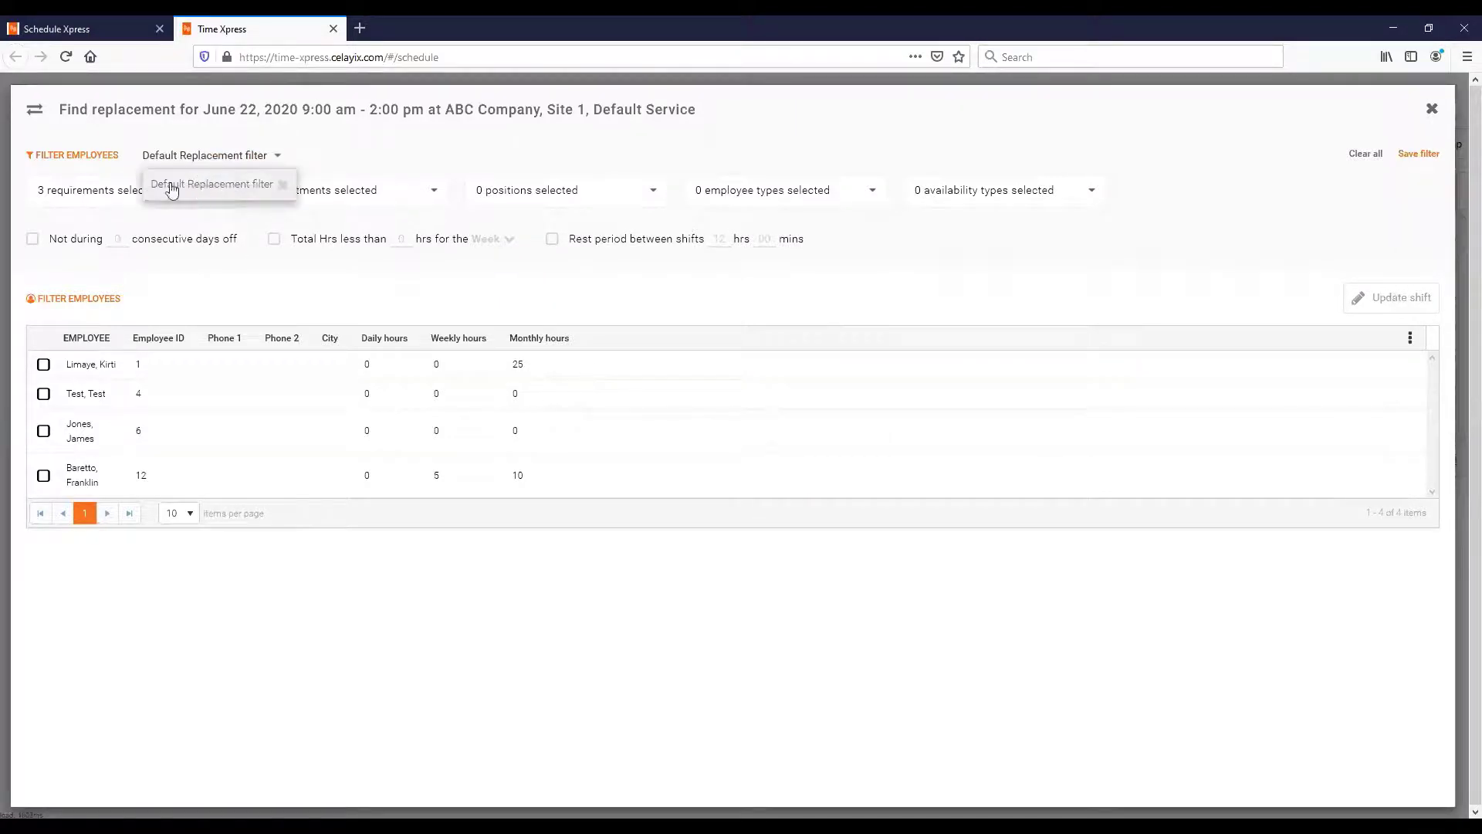
click(599, 144)
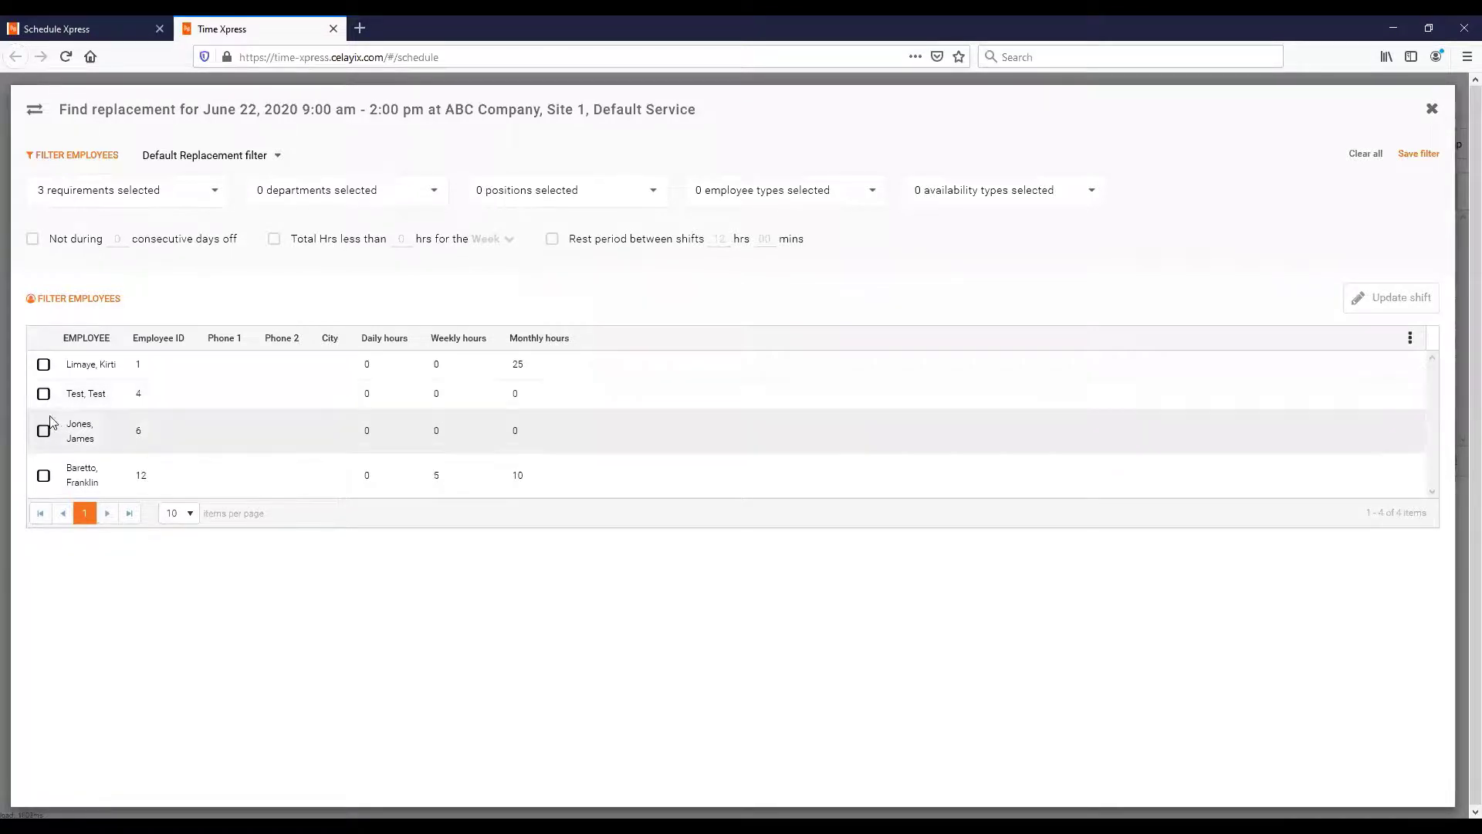
- Assign the third candidate instead of the second to the 9:00 am ABC Company Site 1 shift
click(43, 394)
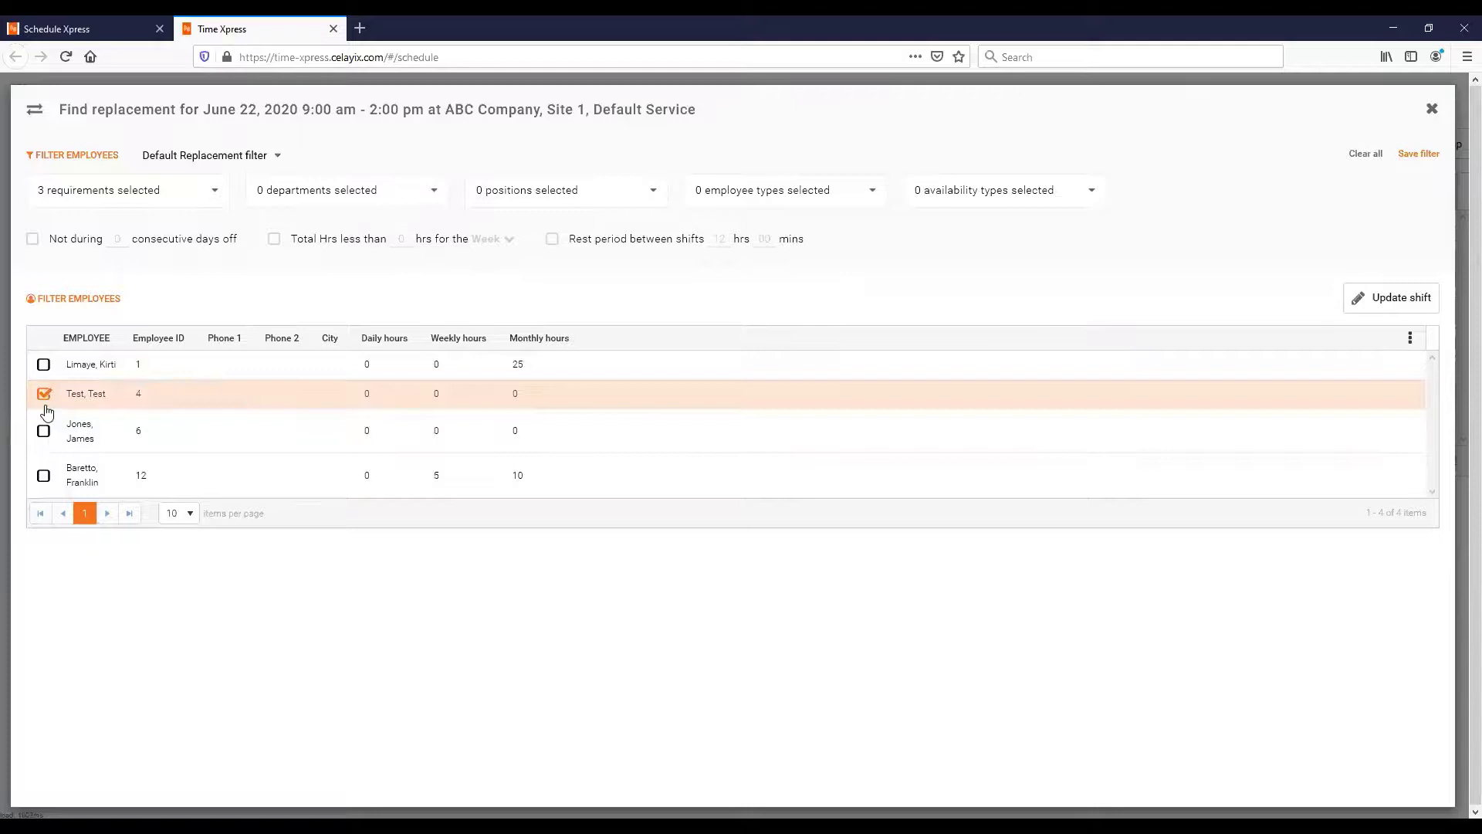
click(44, 394)
click(43, 430)
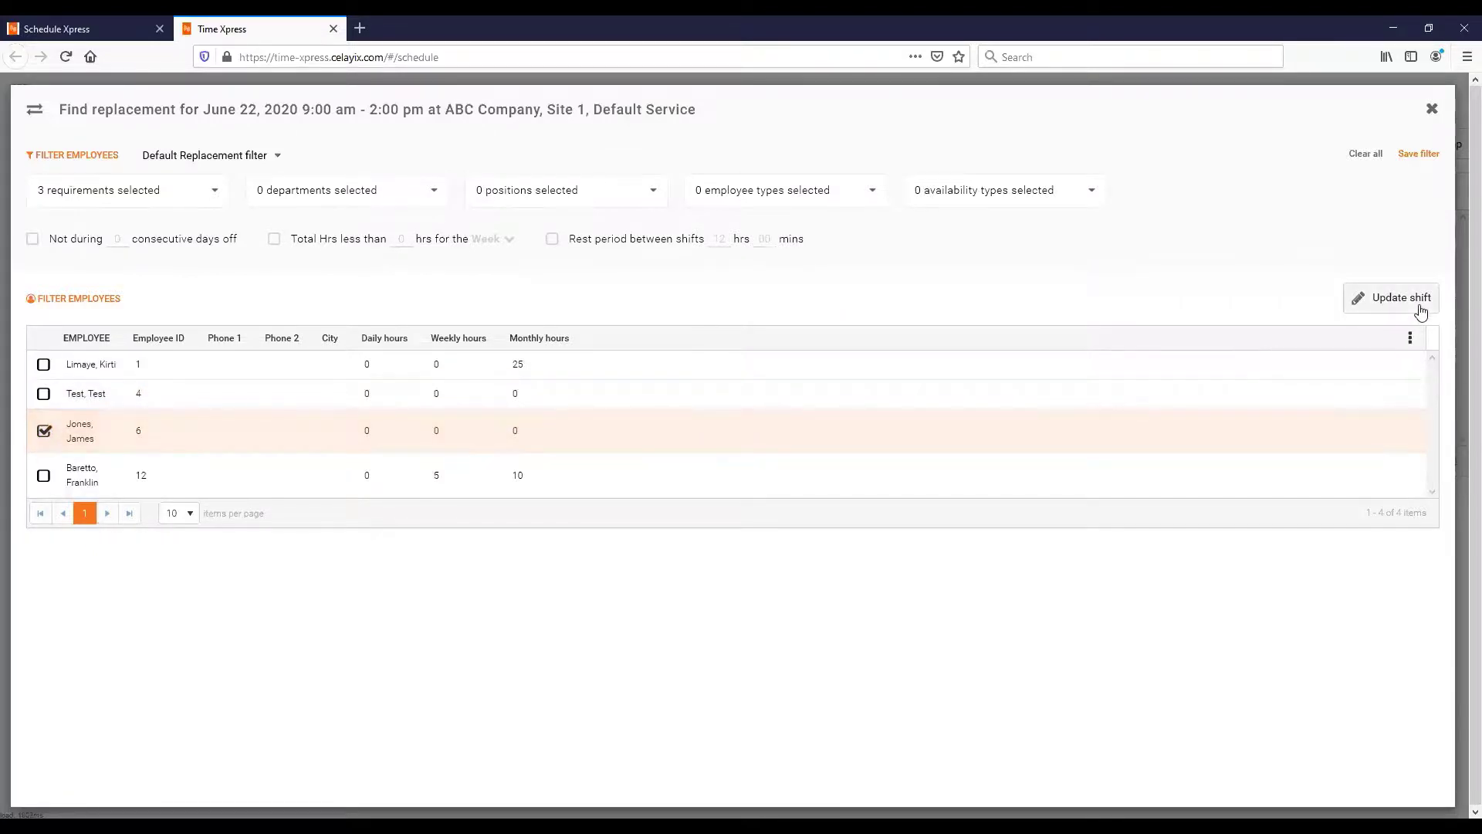
click(1422, 311)
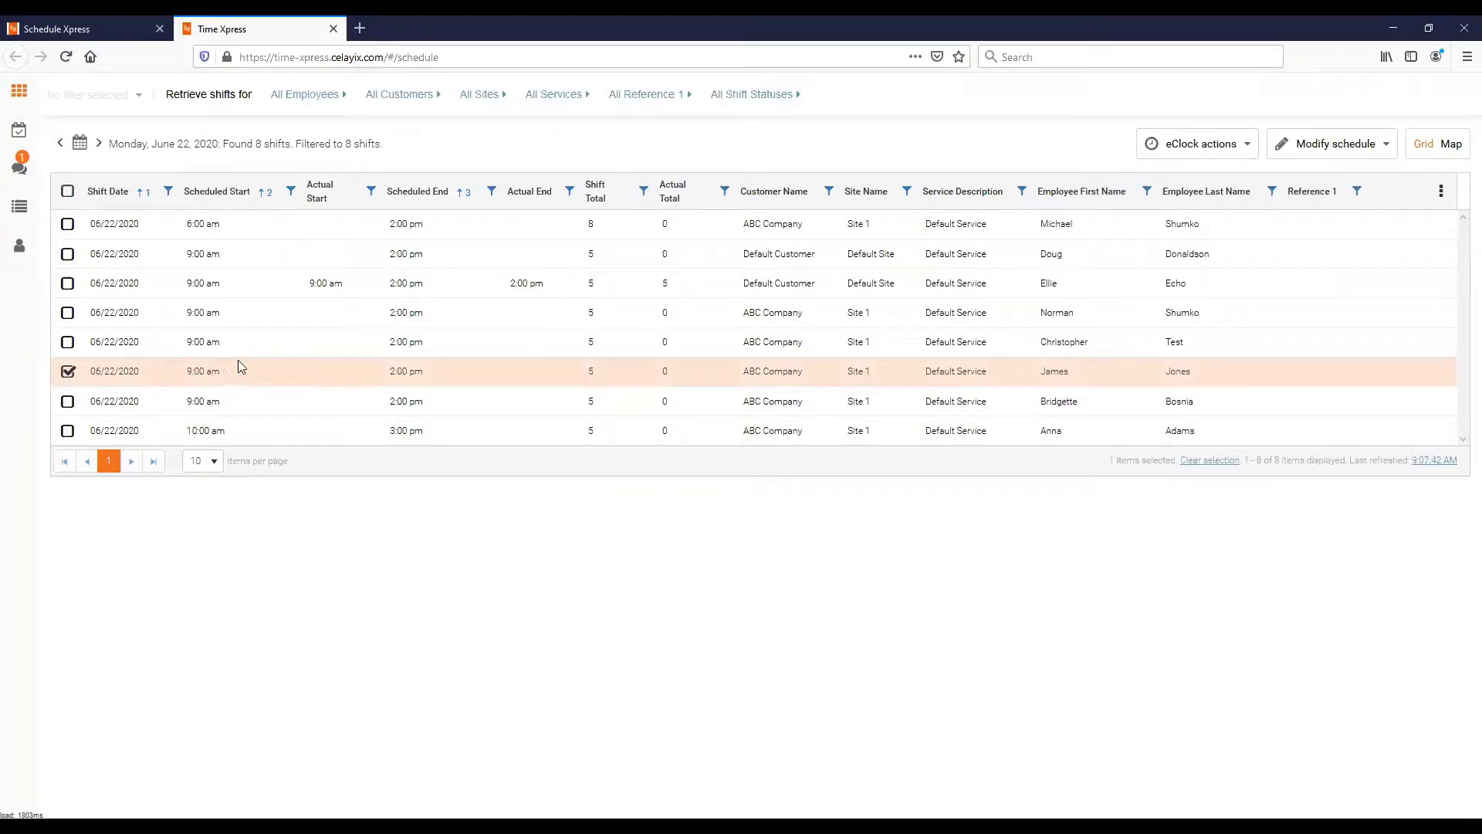
click(1296, 147)
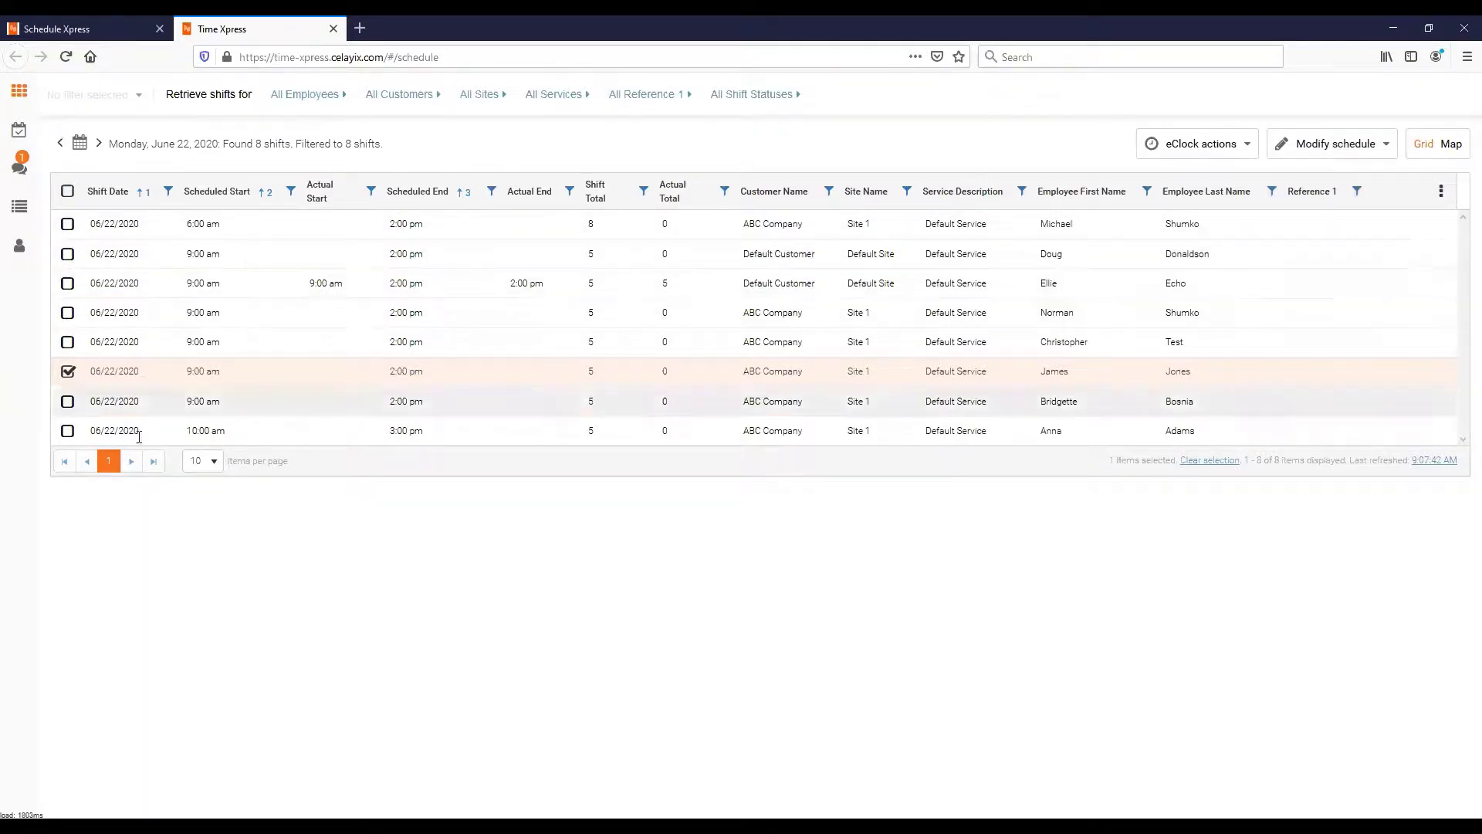
click(1451, 145)
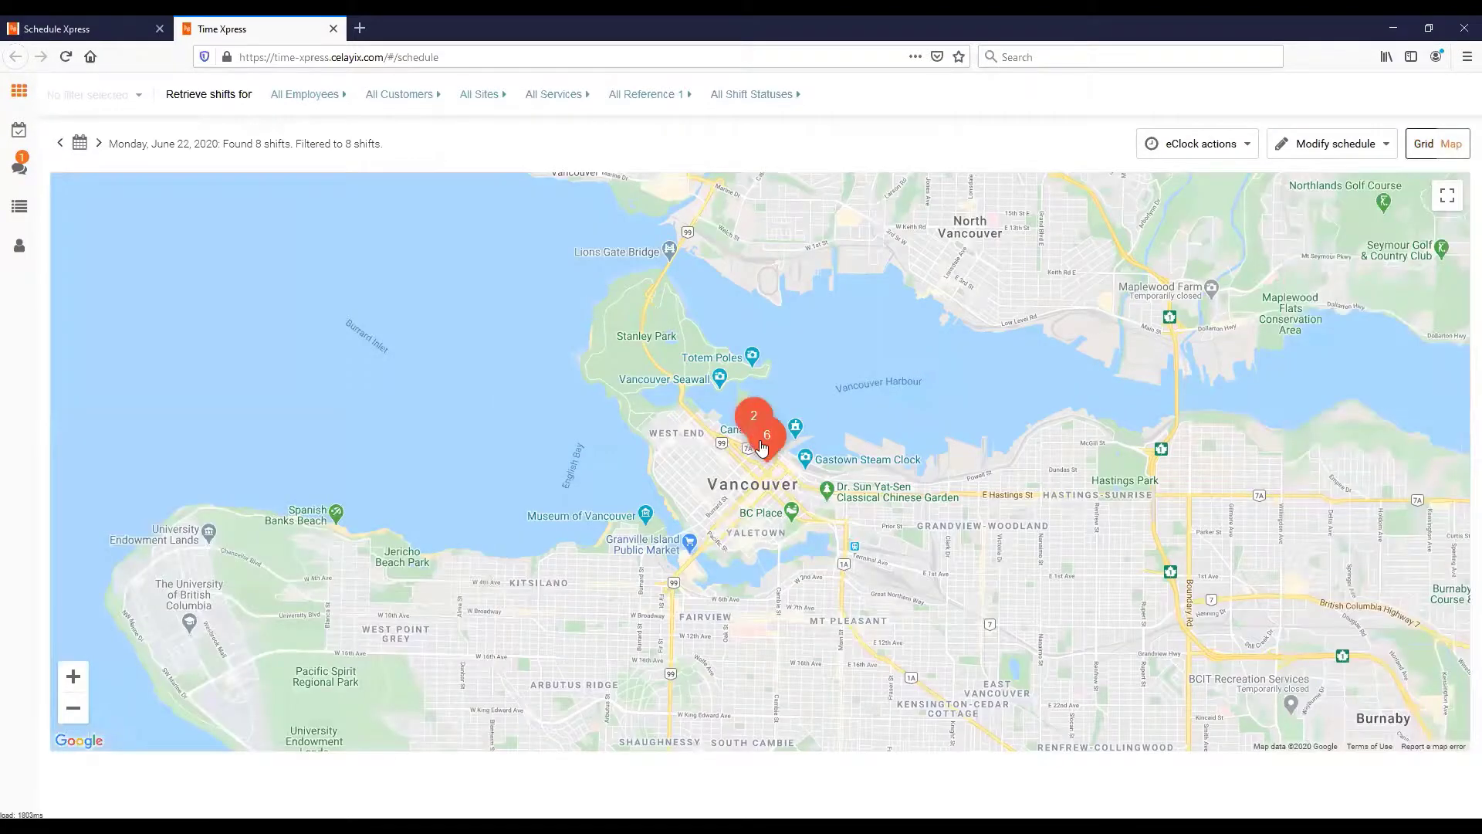
click(762, 446)
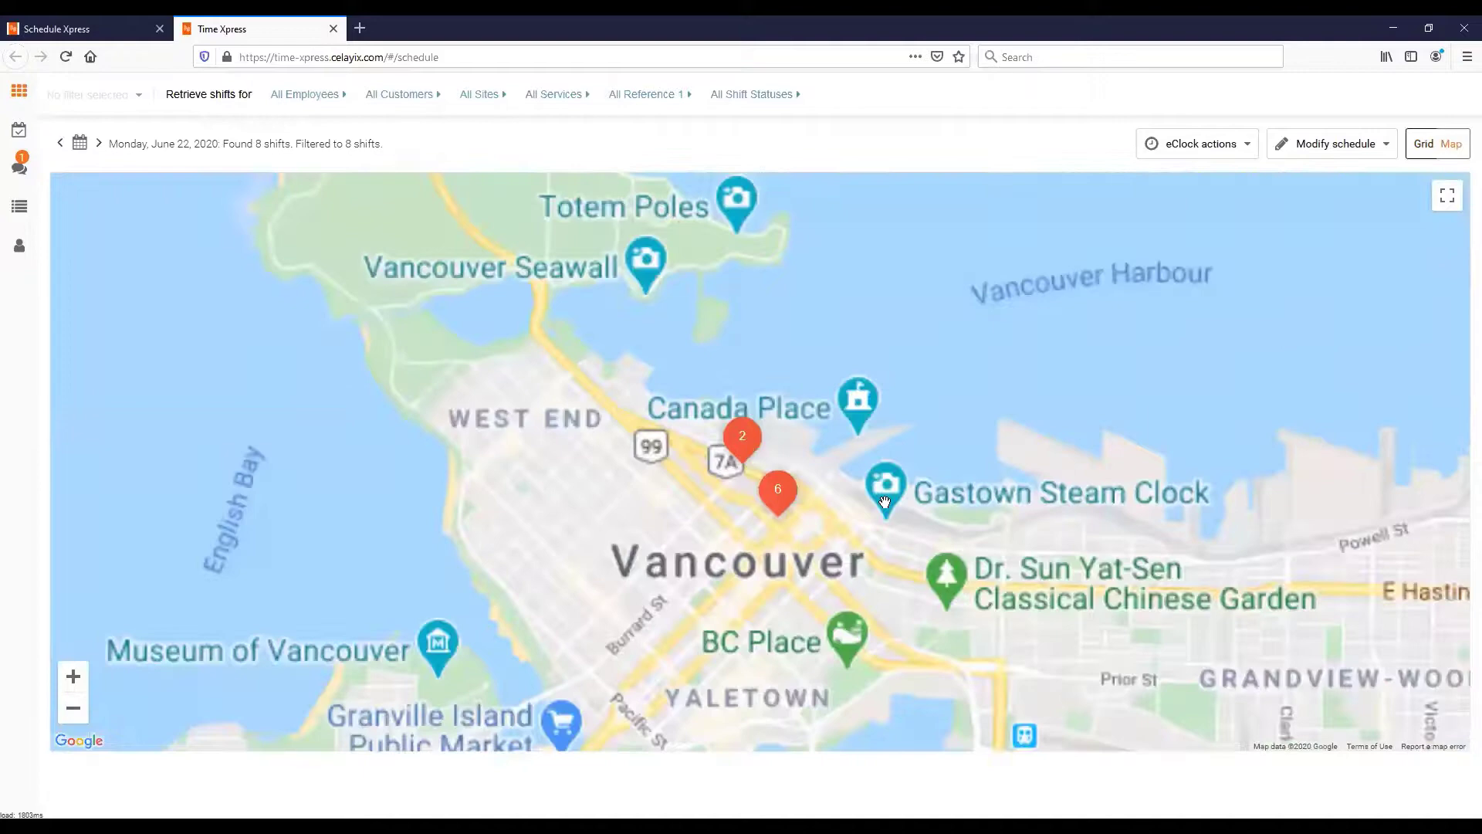
scroll(903, 510, down, 1)
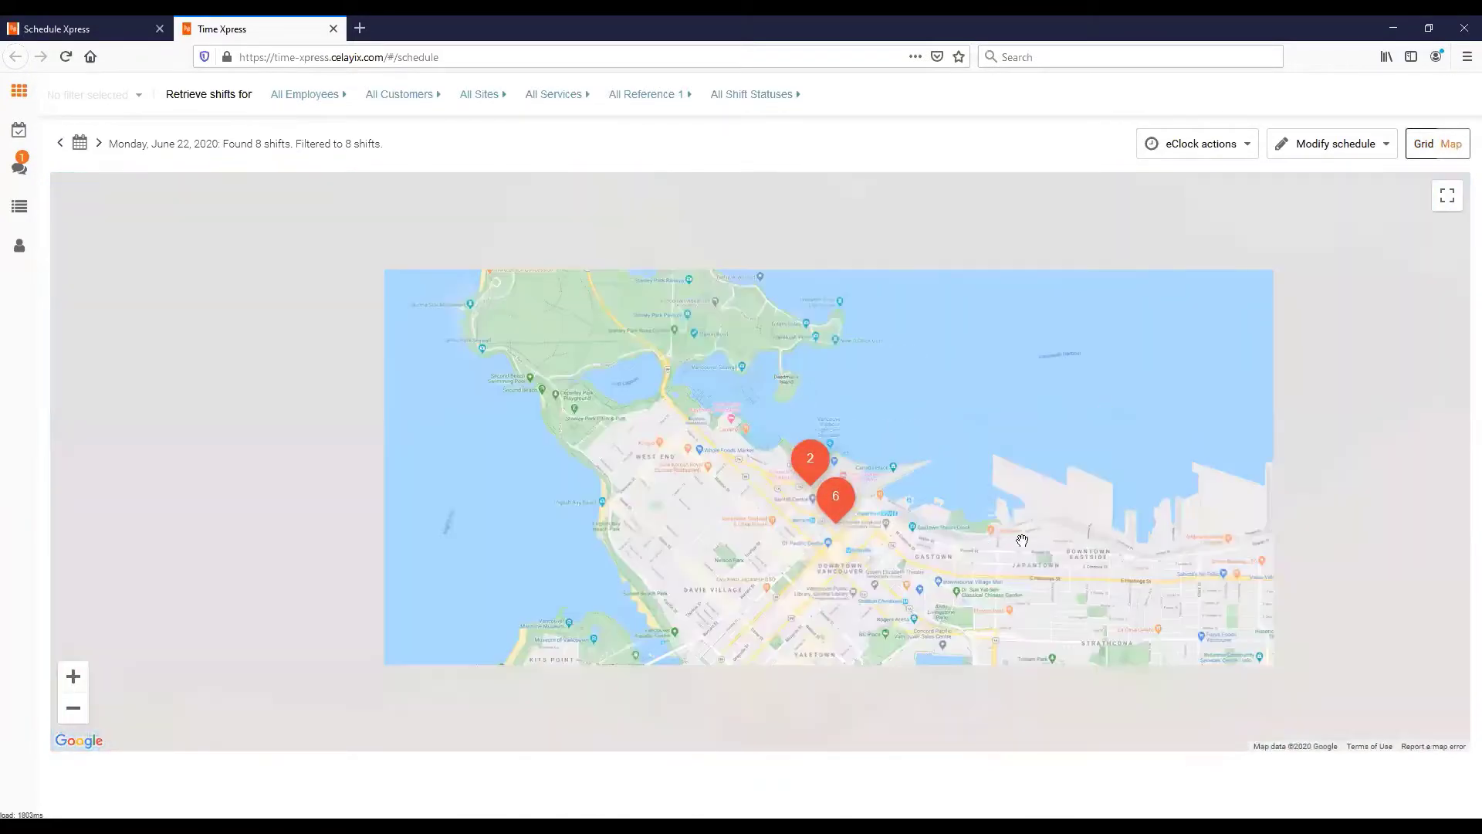
scroll(912, 533, down, 1)
scroll(741, 462, up, 2)
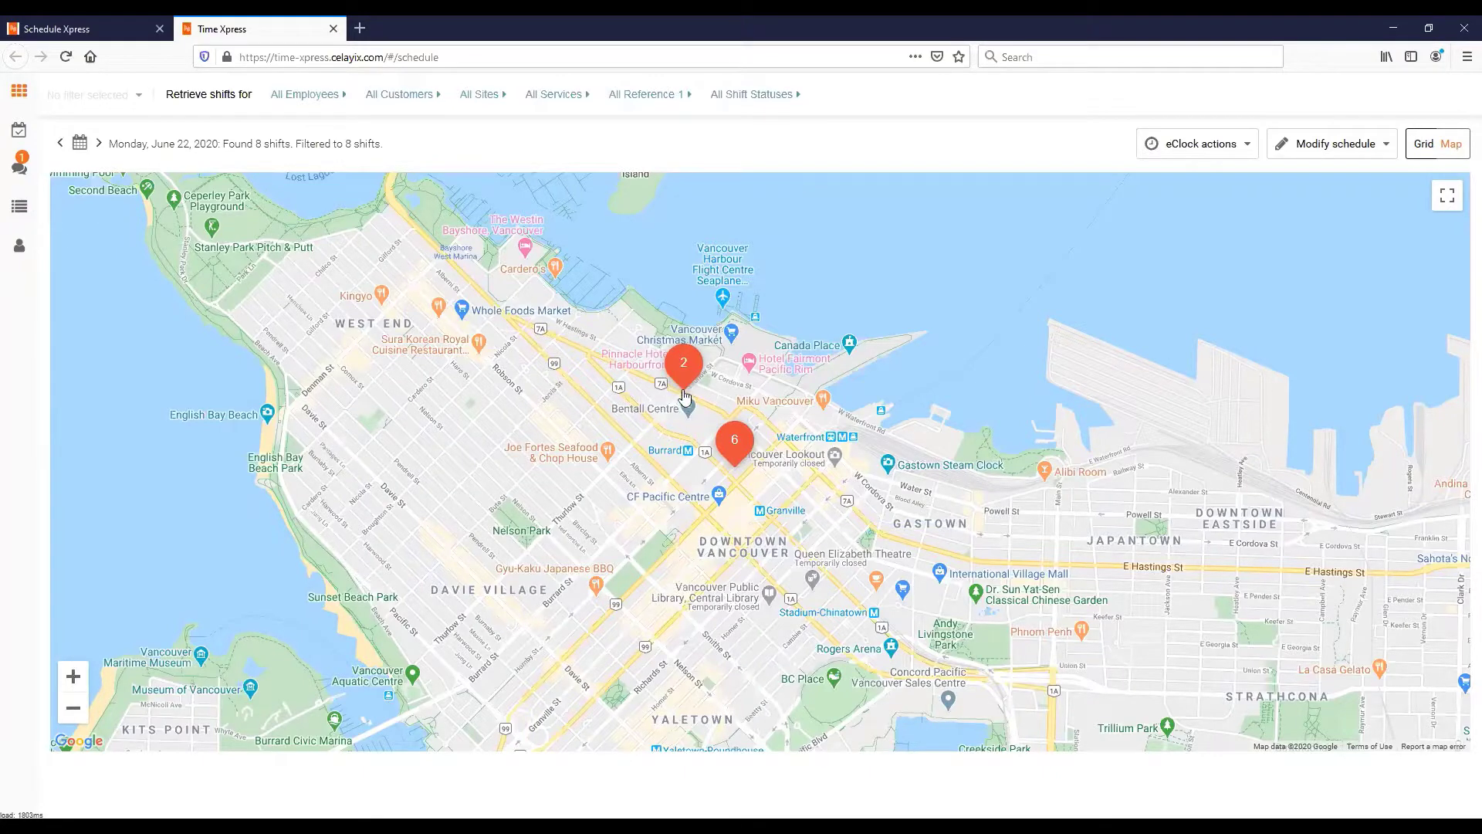
click(687, 382)
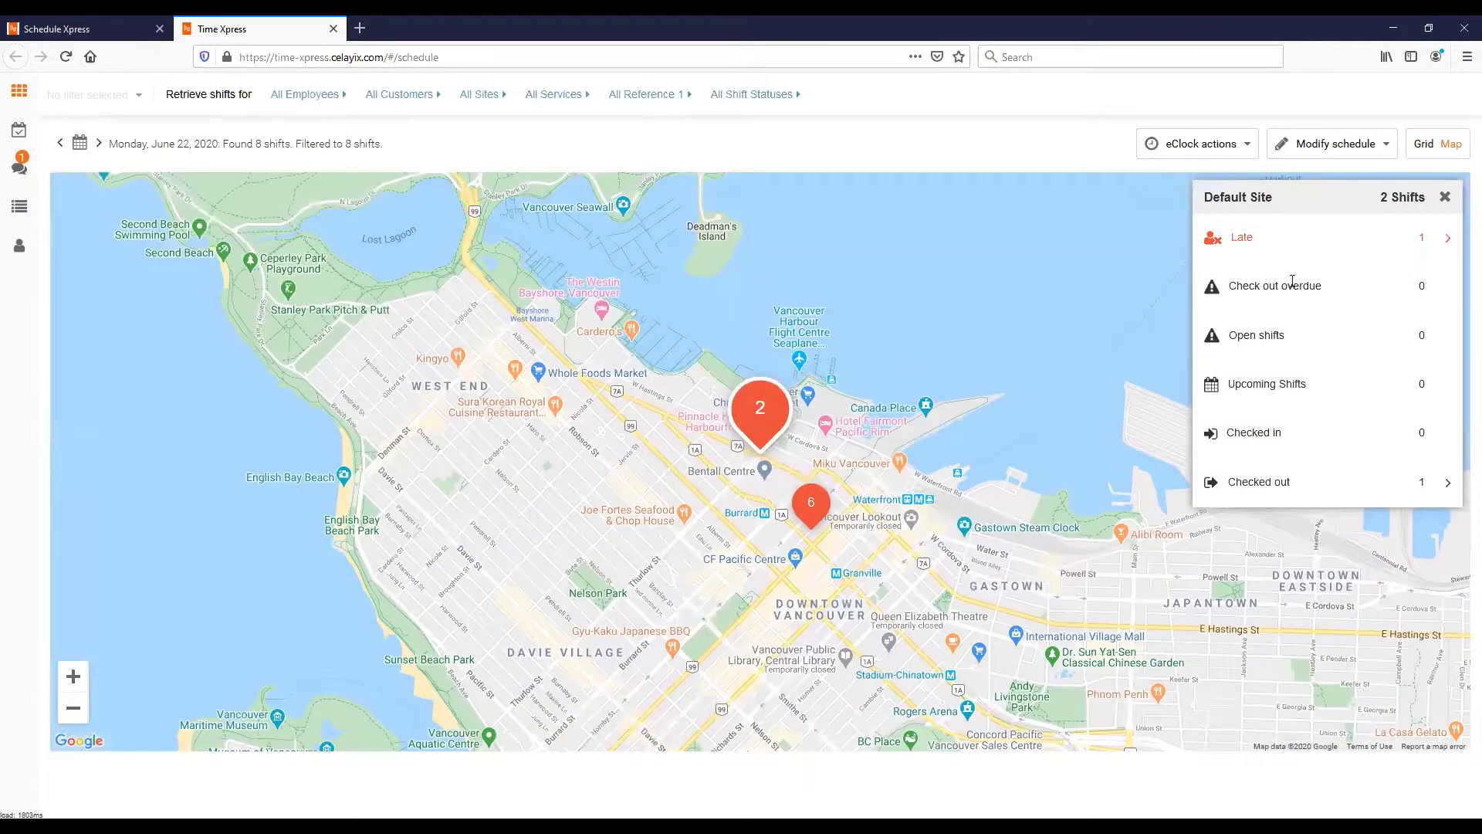
click(1273, 239)
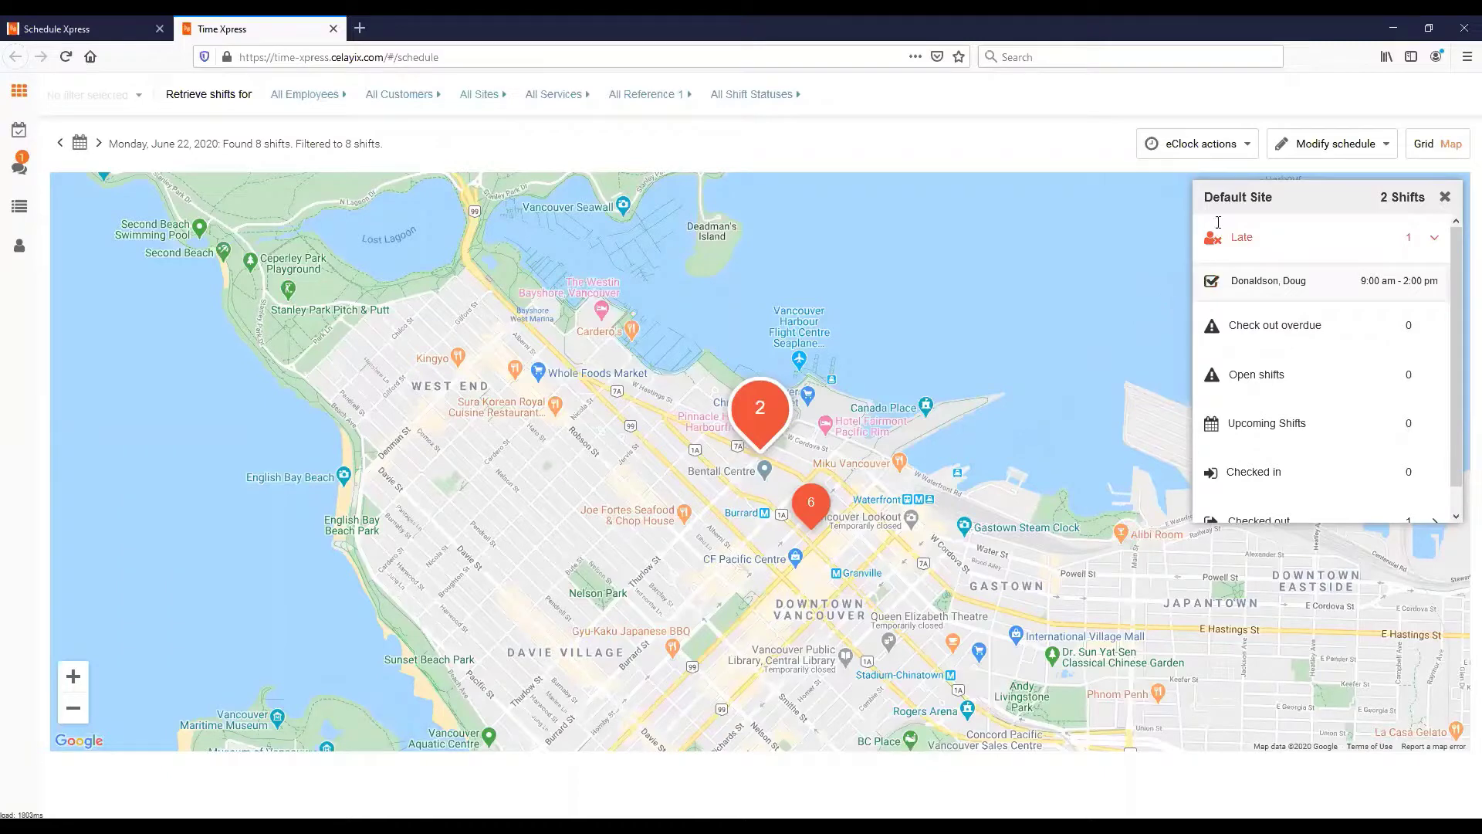
click(1424, 143)
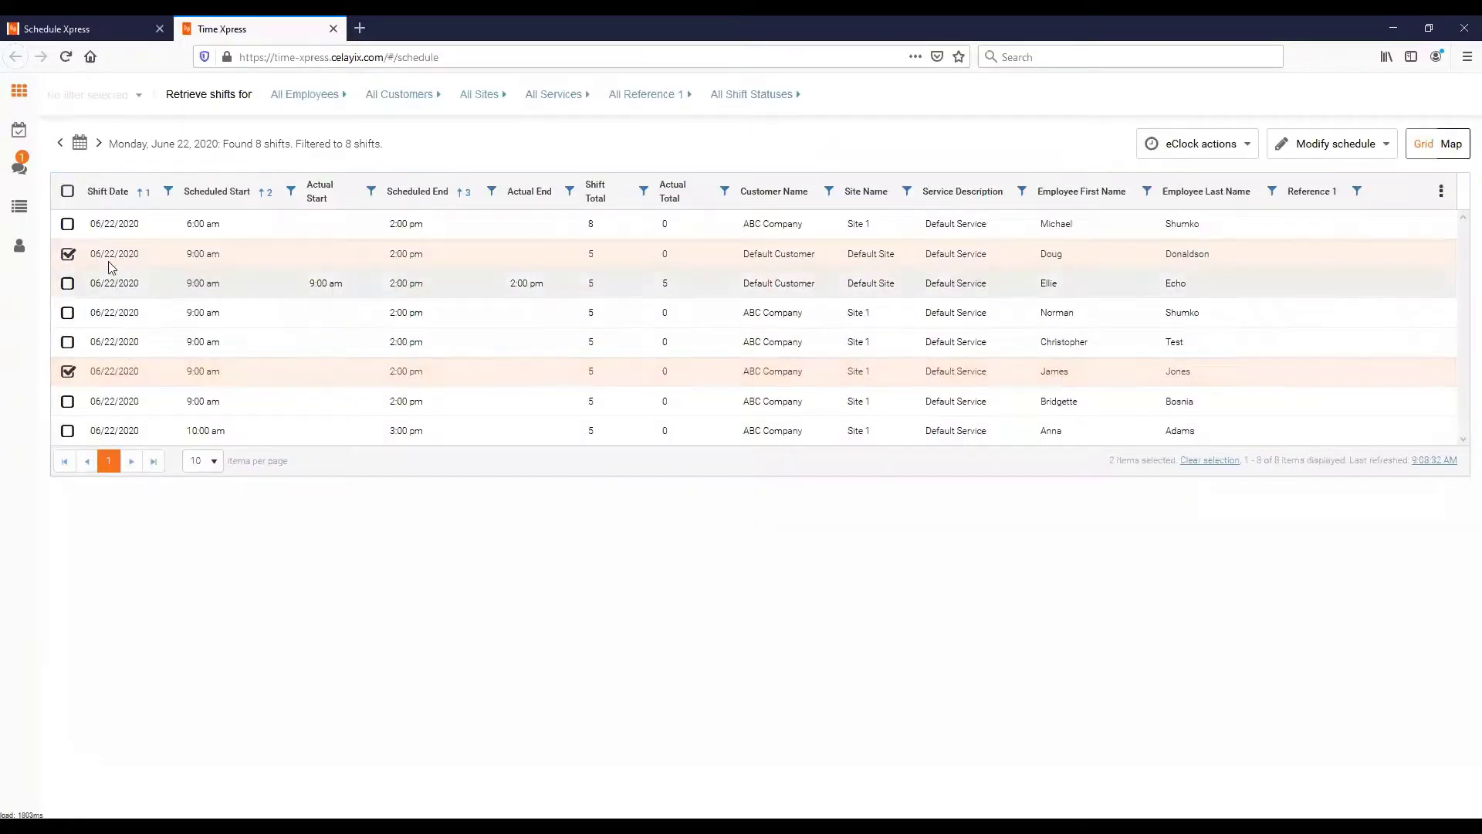
- Check in only the Default Site shift at its scheduled 9:00 am time and dismiss the success banner
click(68, 371)
click(1193, 143)
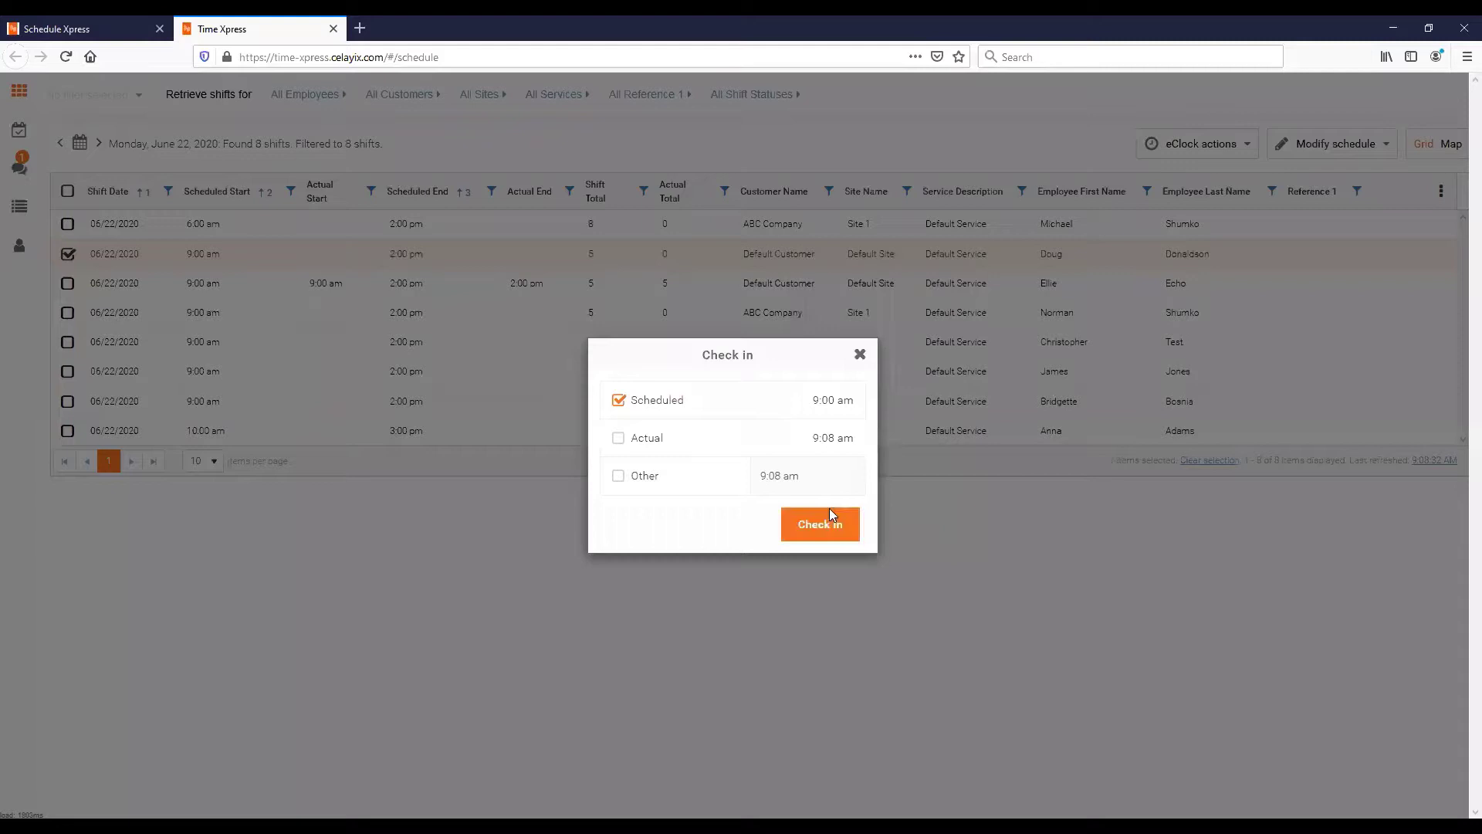
click(819, 522)
click(1199, 144)
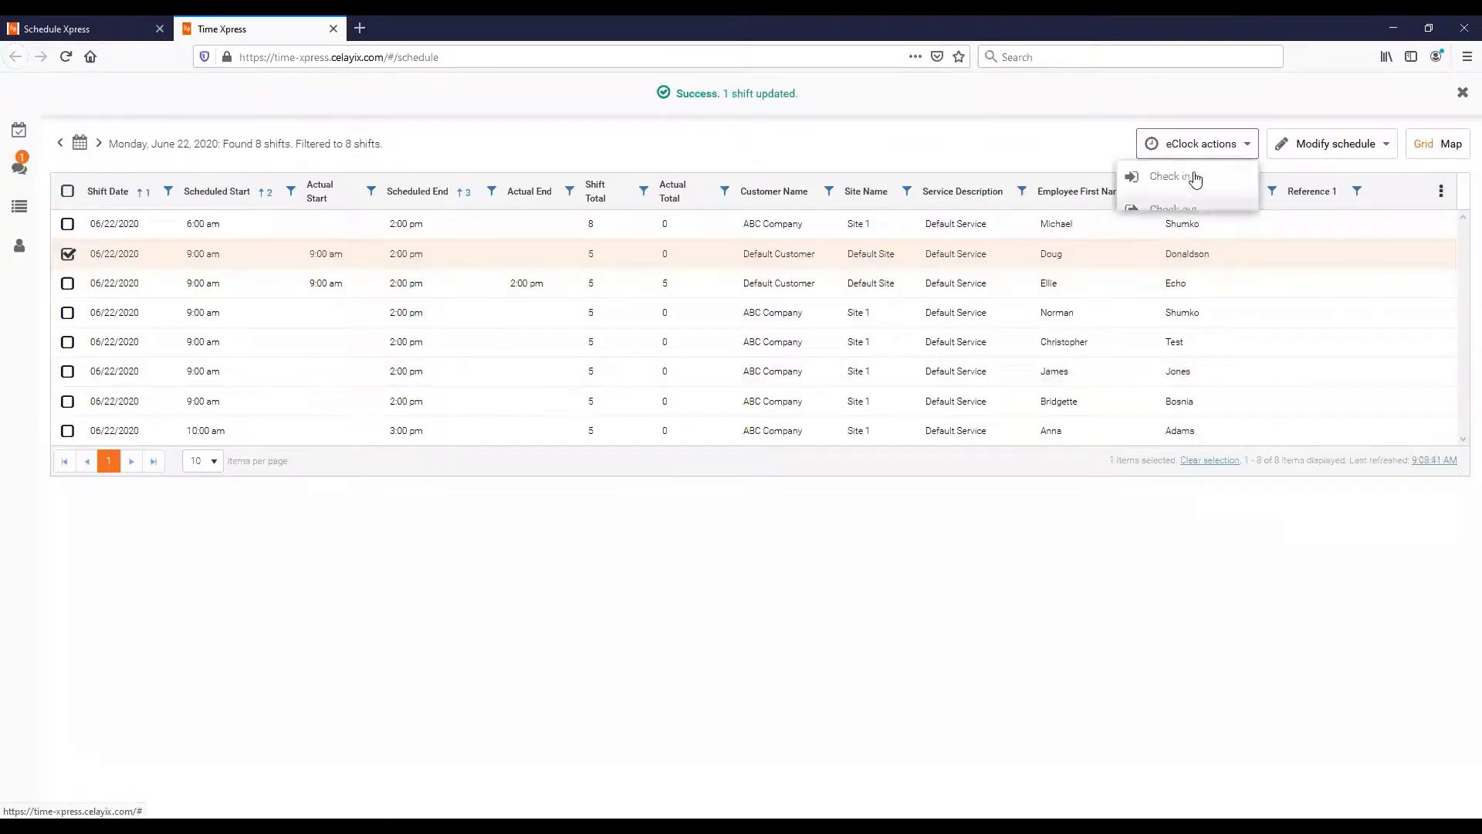
click(1460, 130)
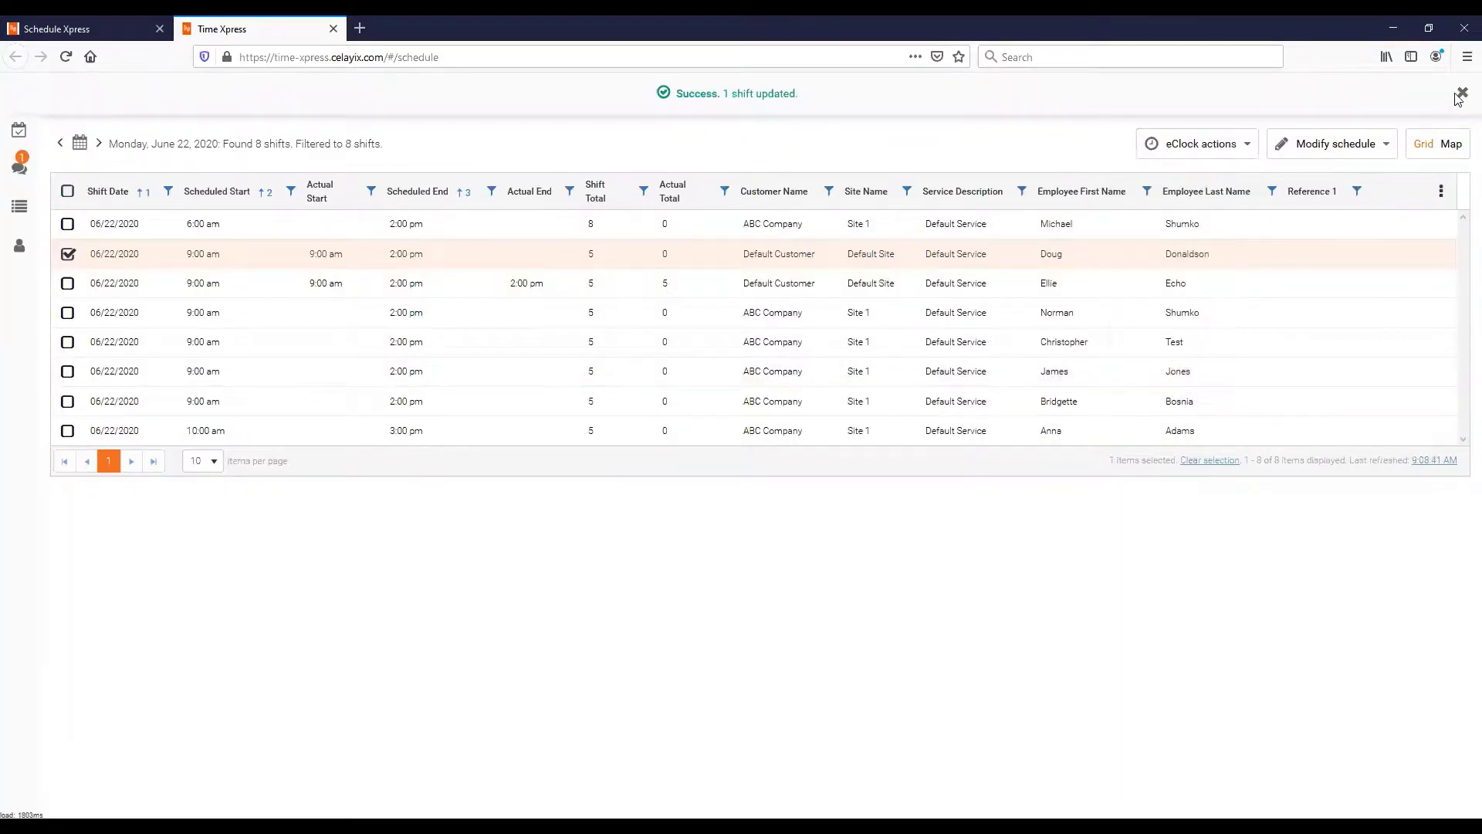
click(1462, 92)
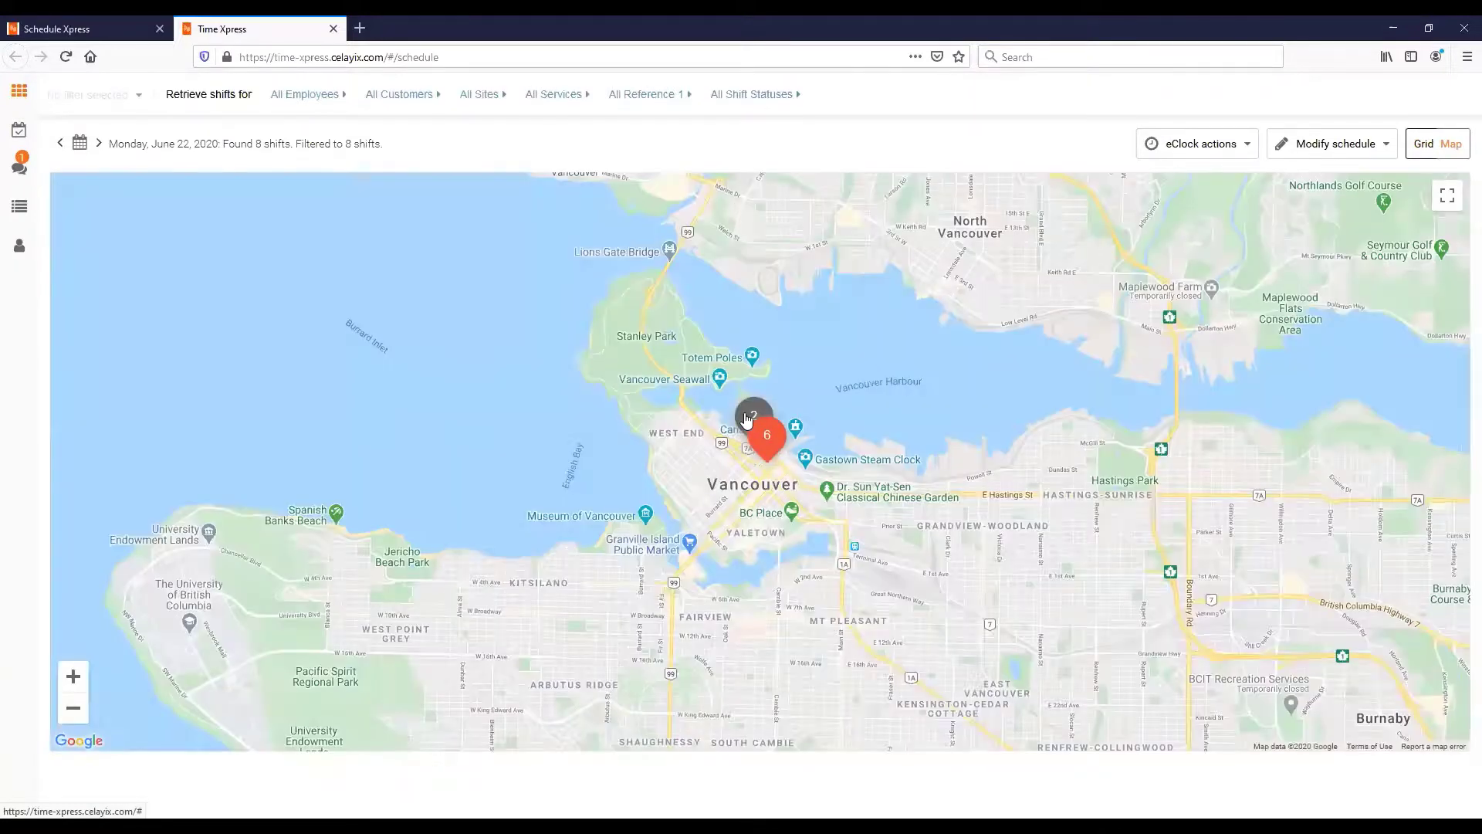
- Review Default Site's checked-in and checked-out shifts on the map, then return to the grid
scroll(746, 418, up, 1)
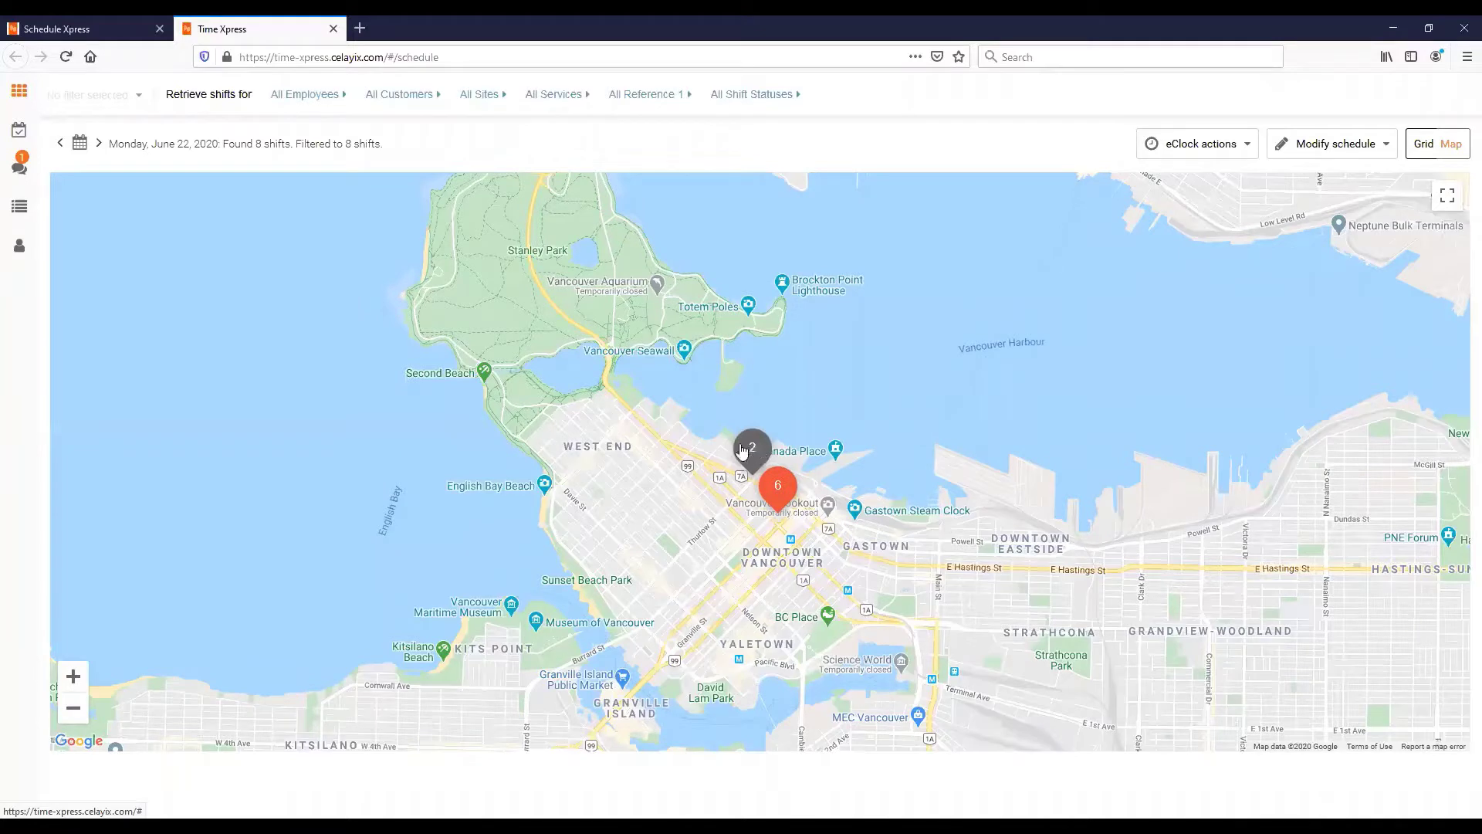
click(758, 454)
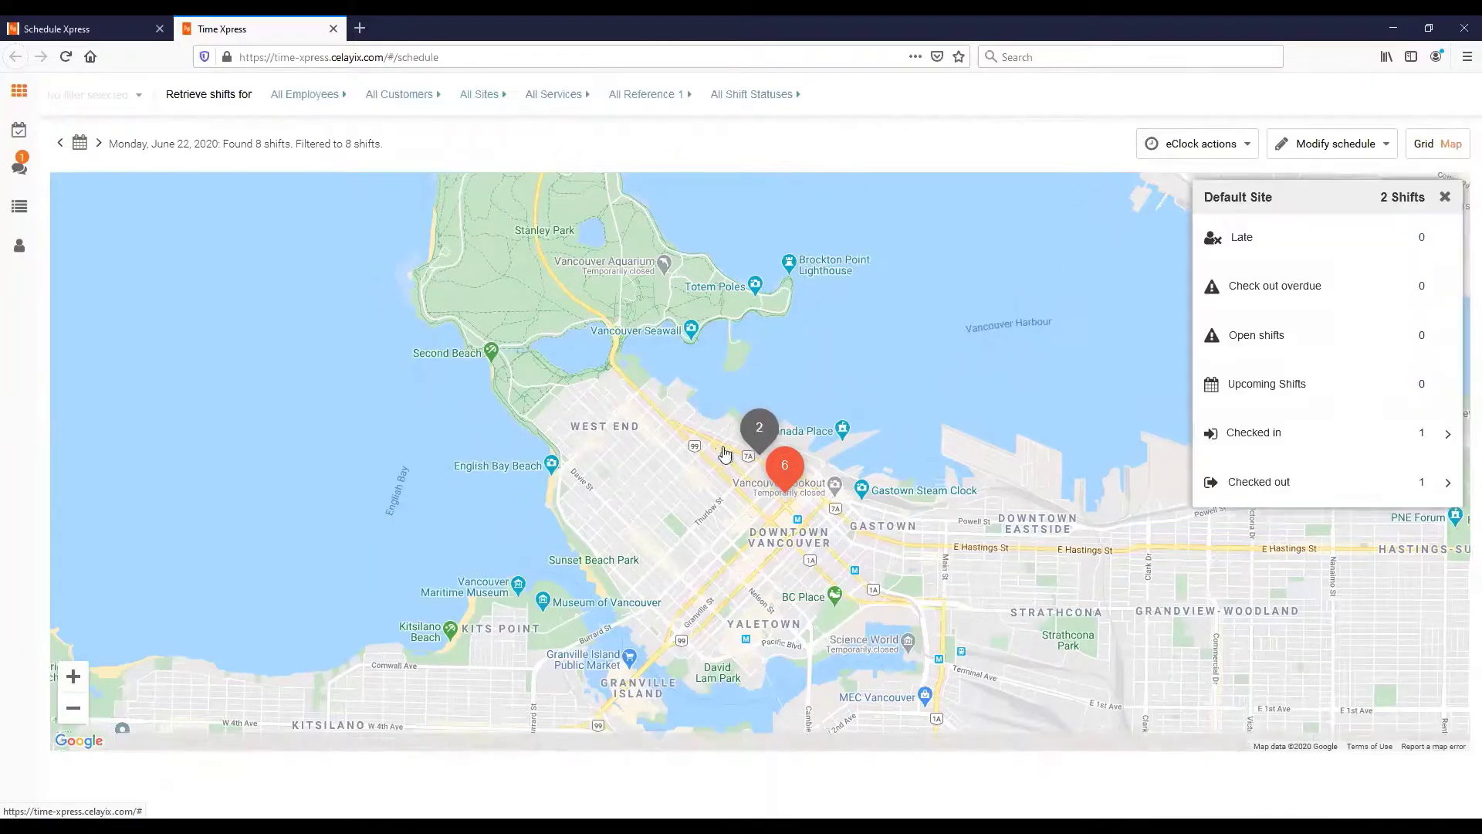
click(1271, 435)
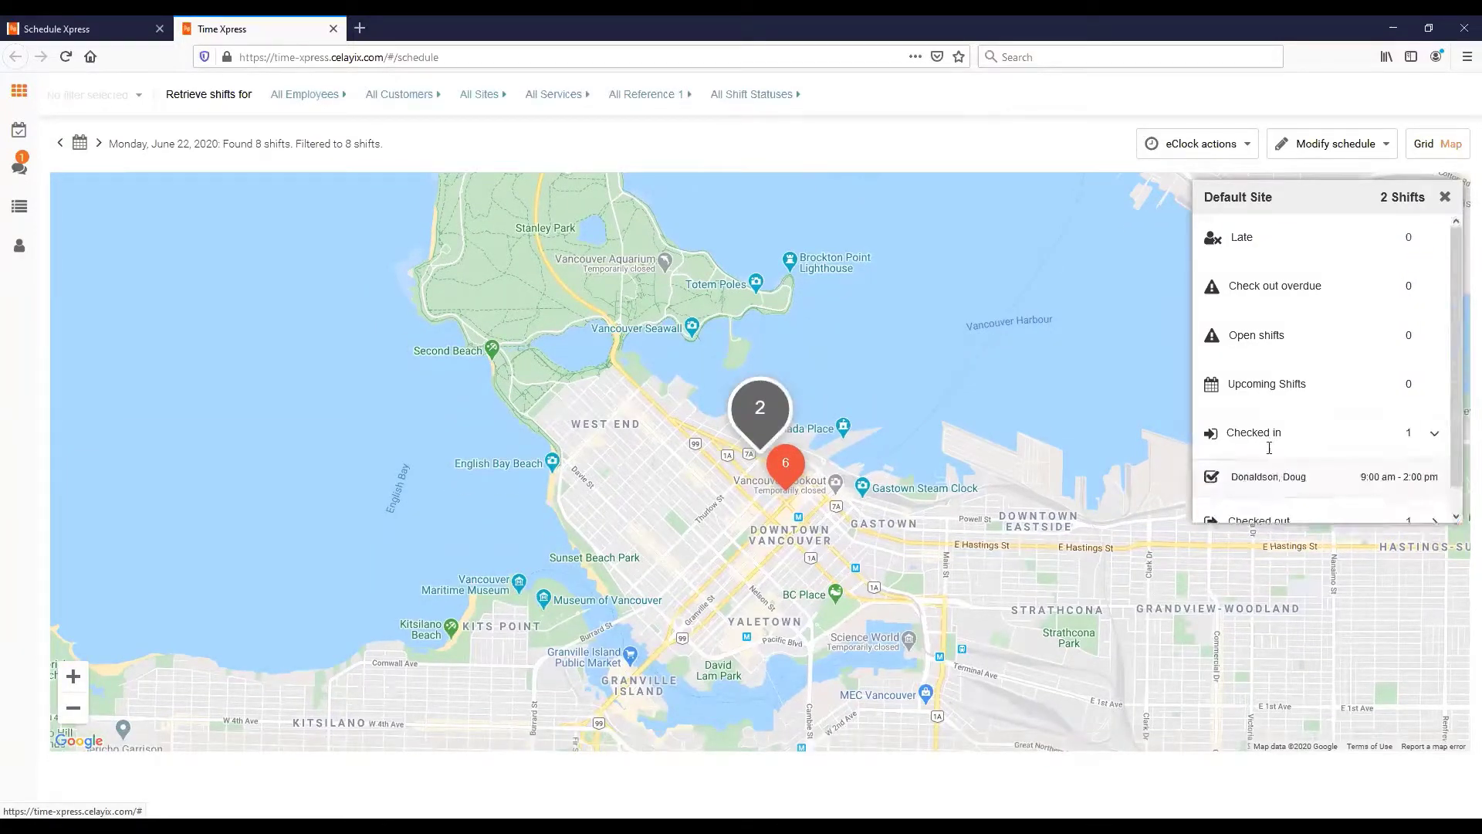
click(1270, 442)
click(1275, 483)
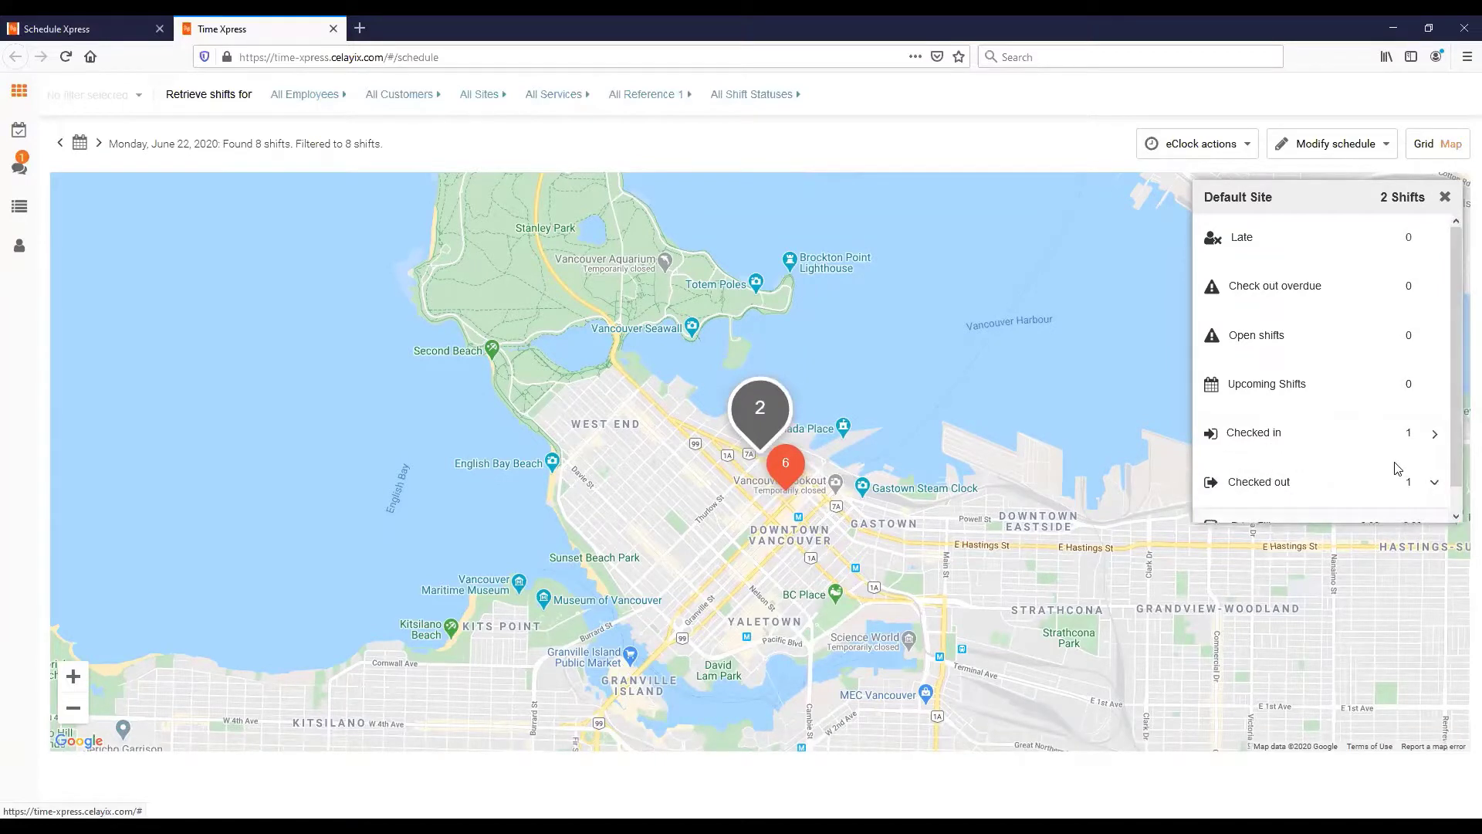
scroll(1359, 487, down, 1)
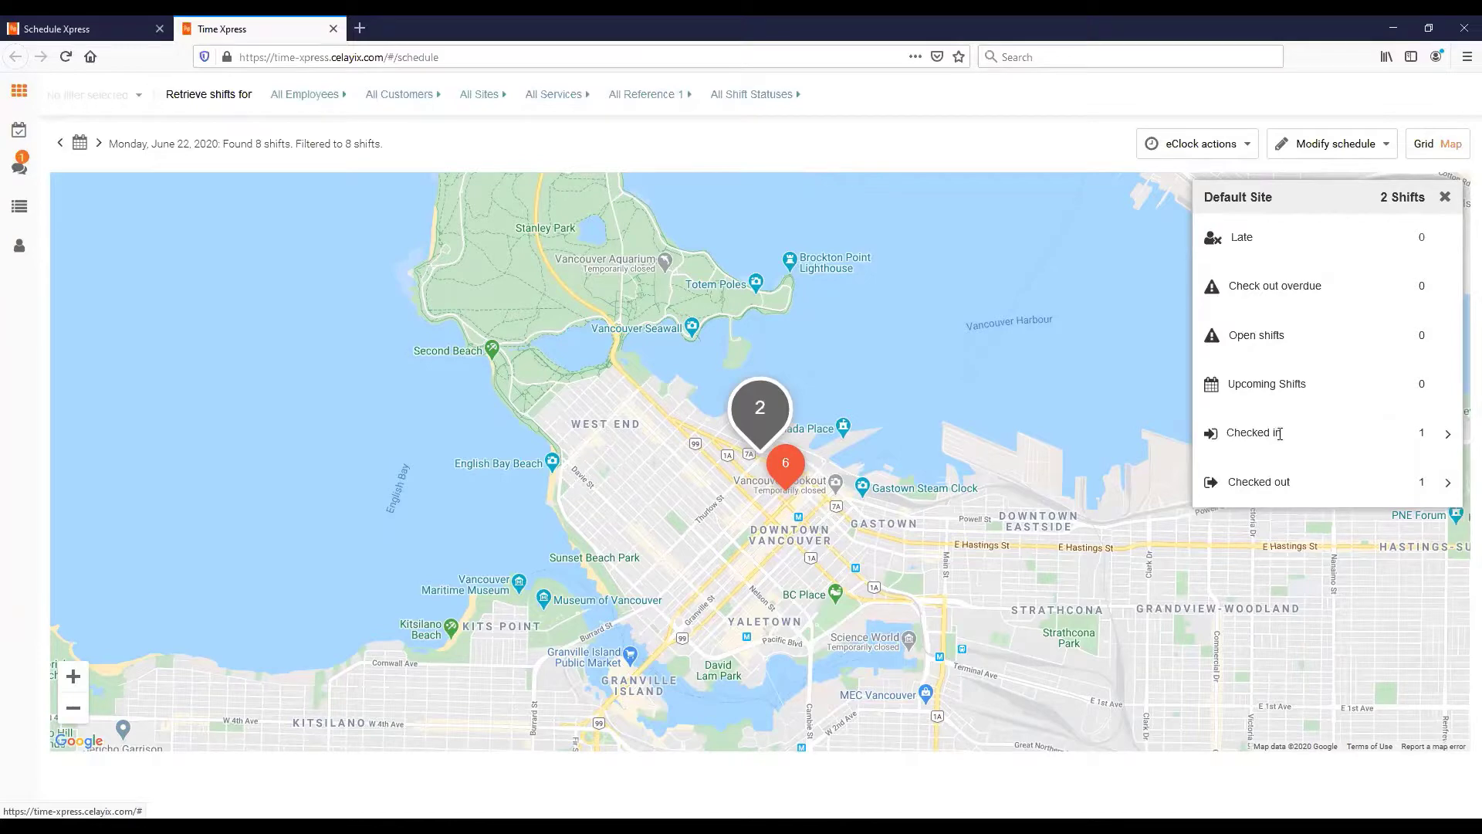
double_click(1280, 434)
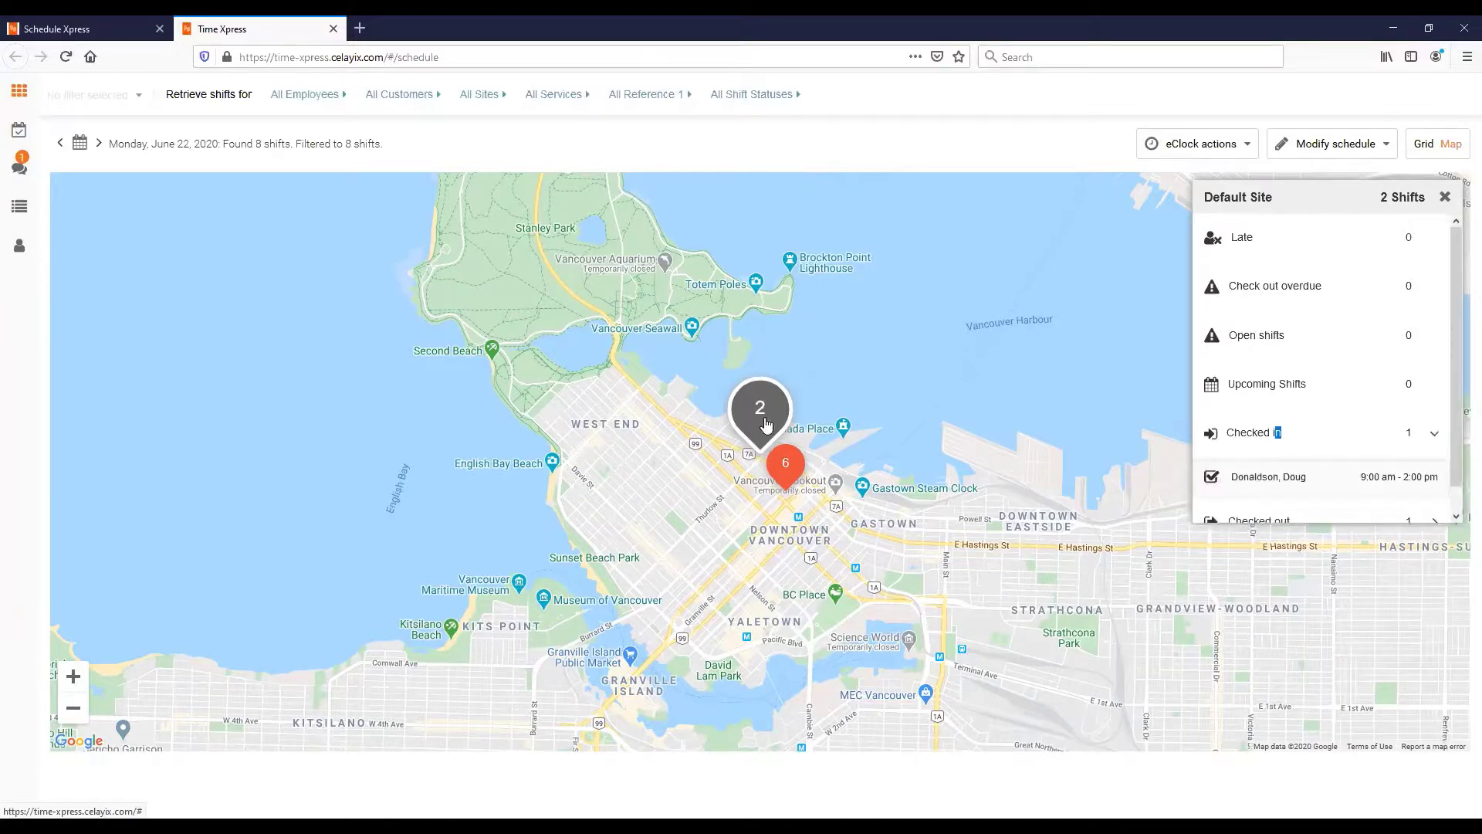
click(1423, 144)
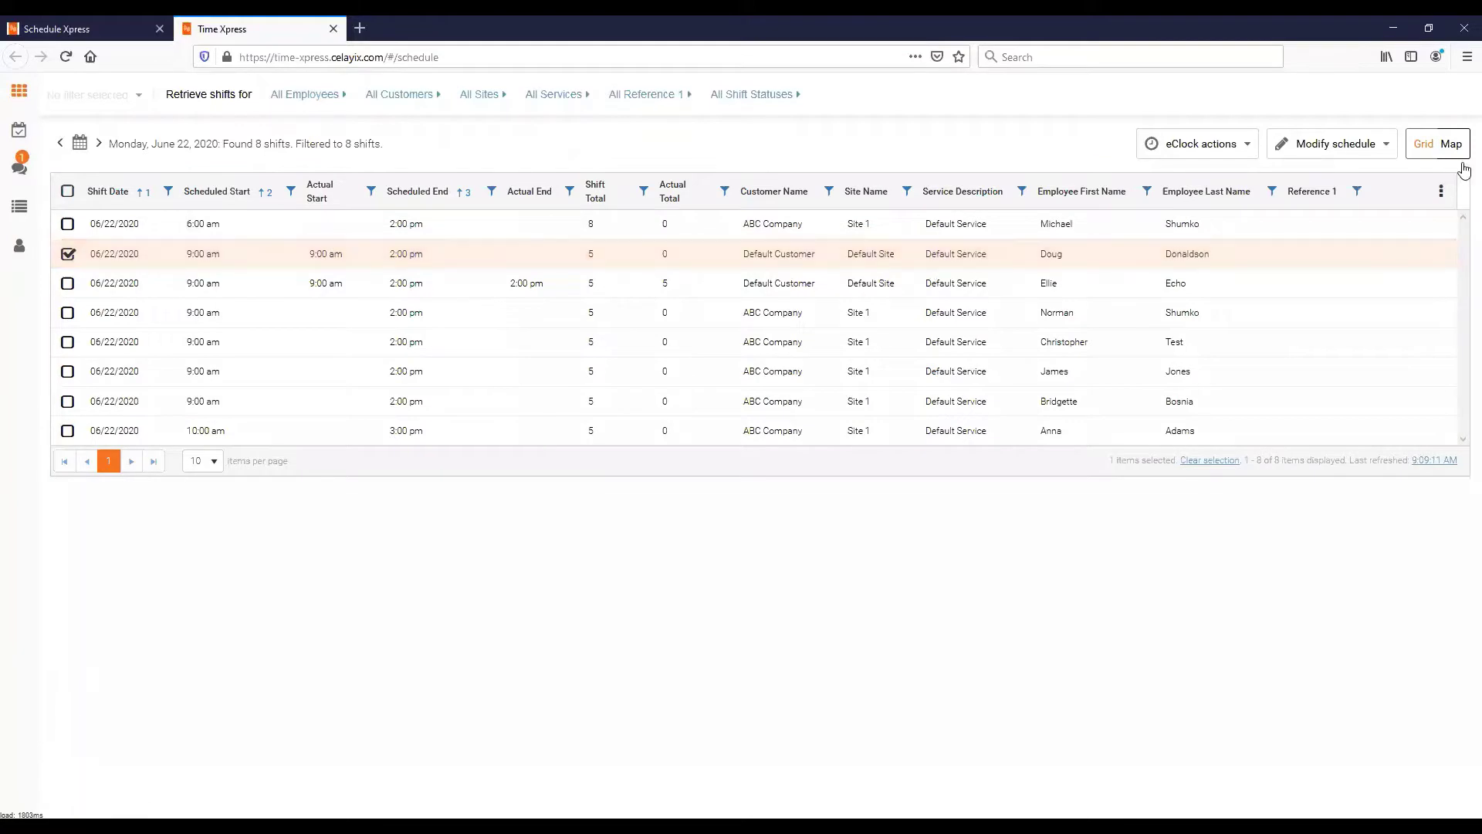
click(1451, 143)
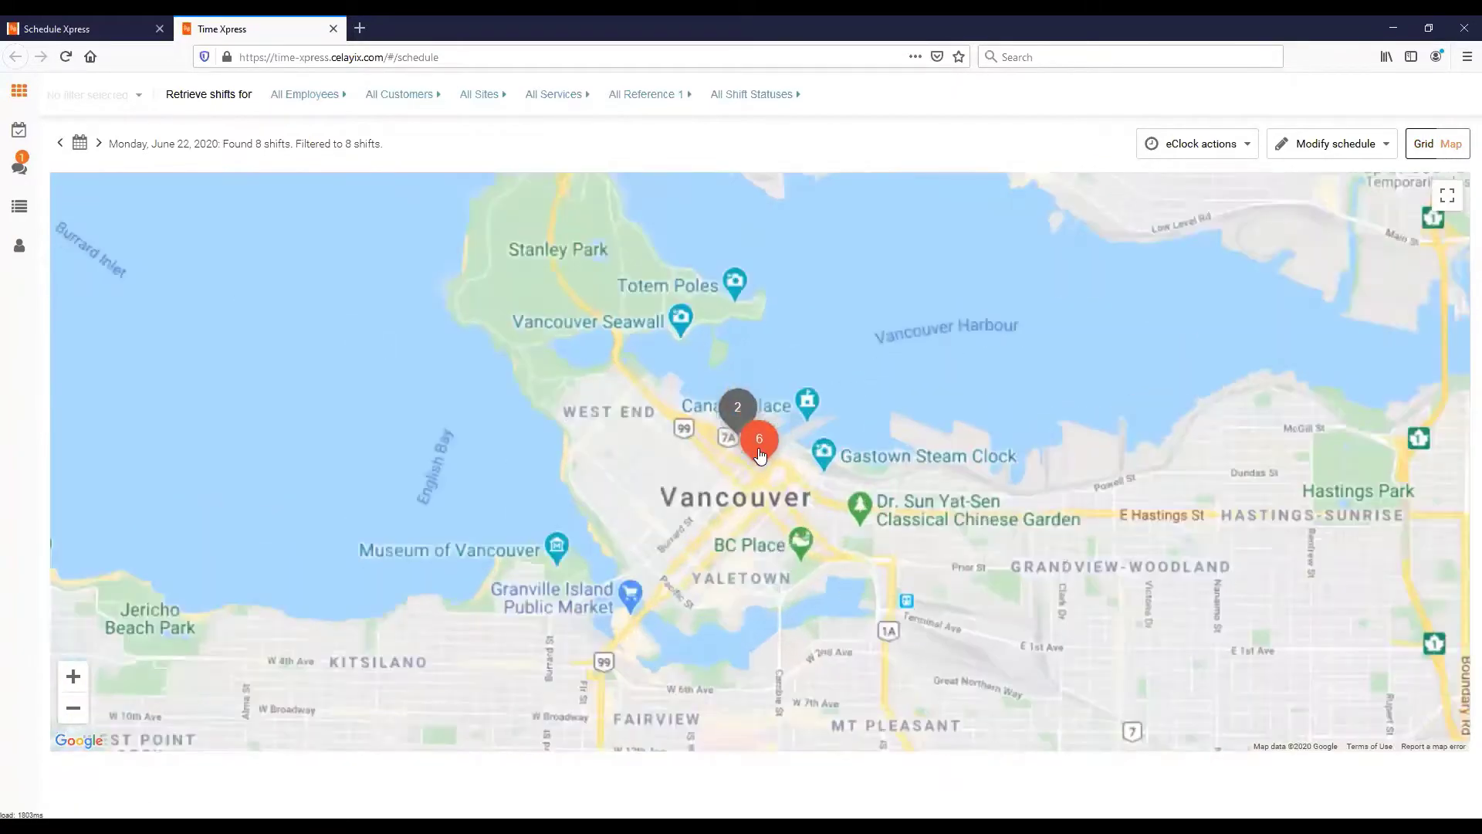
click(760, 453)
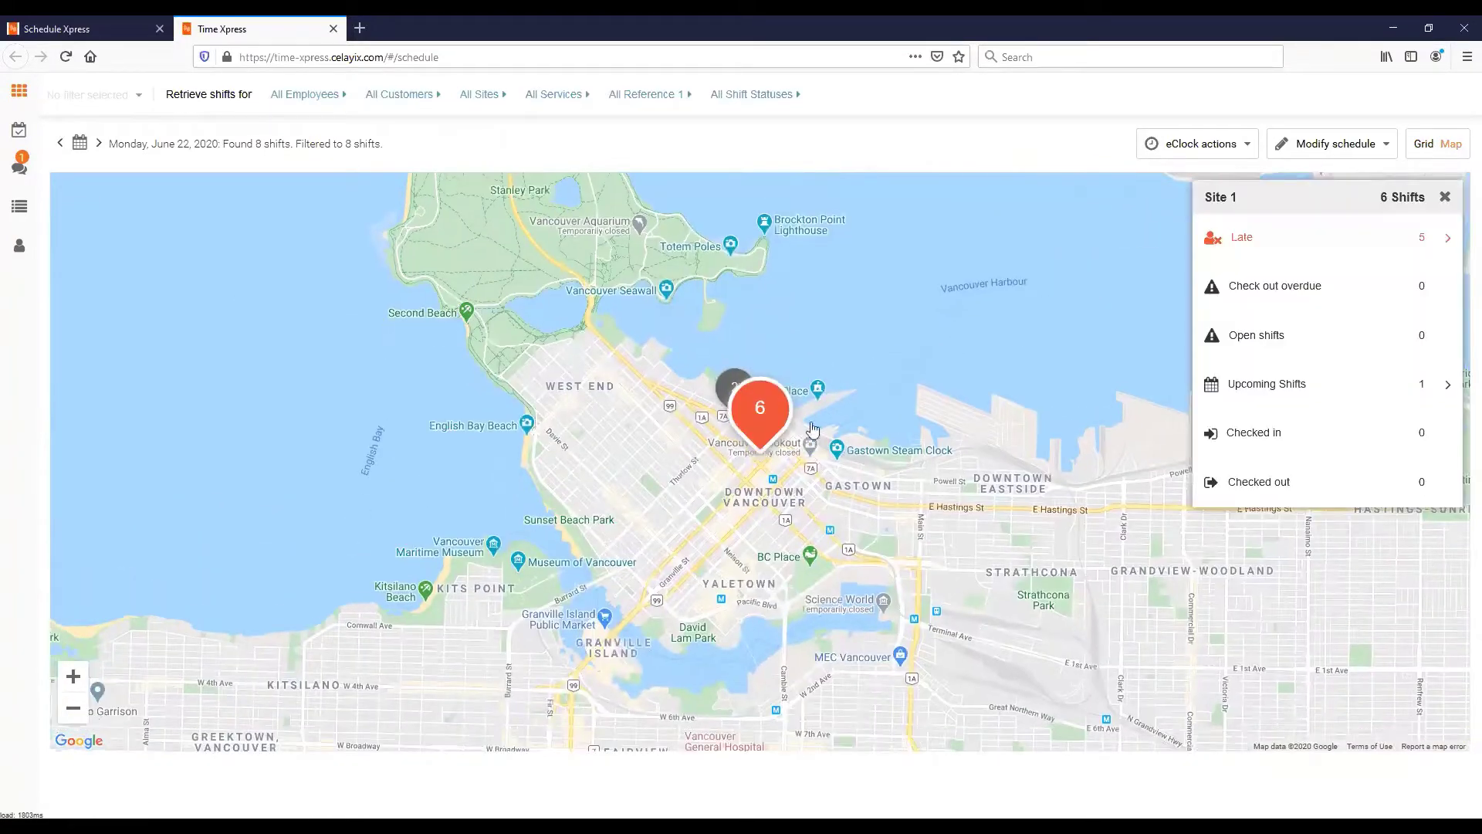
click(1279, 248)
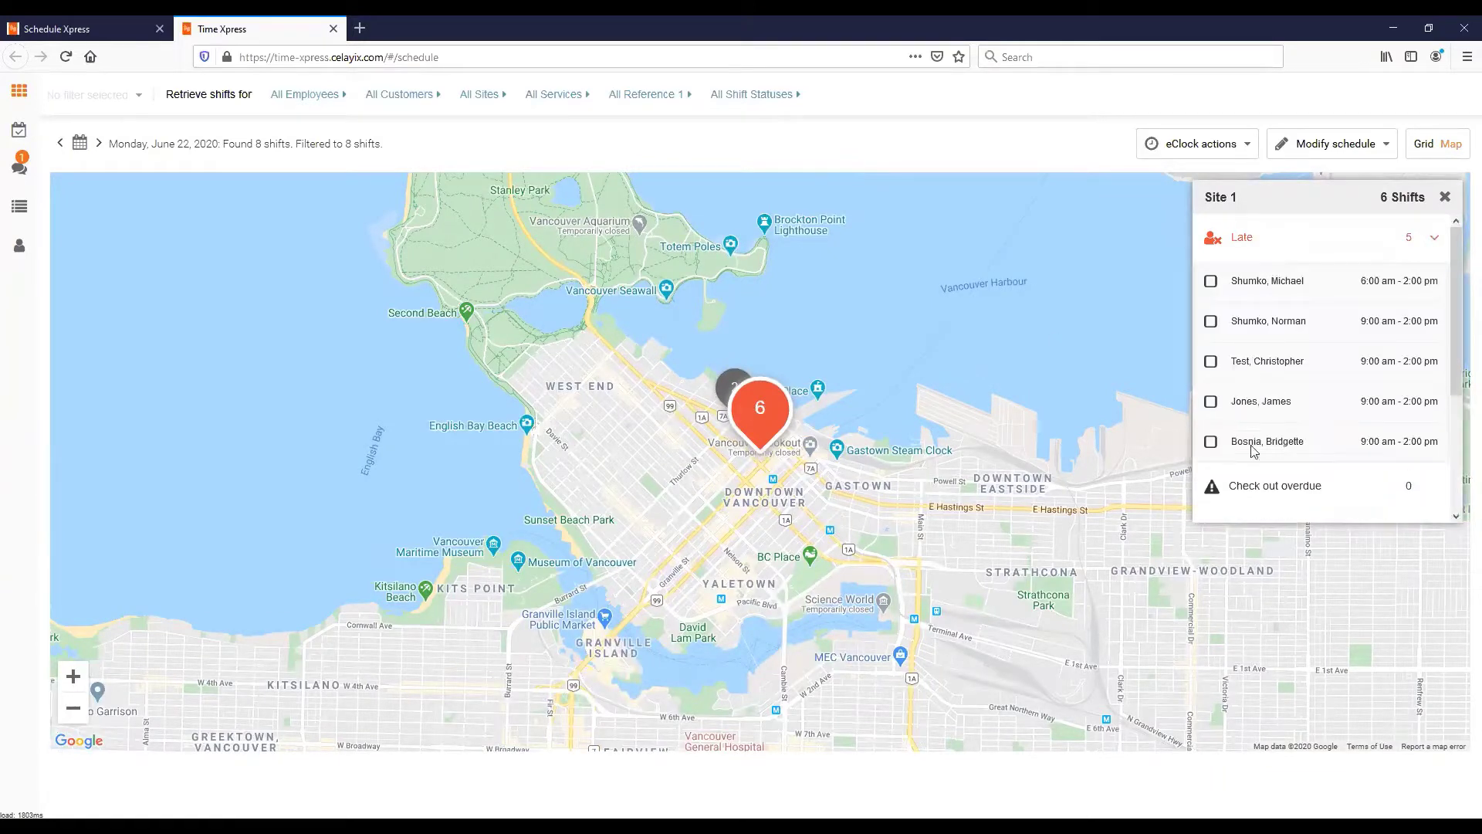
drag(1461, 342, 1429, 399)
scroll(1428, 400, down, 2)
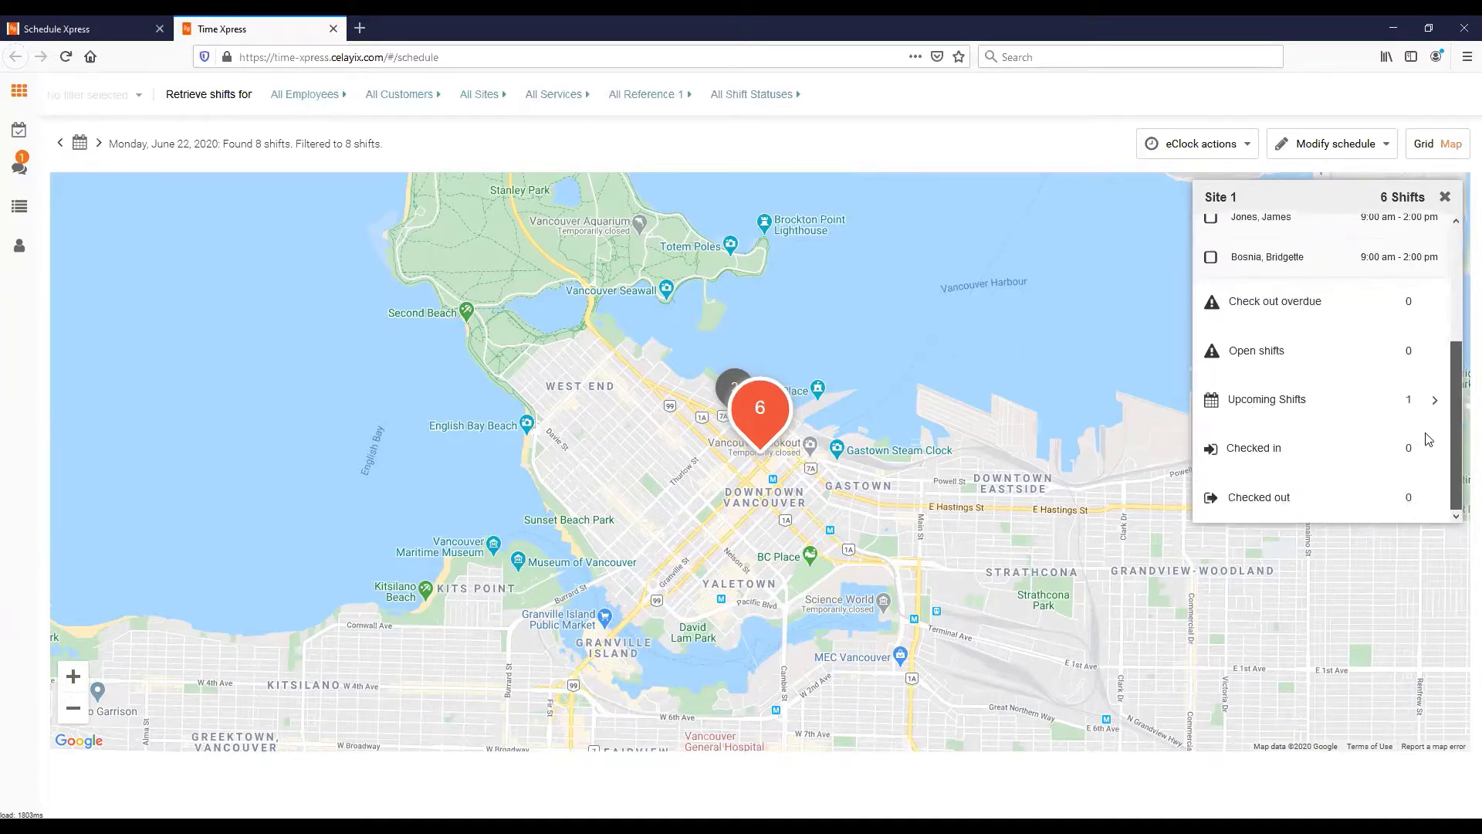
scroll(1311, 419, up, 1)
click(1308, 444)
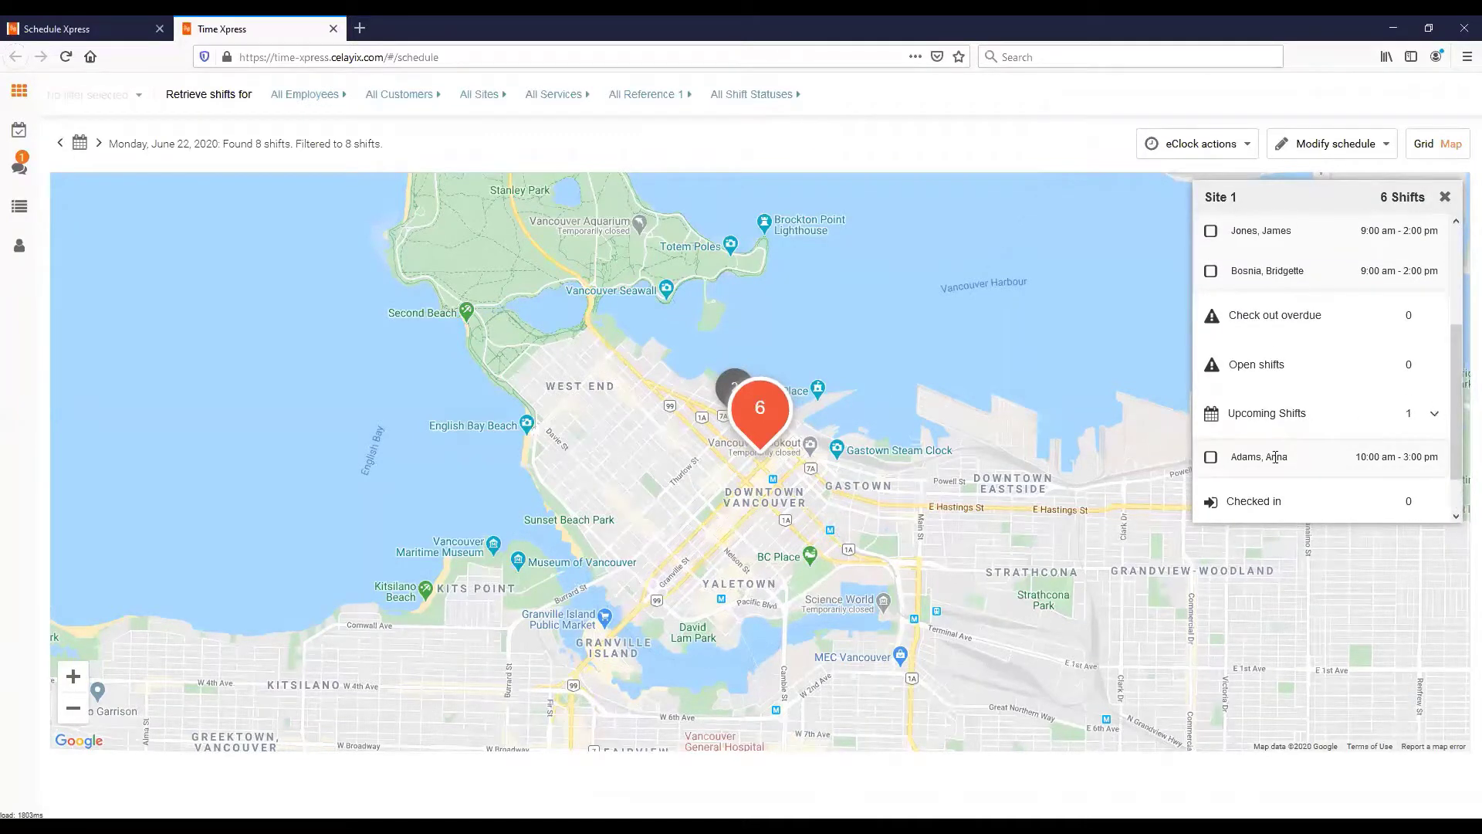
scroll(1322, 463, down, 1)
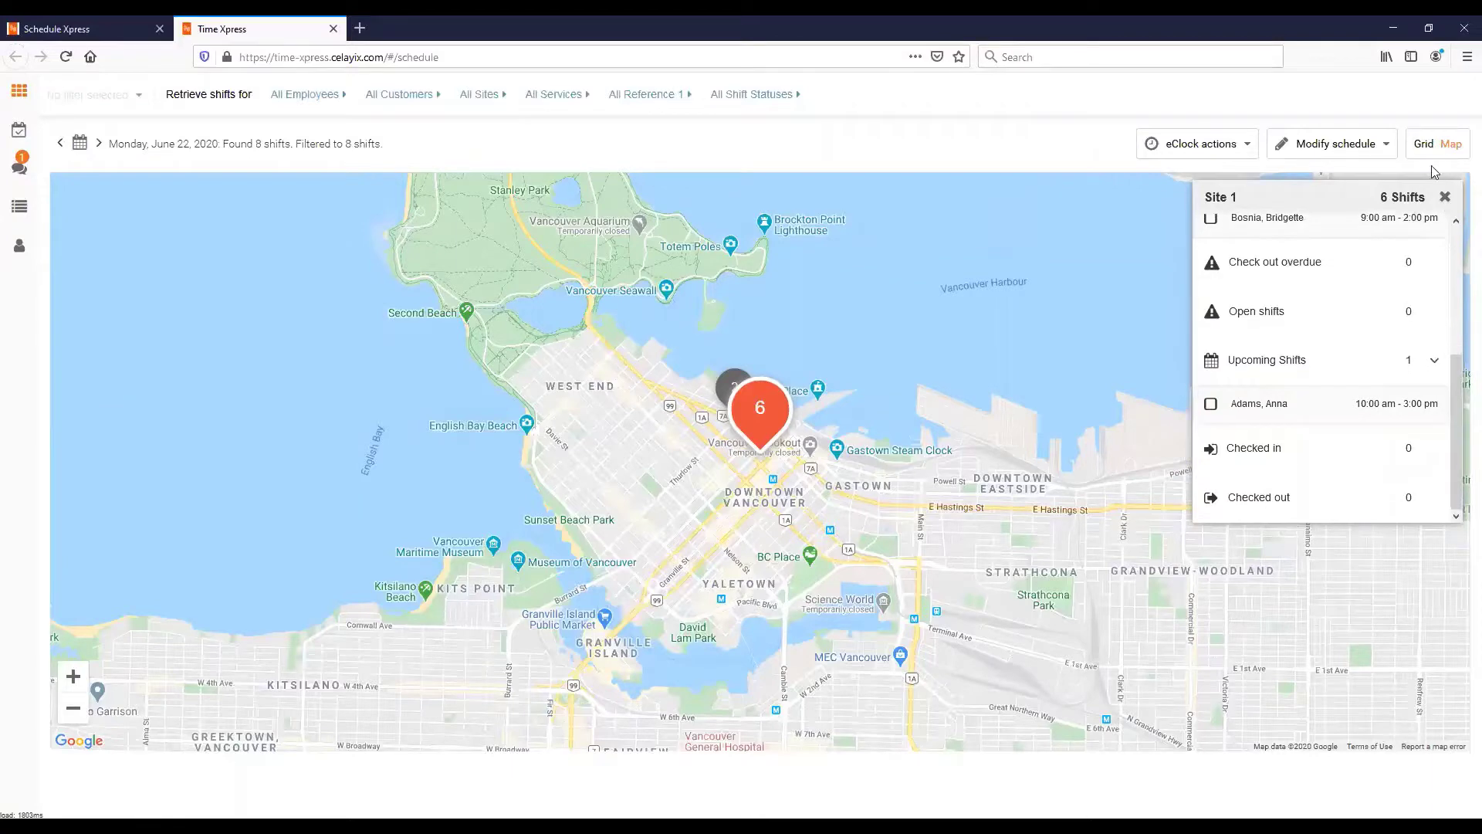
click(1445, 196)
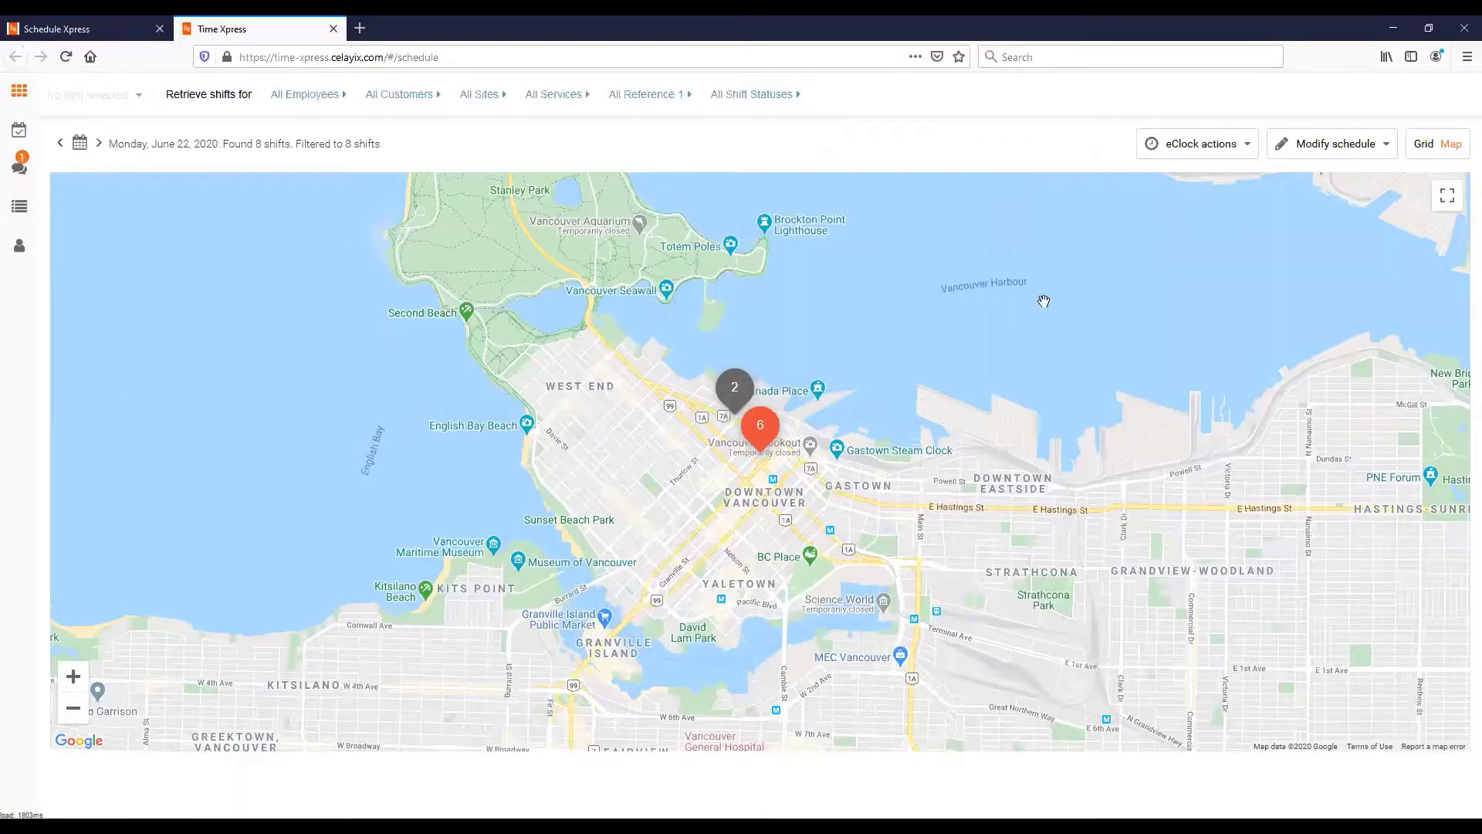
click(1423, 144)
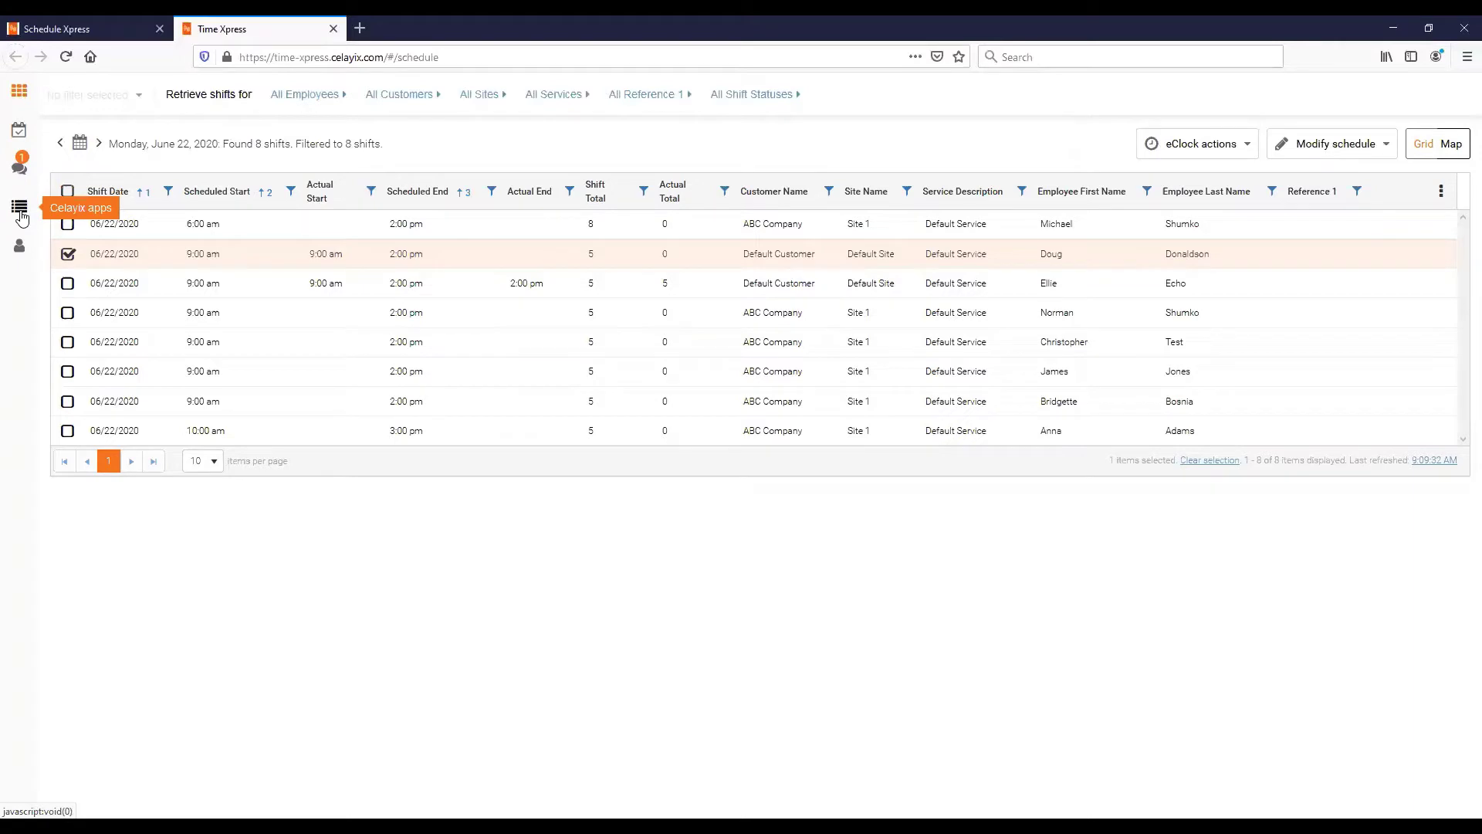
- Browse the Celayix apps list, open the profile options, and glance at Schedule Xpress before returning
click(20, 211)
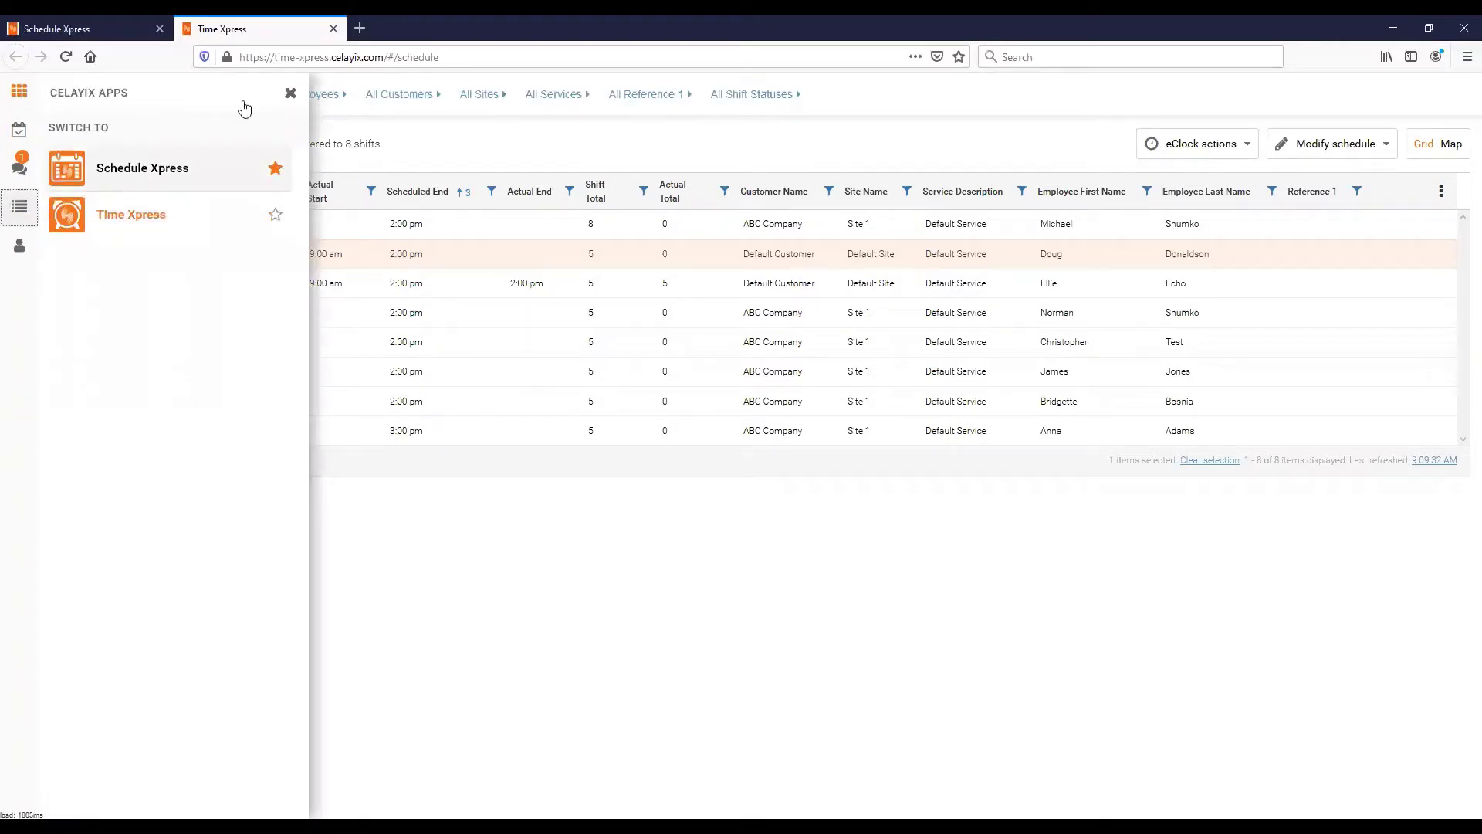
click(291, 94)
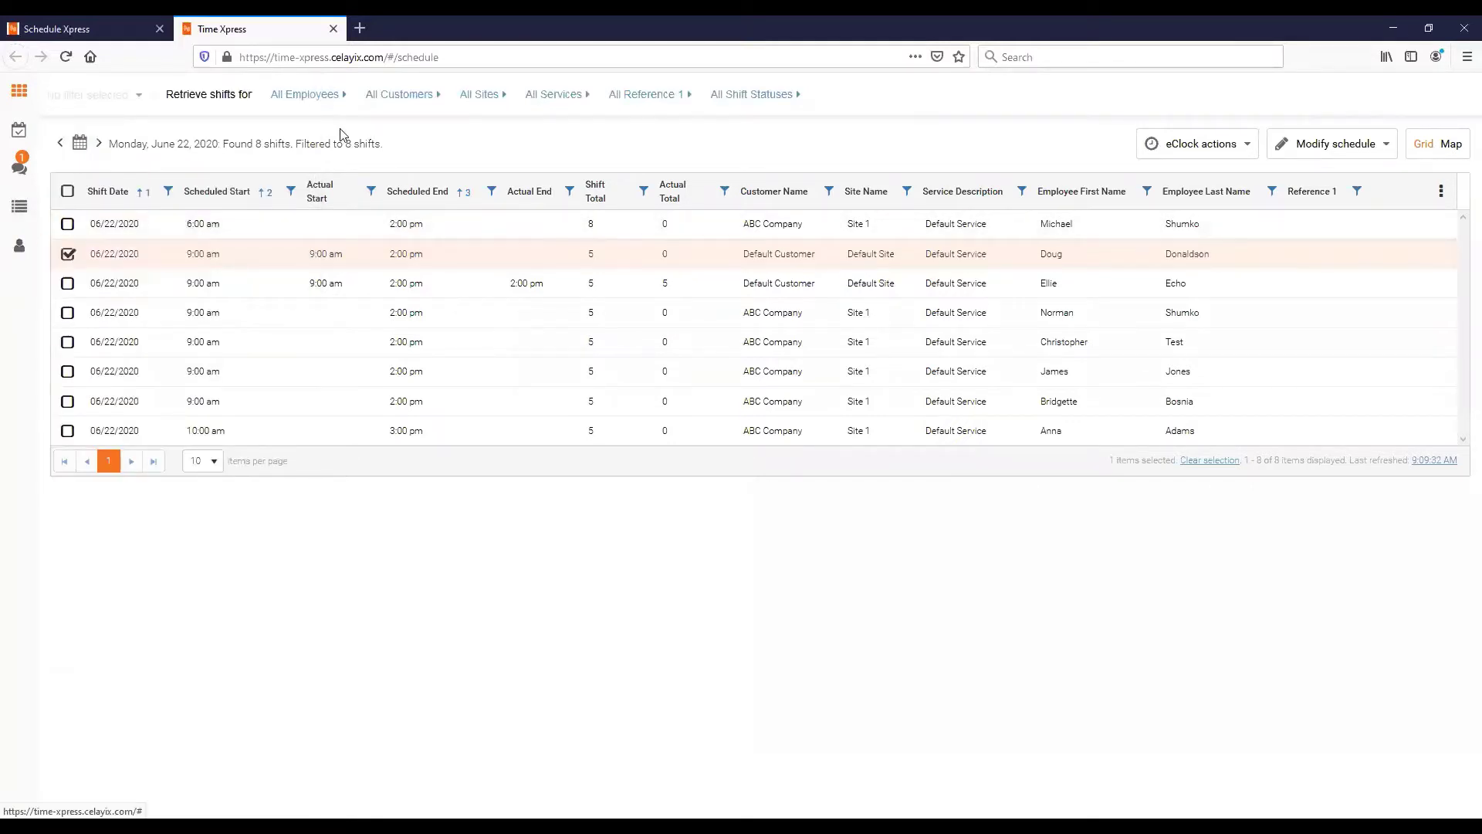
mouse_move(20, 251)
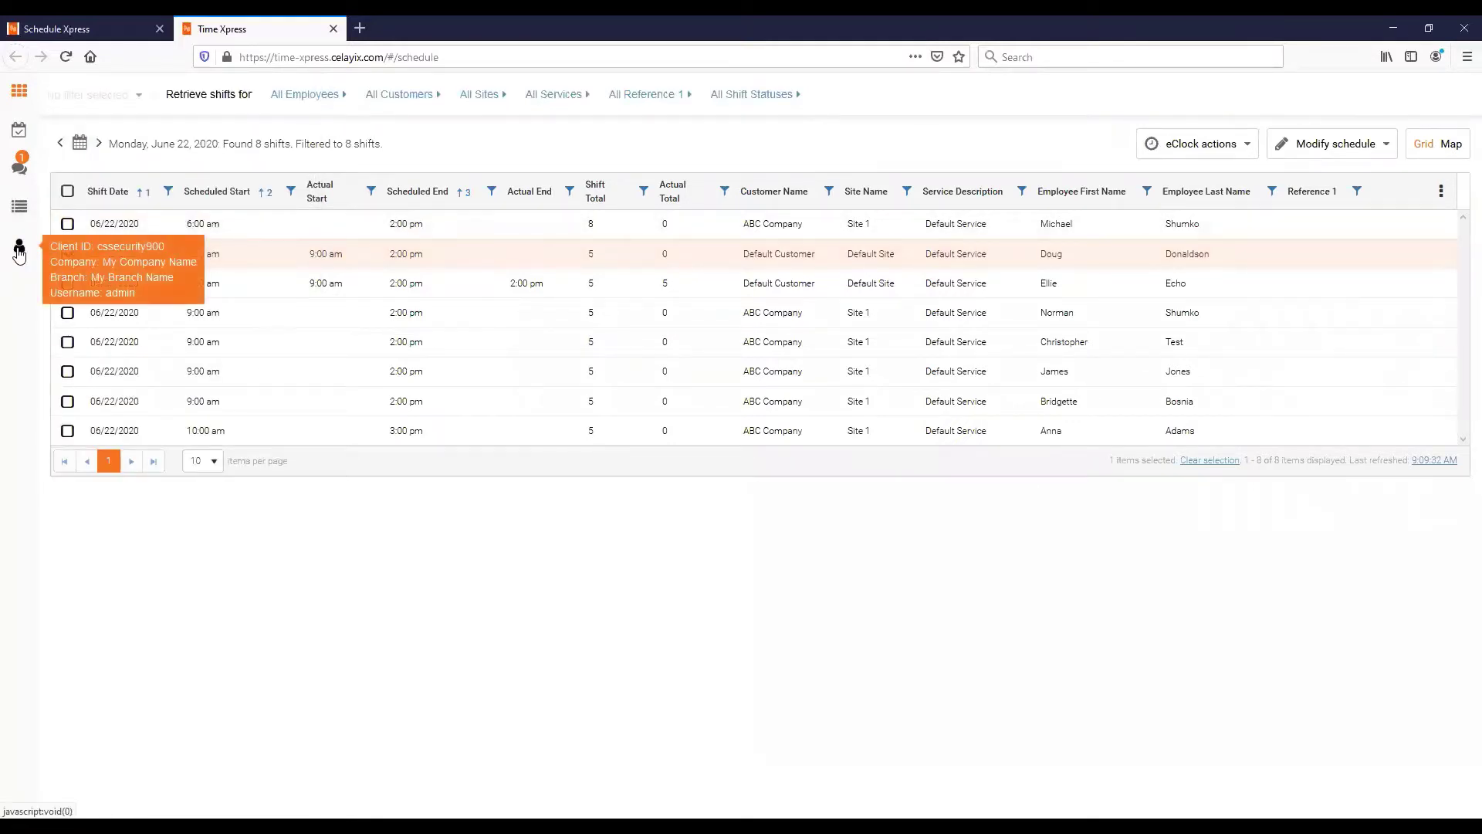
click(18, 253)
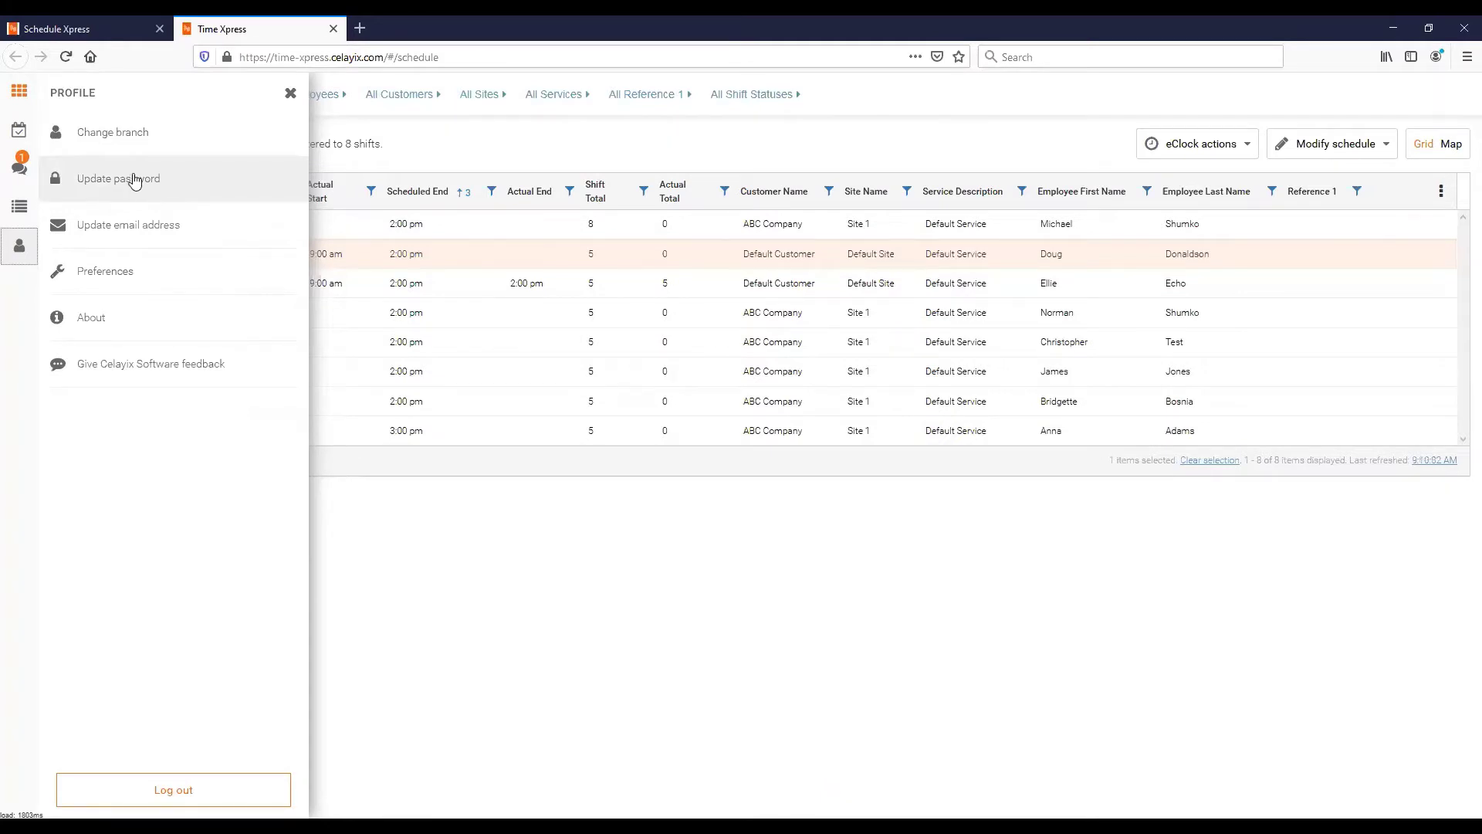
click(88, 36)
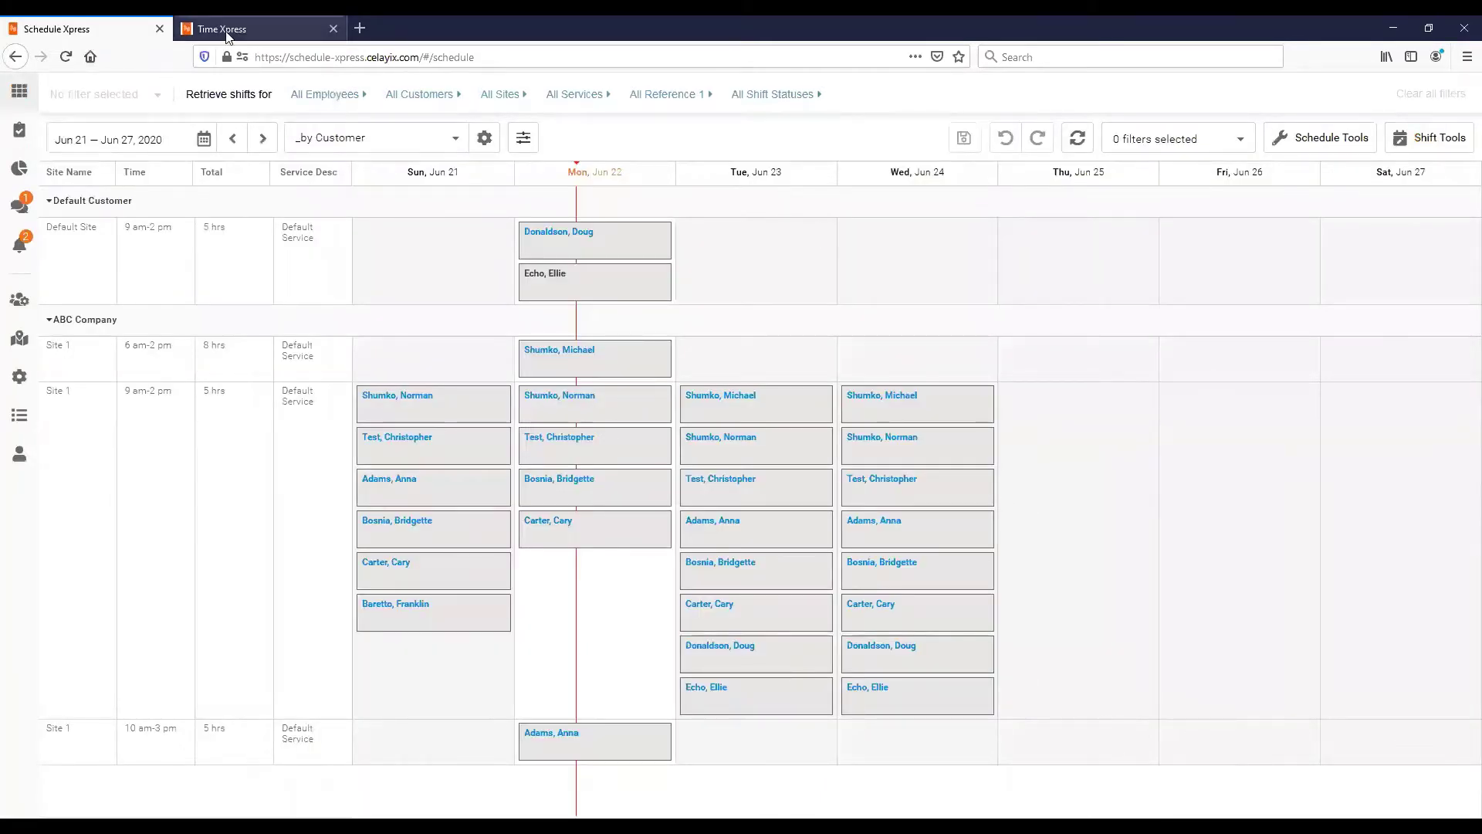
click(229, 34)
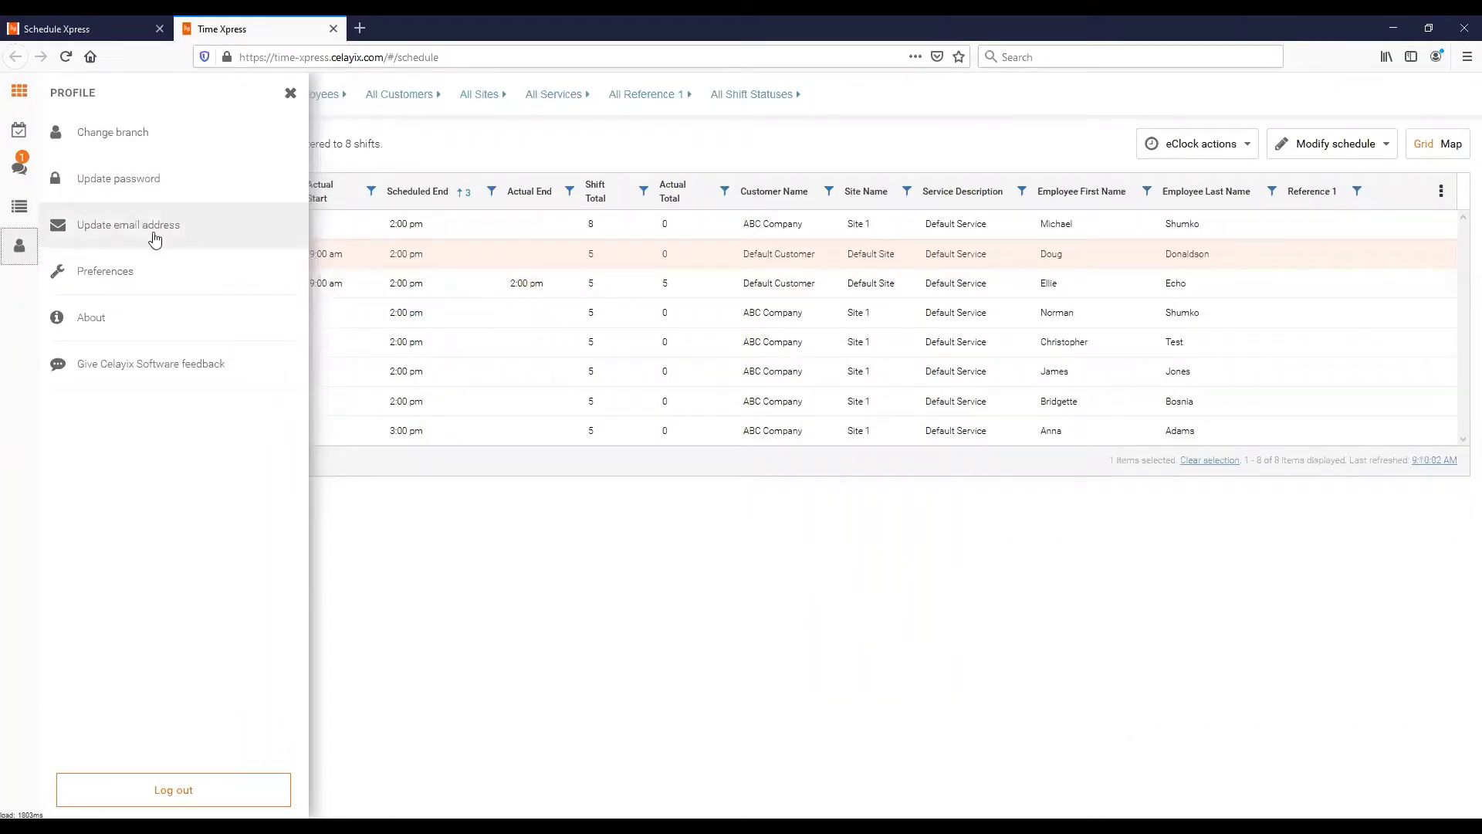
- View the date and time display preferences, then go back to the profile options list
click(106, 275)
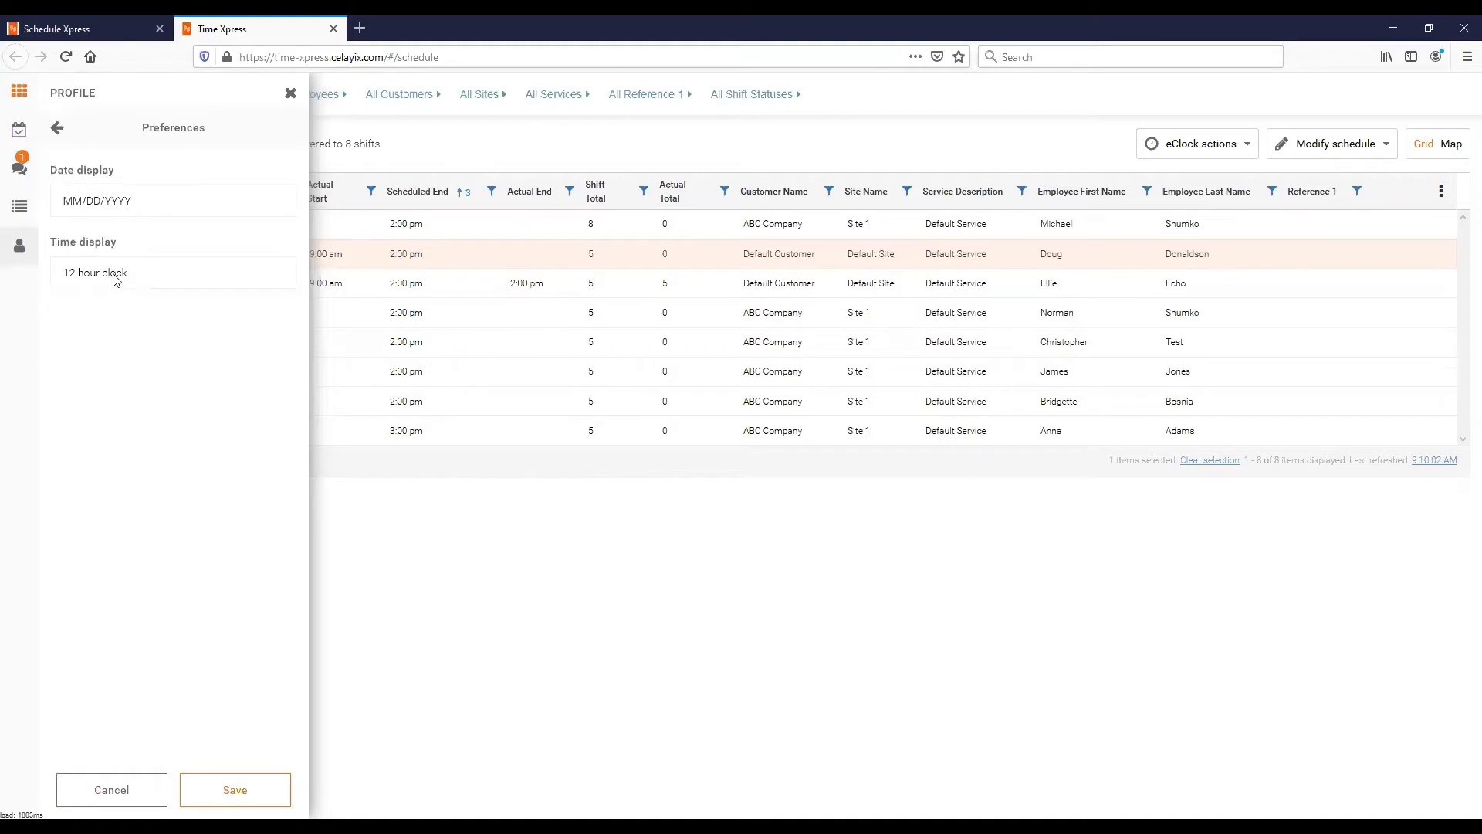
click(55, 129)
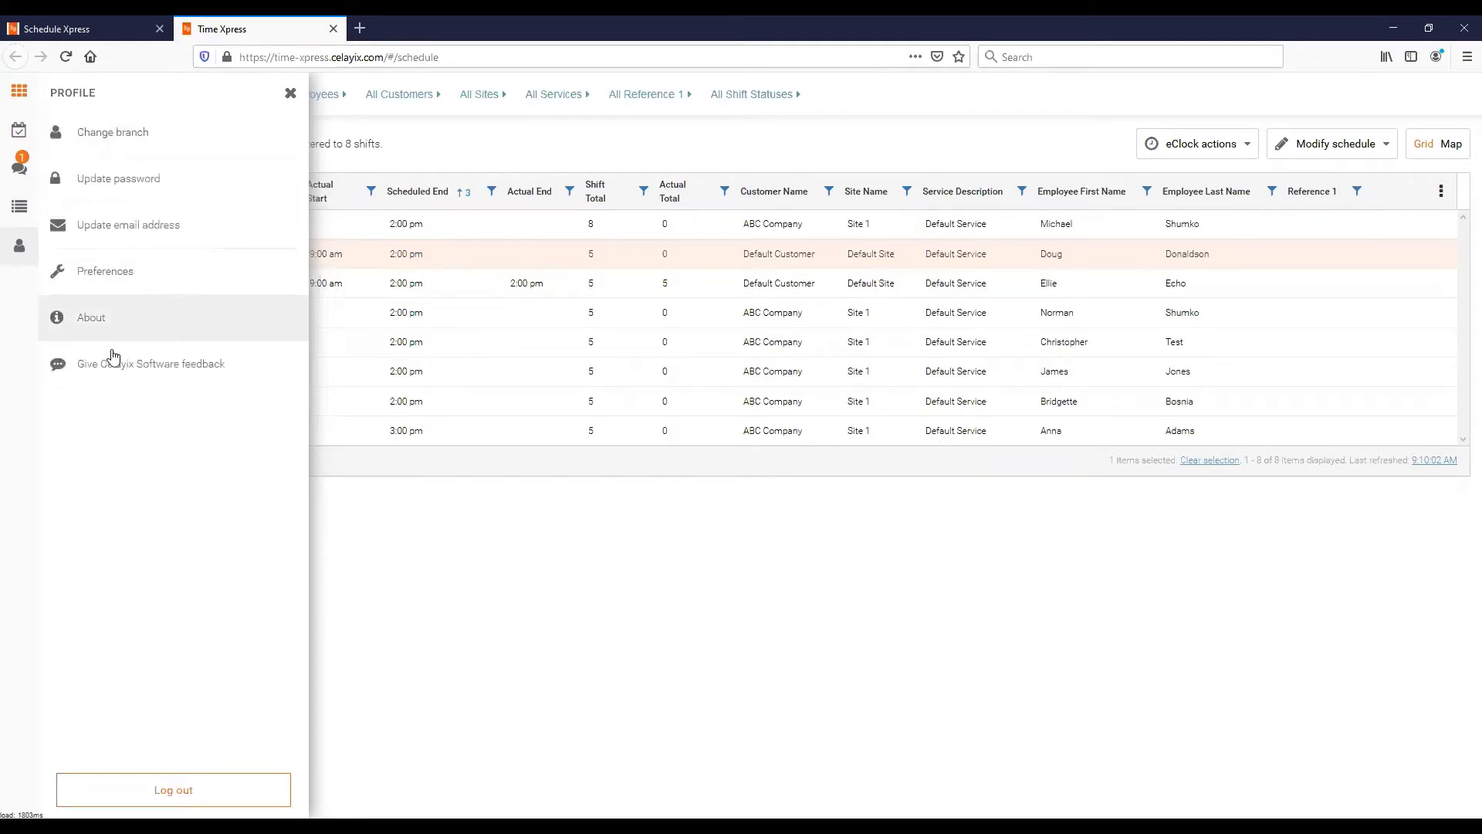
mouse_move(22, 262)
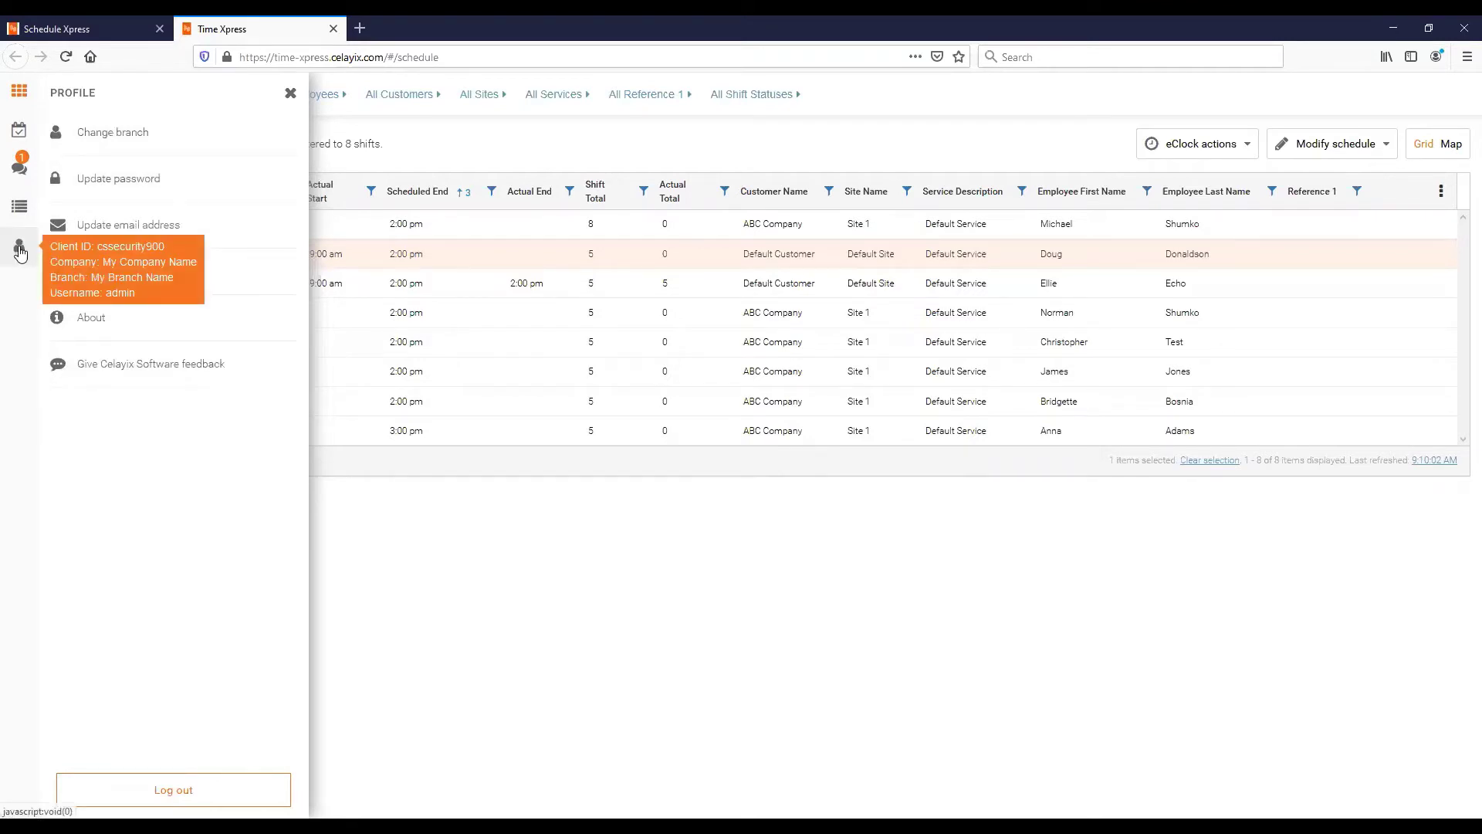
- Close the Profile panel to reveal the full eight-shift June 22, 2020 grid
click(401, 176)
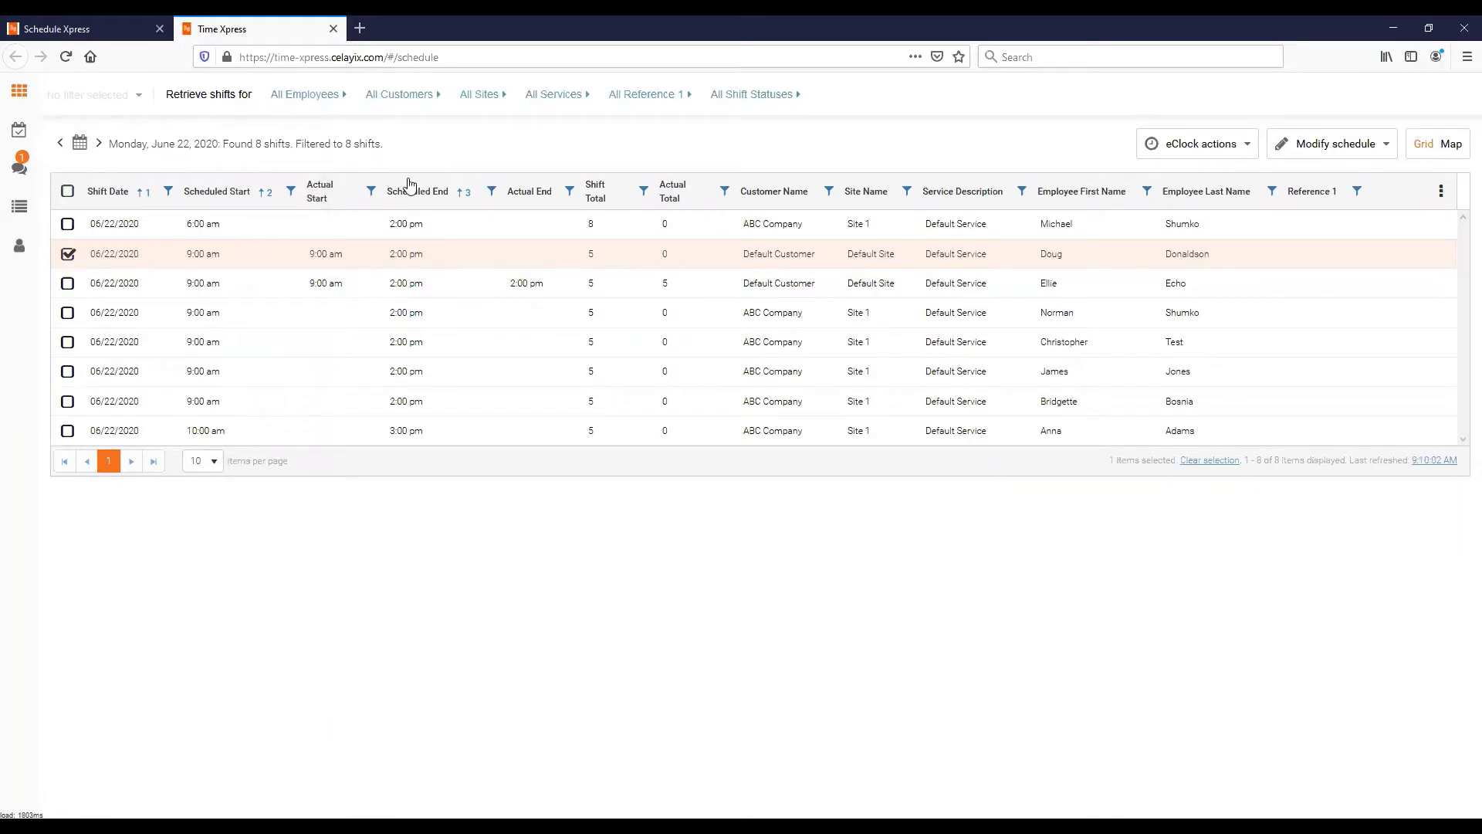